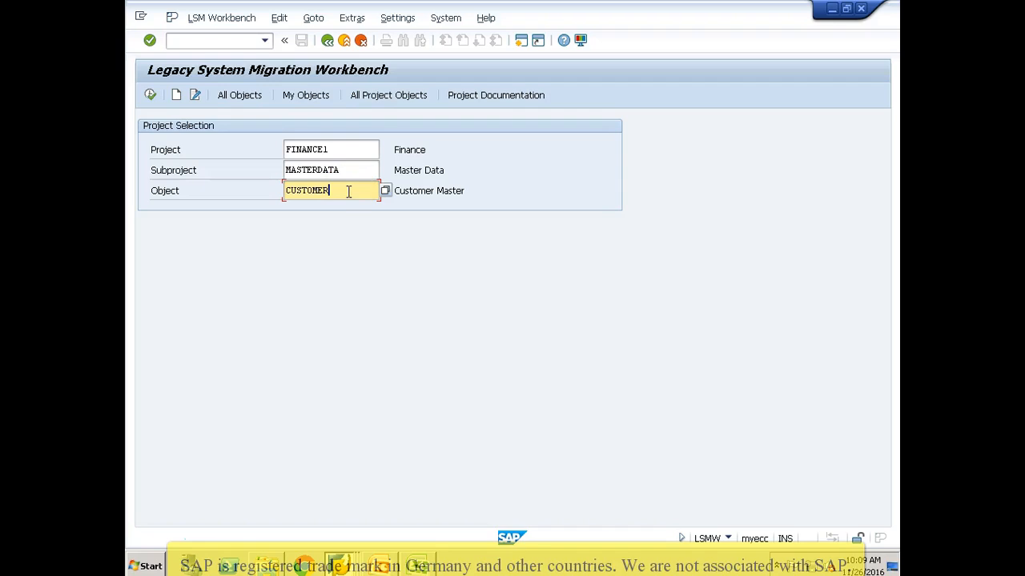
# Create the object CUSTOMER1 in subproject MASTERDATA with the name "Customer Master Direct input method"
pyautogui.write('1')
pyautogui.click(177, 96)
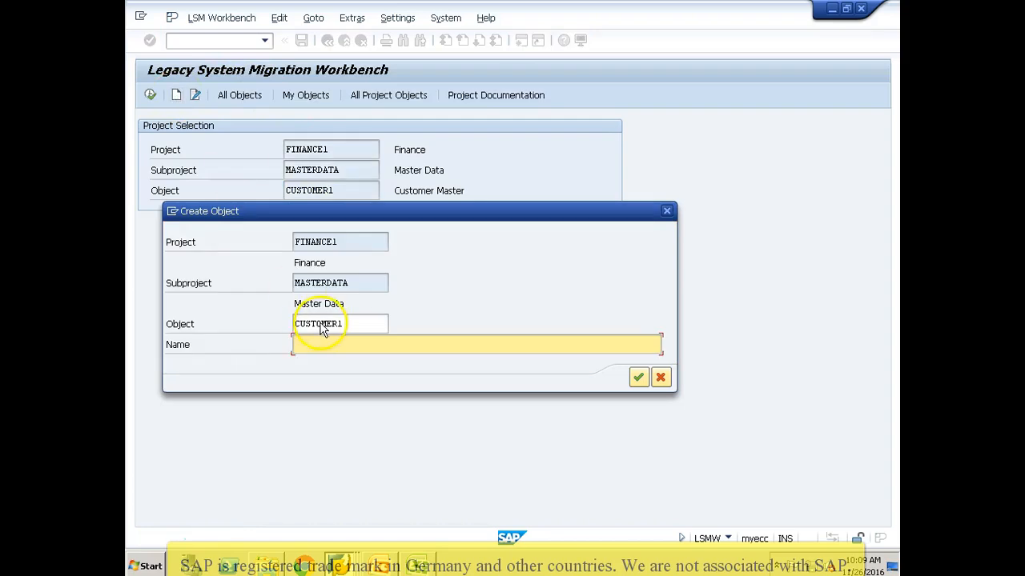
pyautogui.write('Customer Master Direct input method')
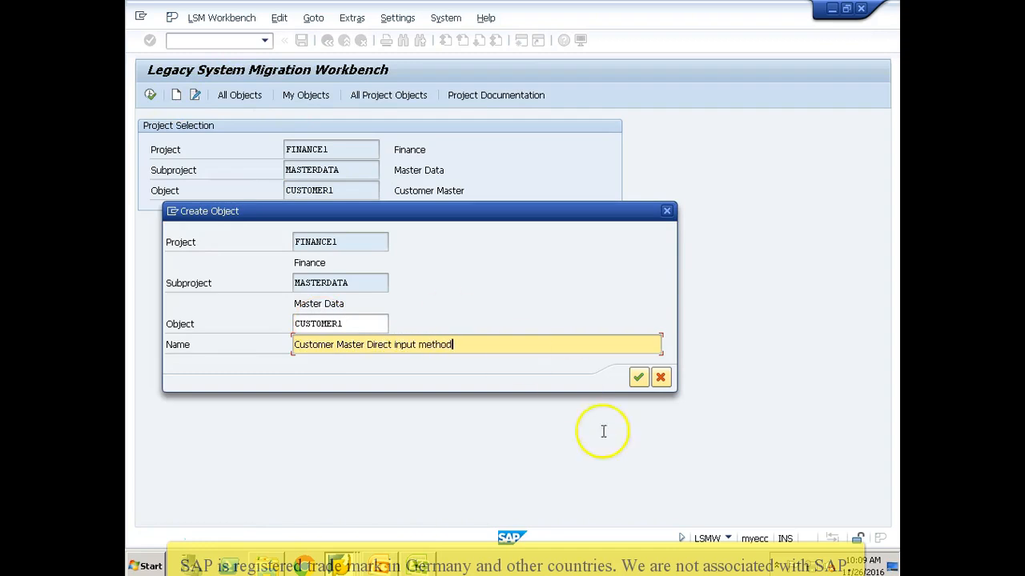
pyautogui.click(638, 377)
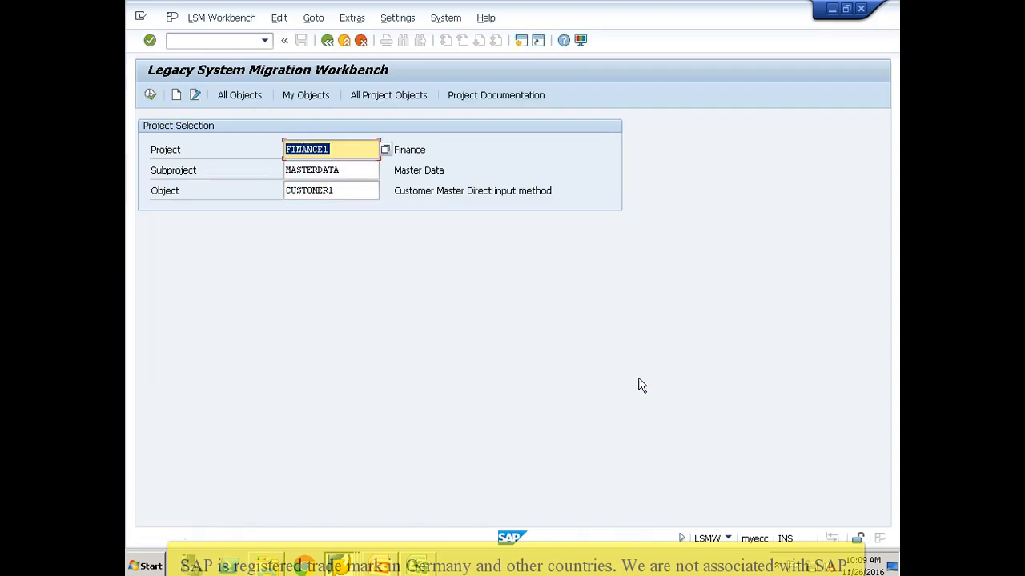
# Open CUSTOMER1's object attributes for editing and set the Standard Batch/Direct Input object to 0050 (Customer master)
pyautogui.click(151, 96)
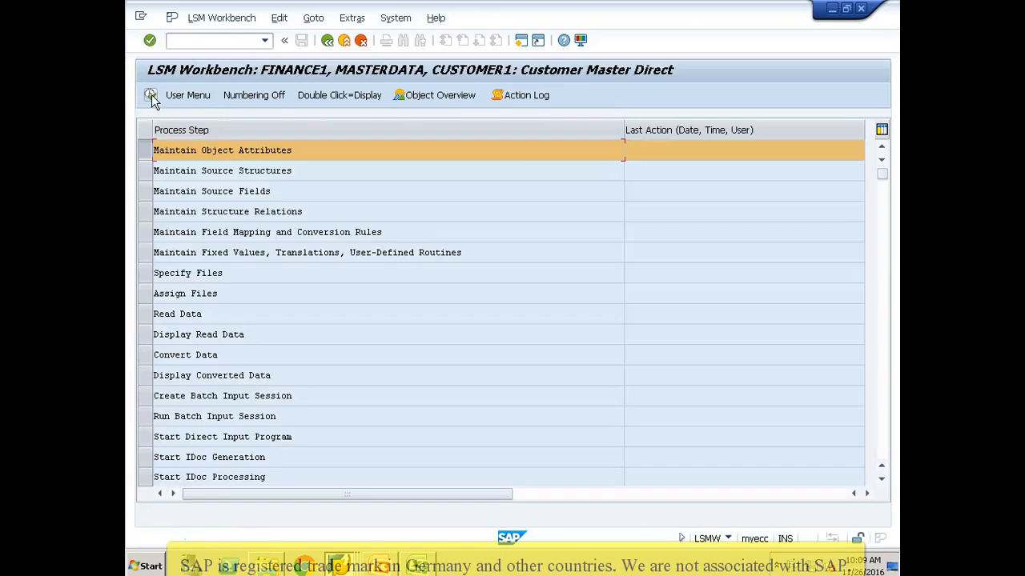
pyautogui.click(152, 96)
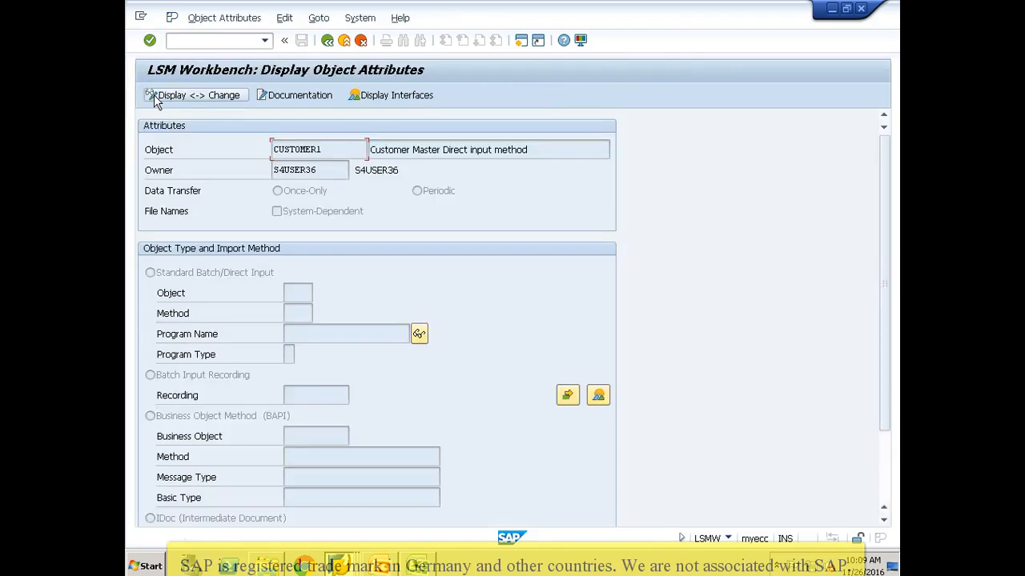
pyautogui.click(169, 95)
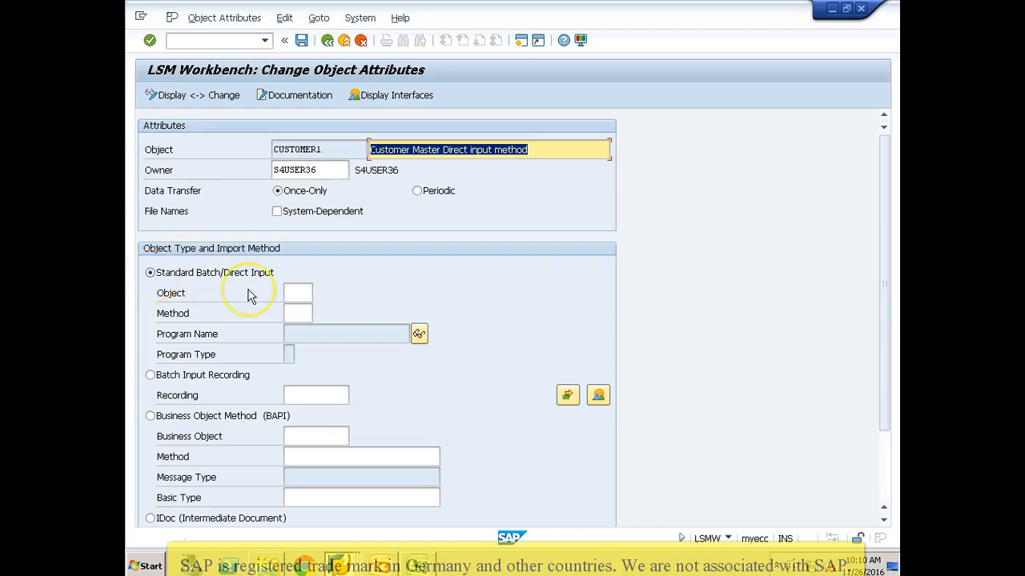
pyautogui.click(300, 293)
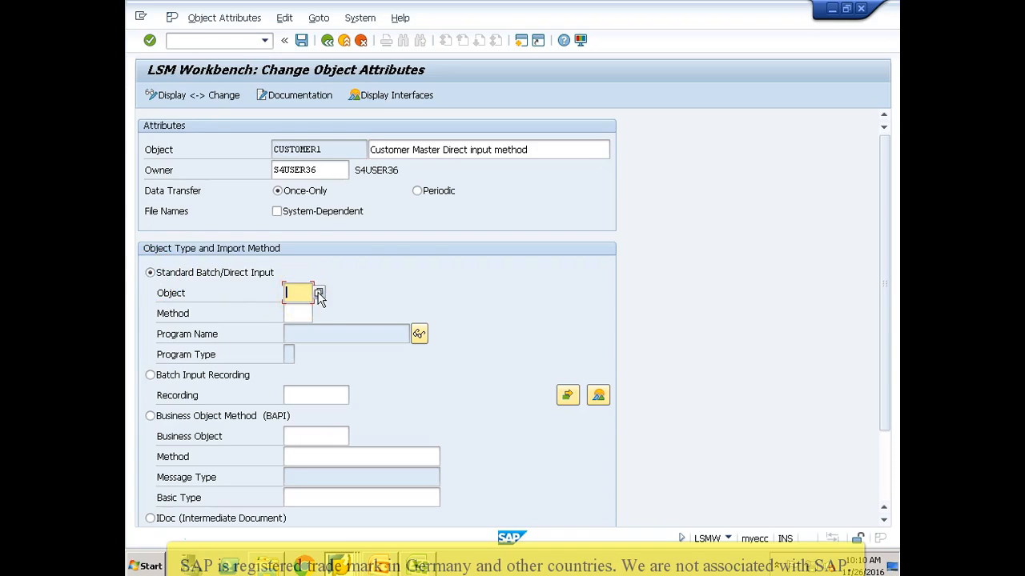
pyautogui.click(318, 293)
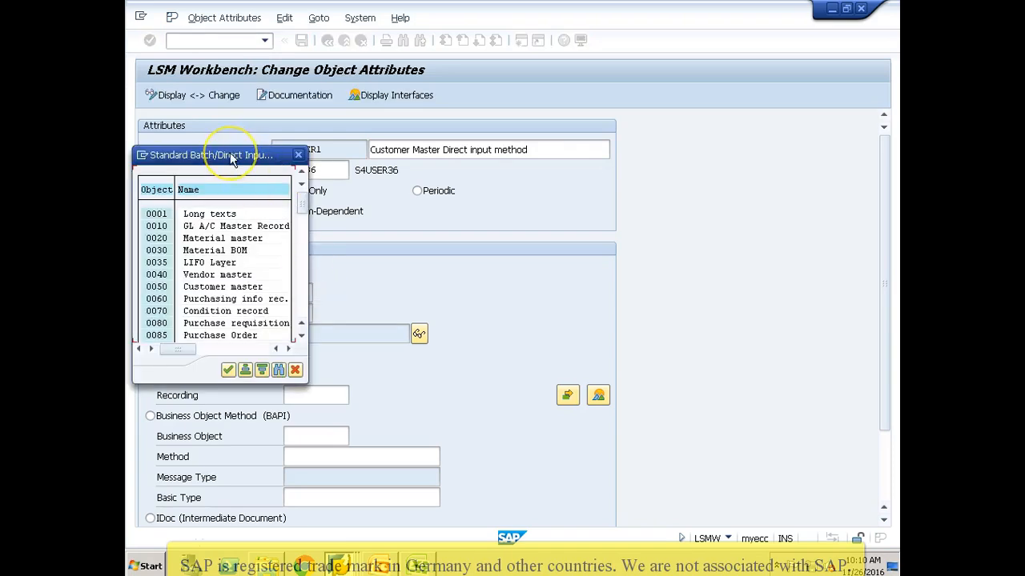
pyautogui.doubleClick(160, 287)
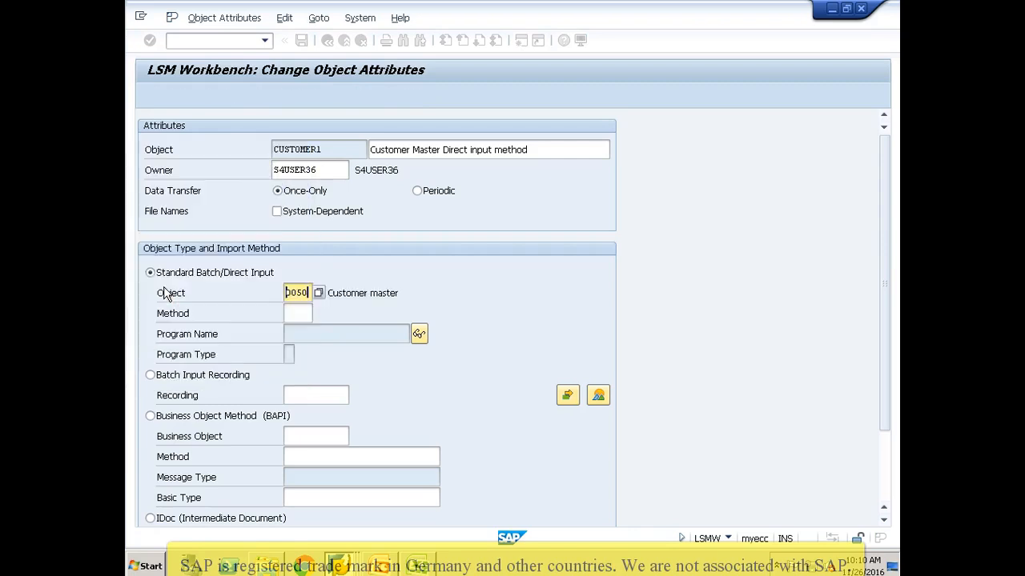
# Choose method 0000 with program RFBIDE00 for the customer master import
pyautogui.click(301, 314)
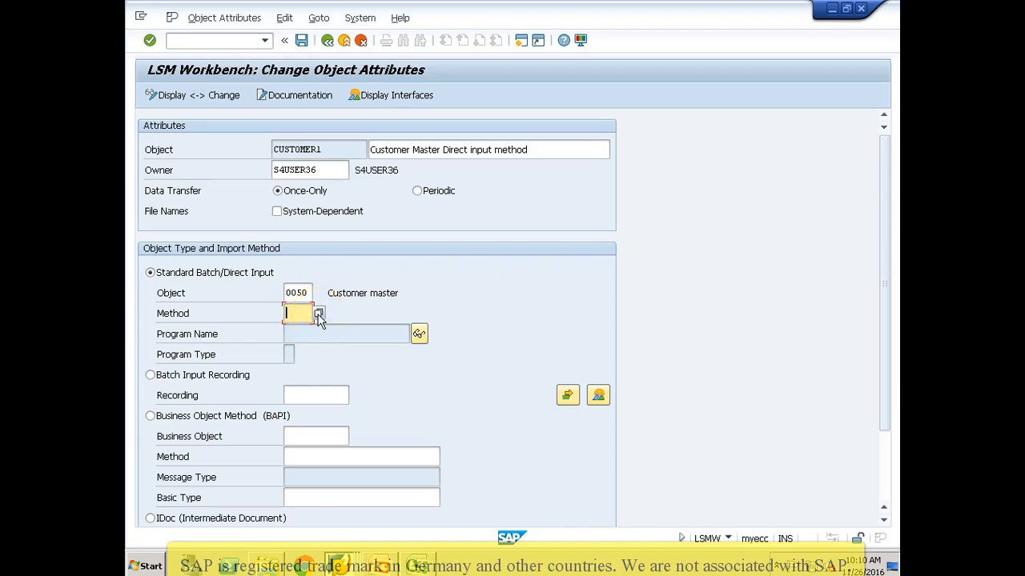
pyautogui.click(319, 315)
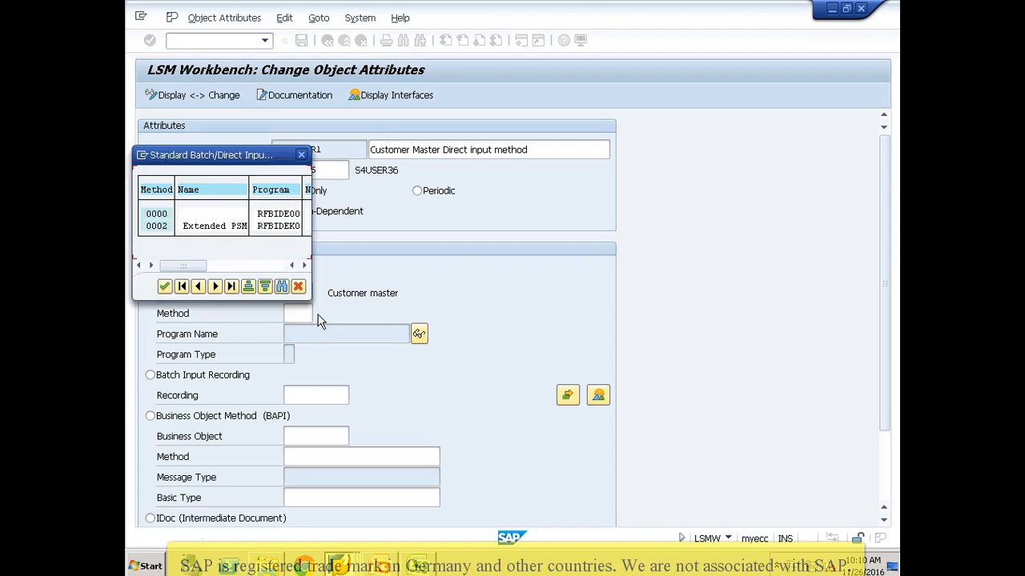
pyautogui.doubleClick(156, 214)
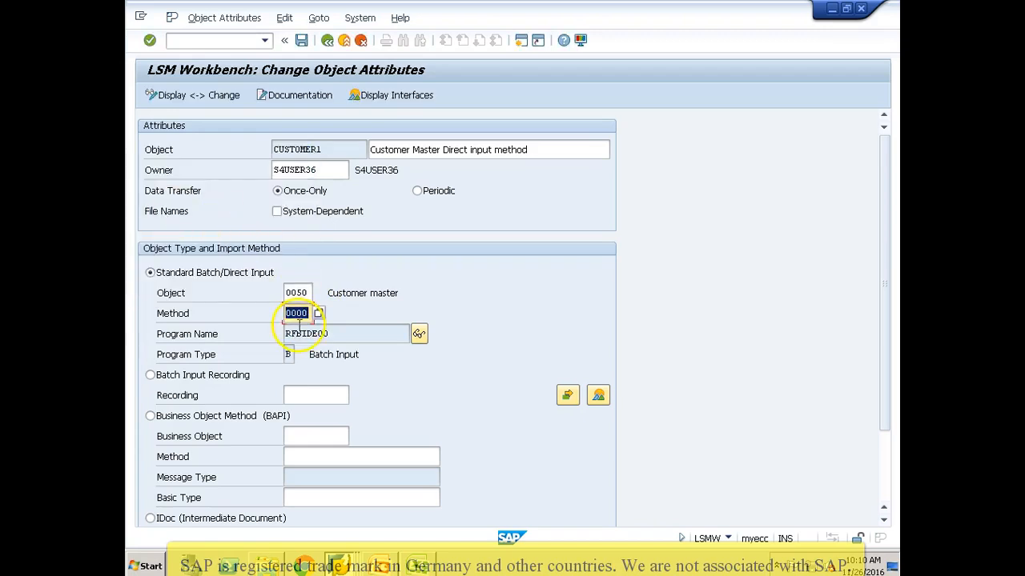
pyautogui.click(337, 336)
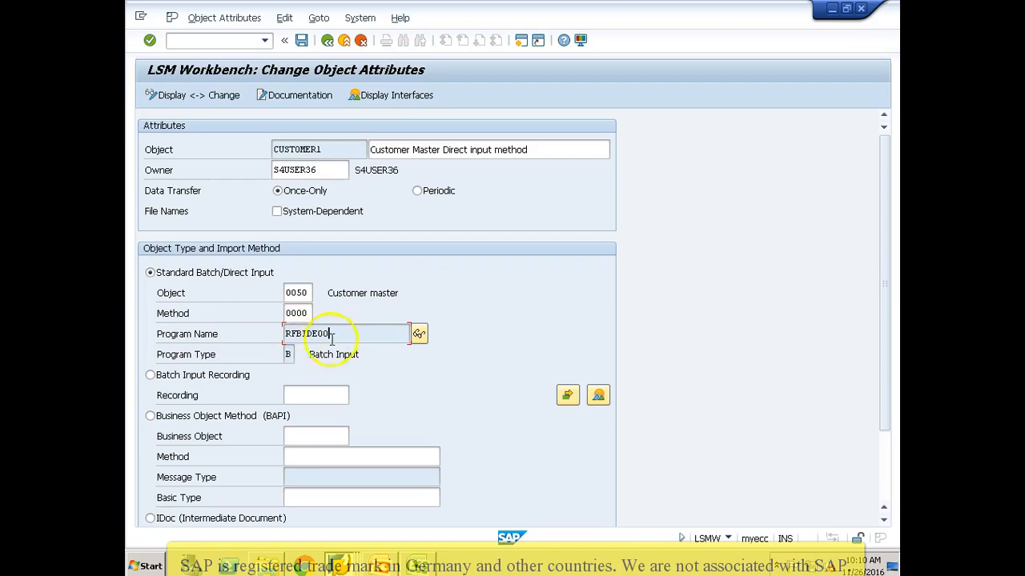
pyautogui.click(291, 354)
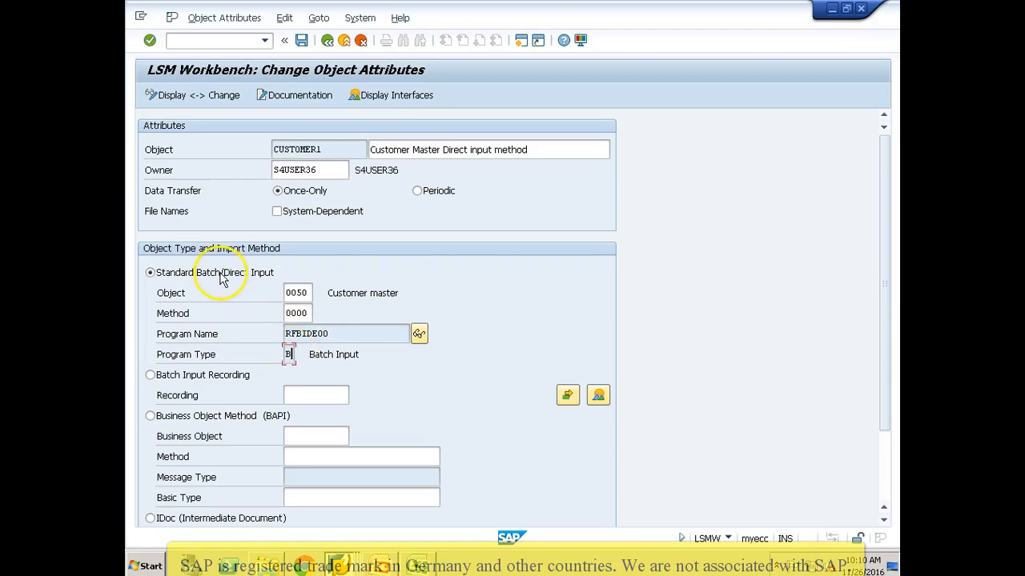
pyautogui.click(302, 313)
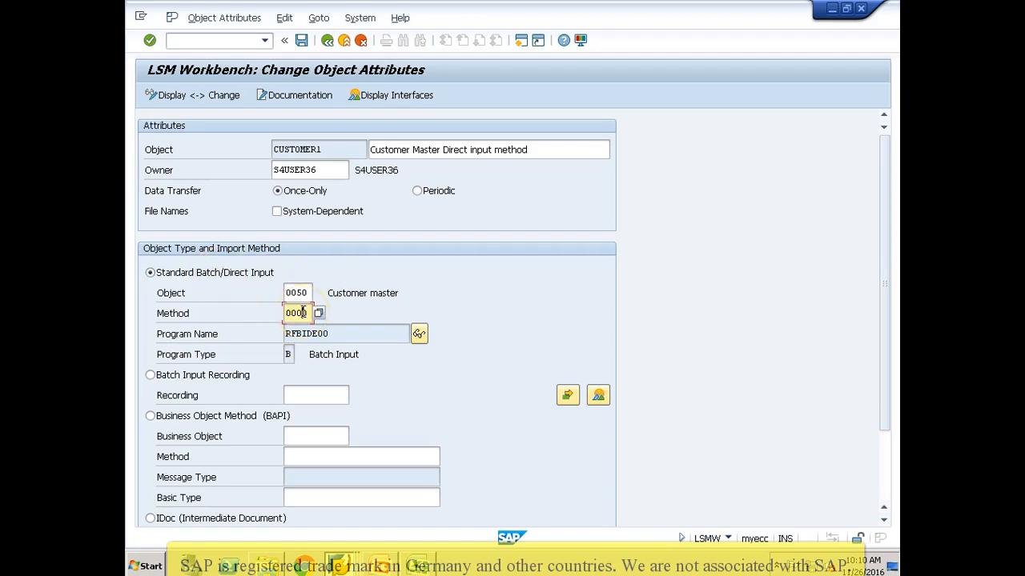
pyautogui.click(289, 353)
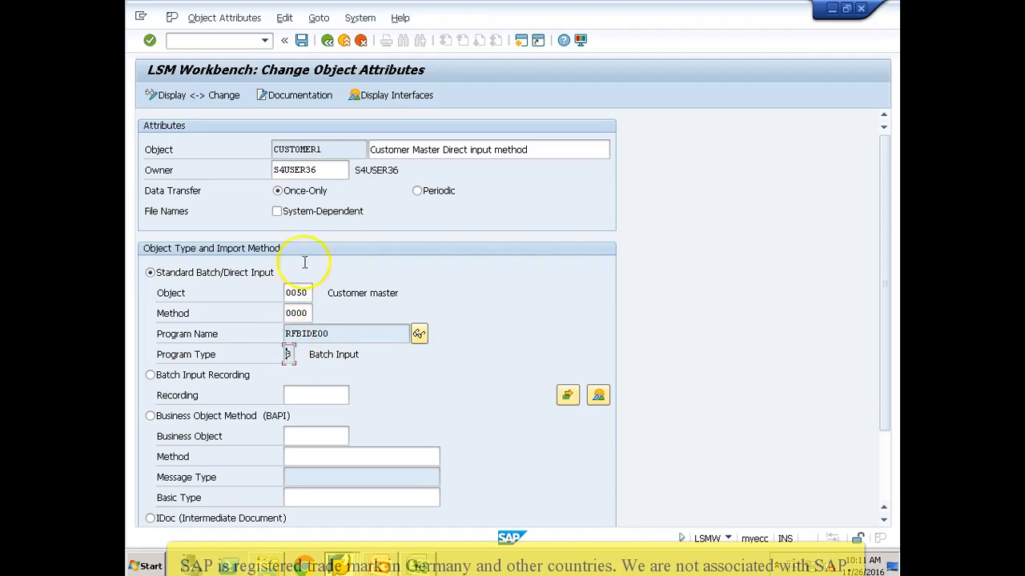
# Save the object attributes and return to the list of process steps
pyautogui.click(301, 40)
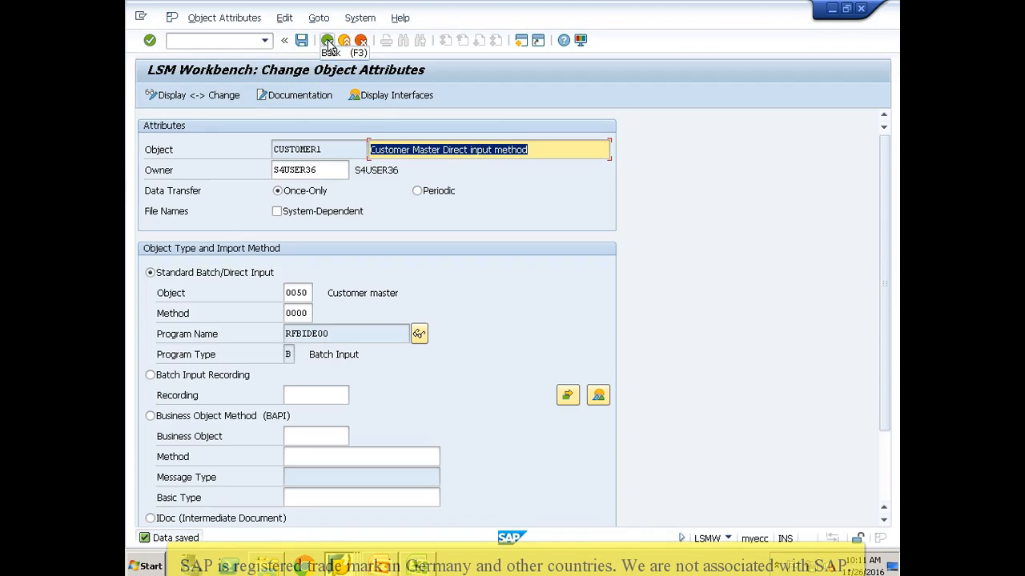
pyautogui.click(357, 335)
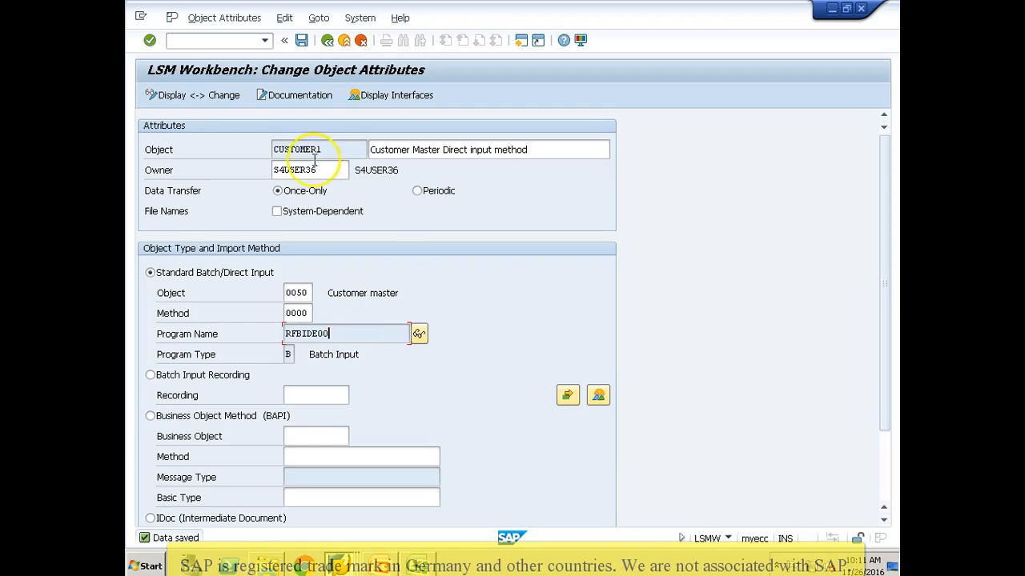
pyautogui.click(302, 40)
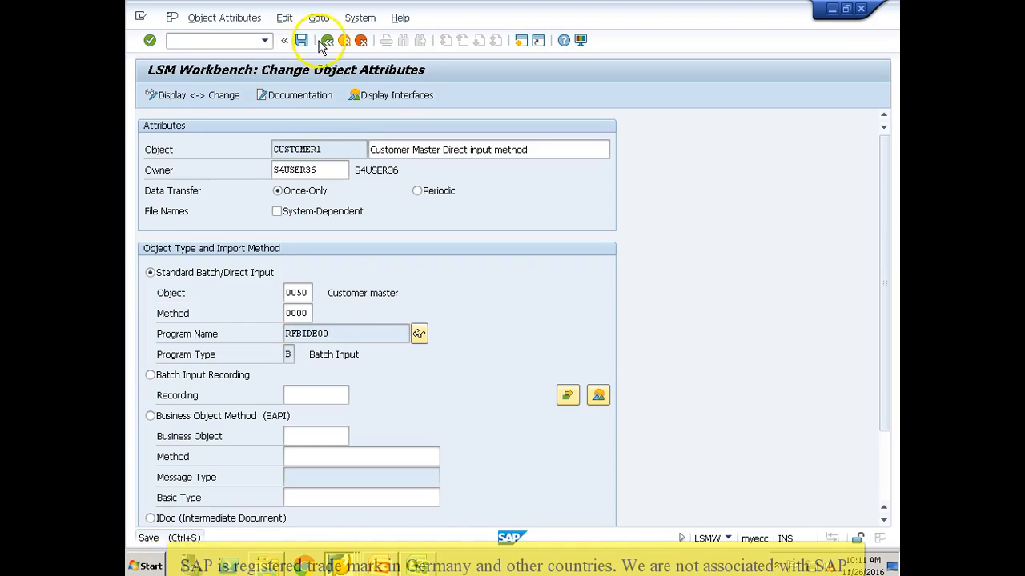
pyautogui.click(327, 40)
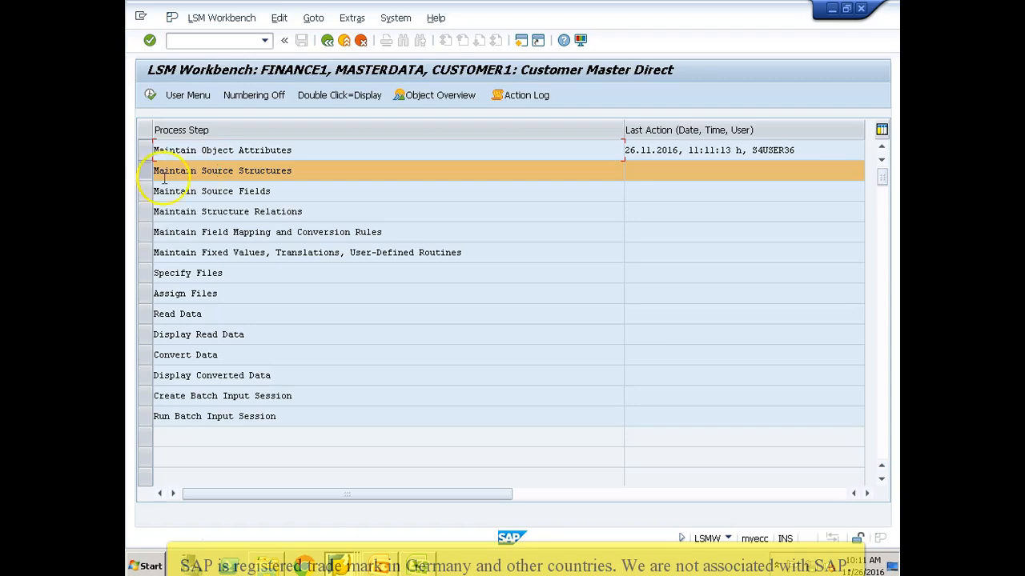
# Open Maintain Source Structures in change mode and start a new source structure named ZCUST_SRC2
pyautogui.click(149, 95)
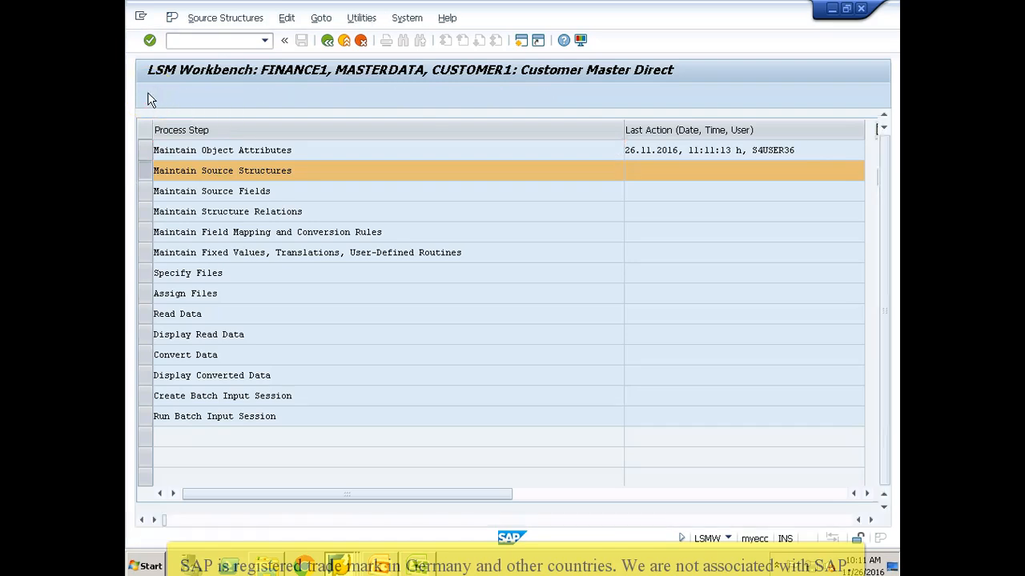
pyautogui.click(149, 94)
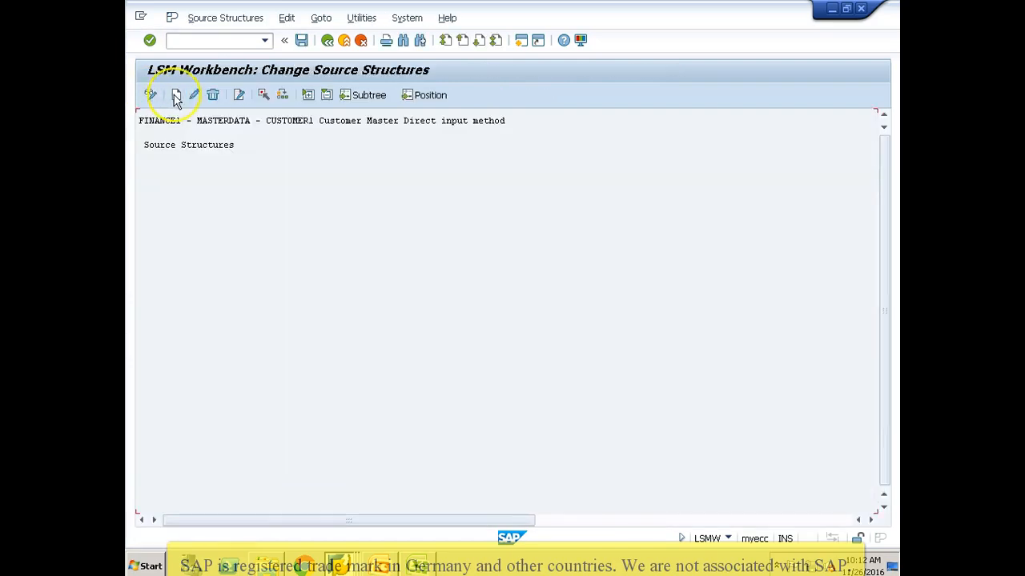
pyautogui.click(176, 95)
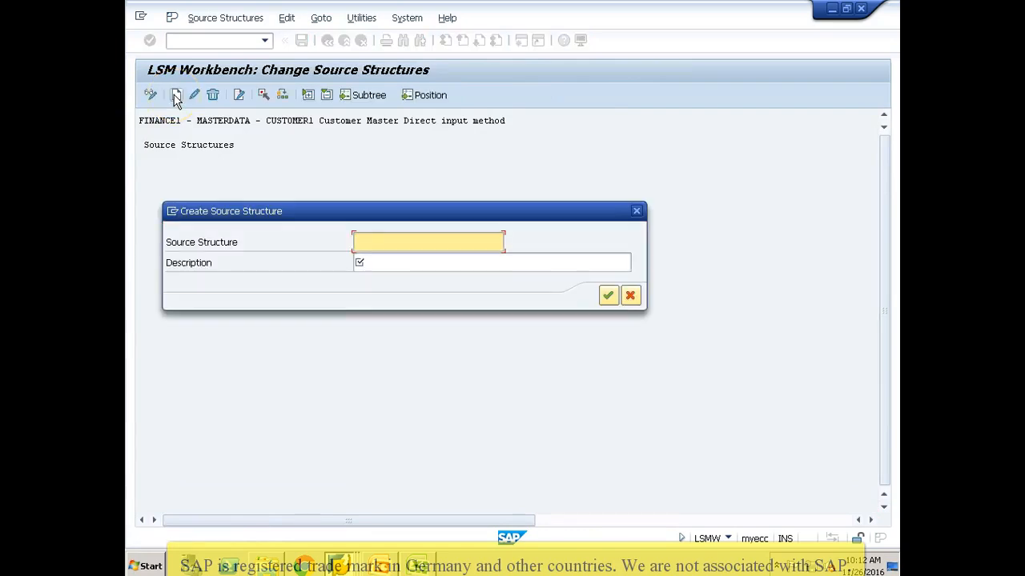
pyautogui.write('Z')
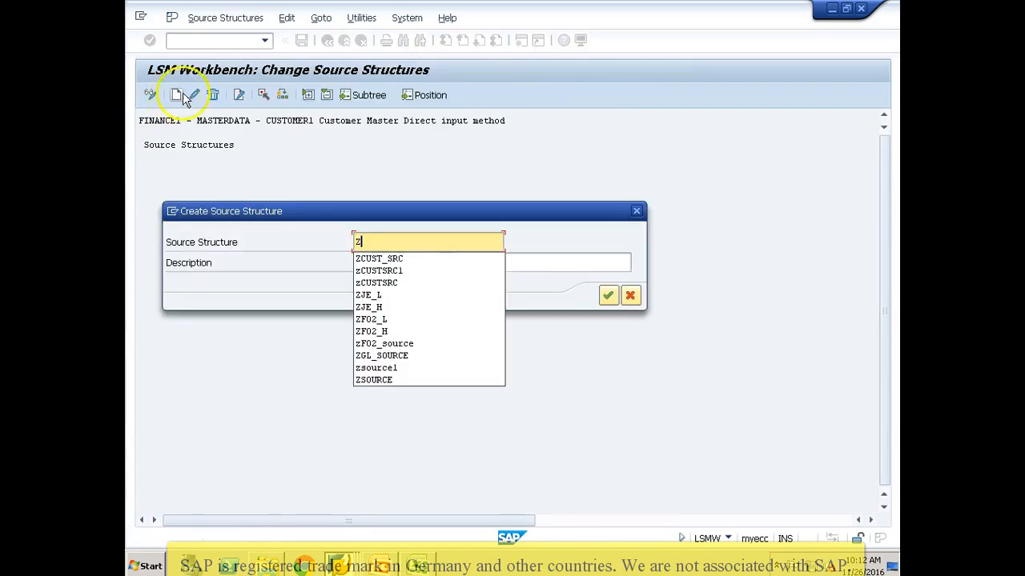
pyautogui.click(370, 258)
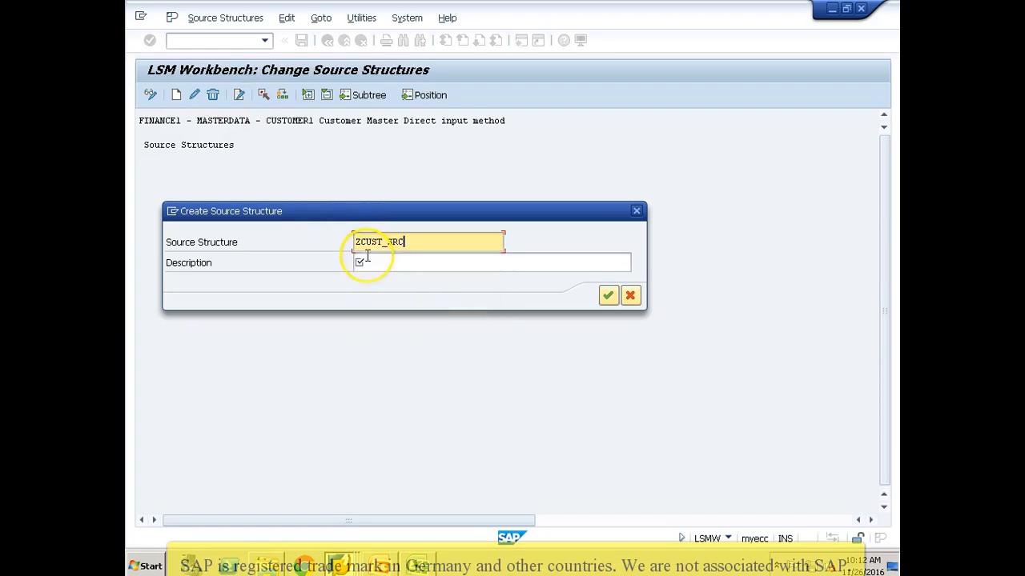
pyautogui.write('2')
# Describe the new source structure as "Customer Direct input", then save it and return to the process steps
pyautogui.click(367, 256)
pyautogui.write('Custo')
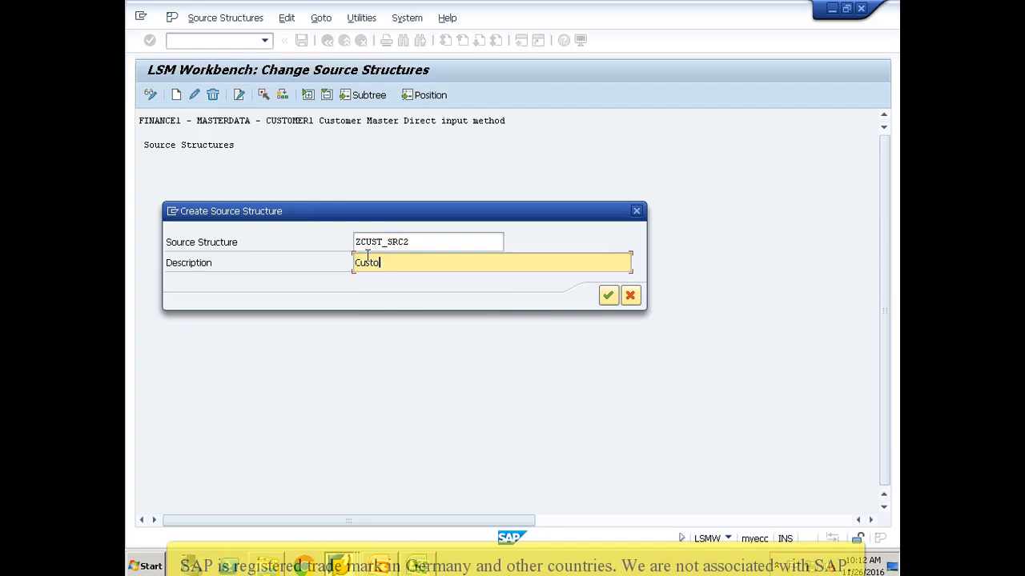
pyautogui.write('mer Direct i')
pyautogui.press('BackSpace')
pyautogui.press('BackSpace')
pyautogui.press('BackSpace')
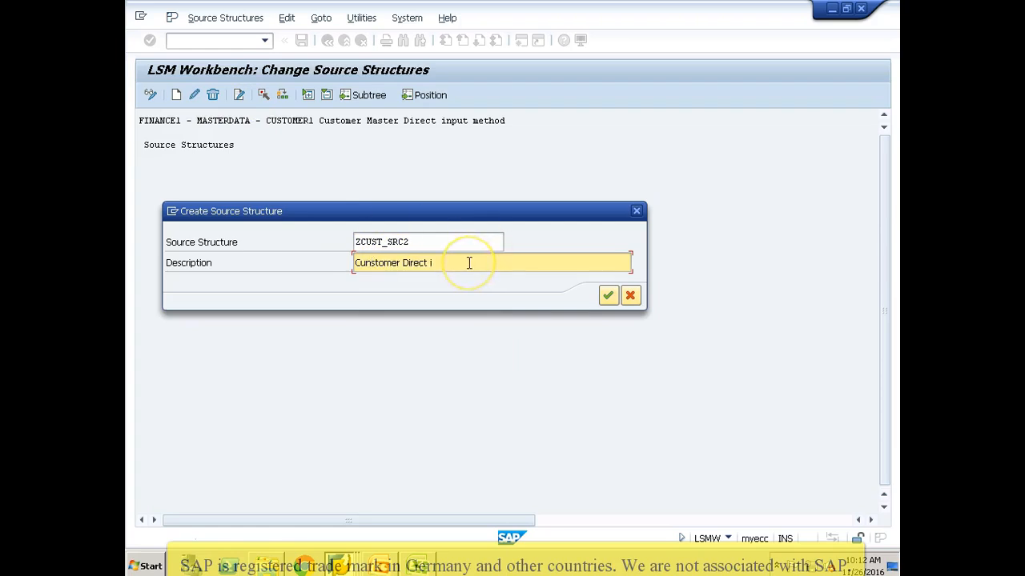
pyautogui.click(367, 263)
pyautogui.press('Delete')
pyautogui.press('End')
pyautogui.write('nput')
pyautogui.click(609, 296)
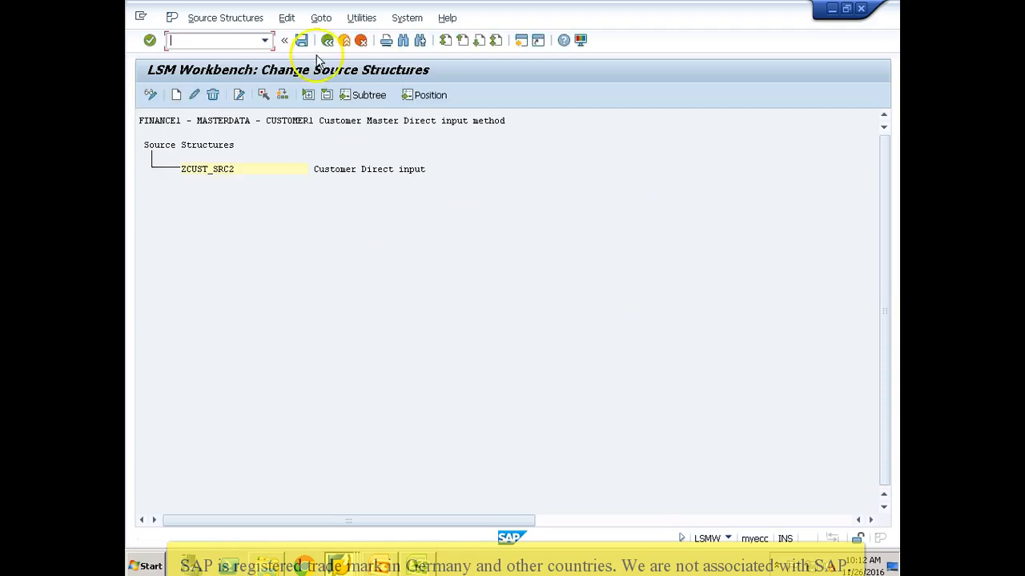
pyautogui.click(301, 41)
pyautogui.click(326, 40)
pyautogui.click(149, 95)
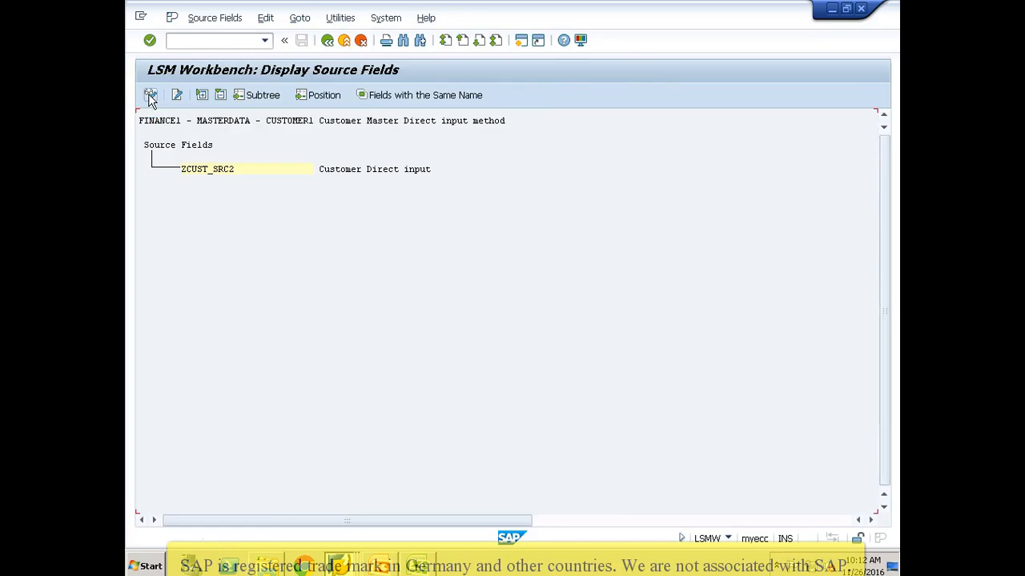
pyautogui.click(150, 95)
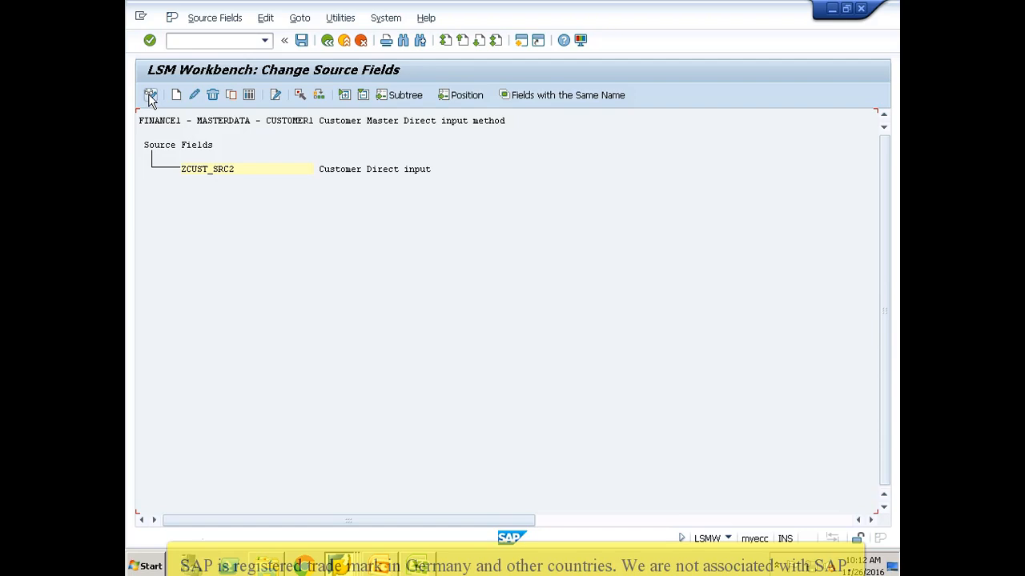
pyautogui.click(328, 40)
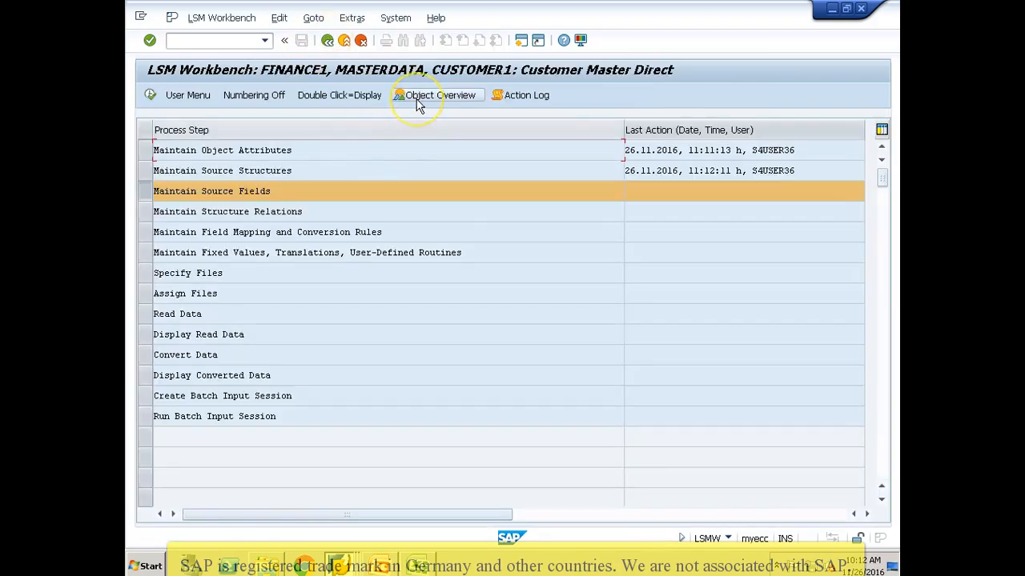
# Display the object overview in table form and look through its target structures and fields
pyautogui.click(420, 97)
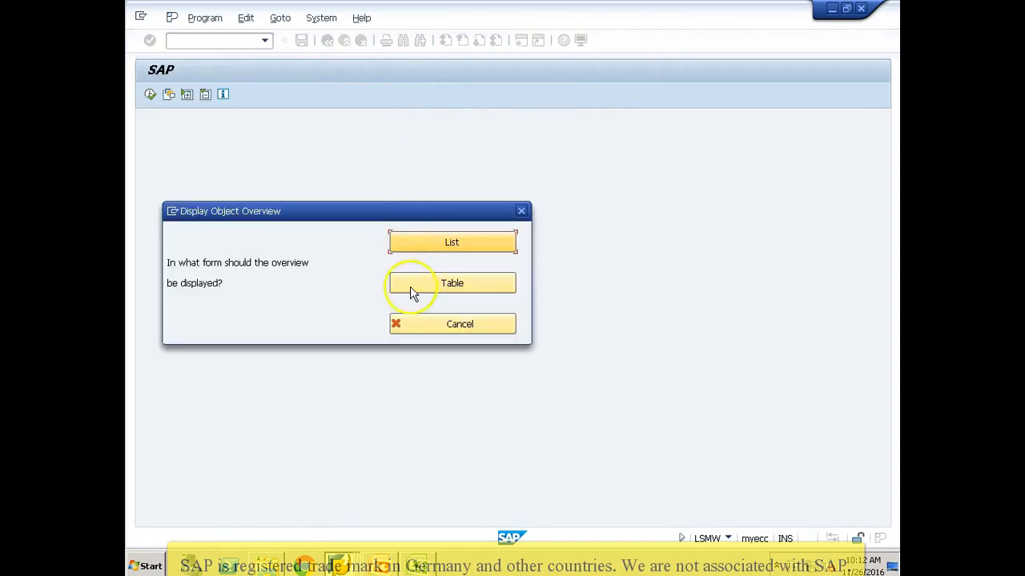
pyautogui.click(440, 285)
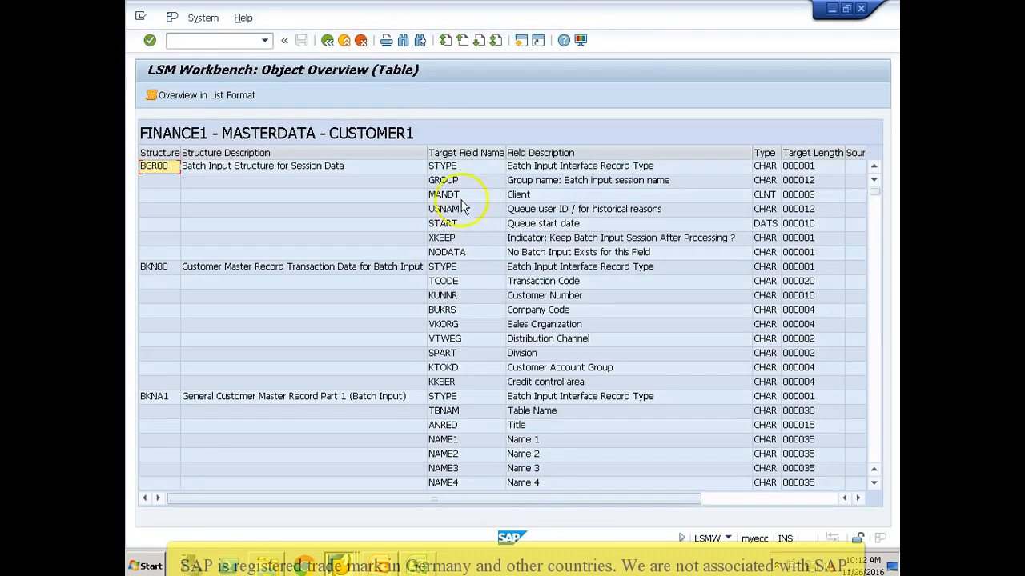
pyautogui.click(463, 183)
pyautogui.press('pagedown')
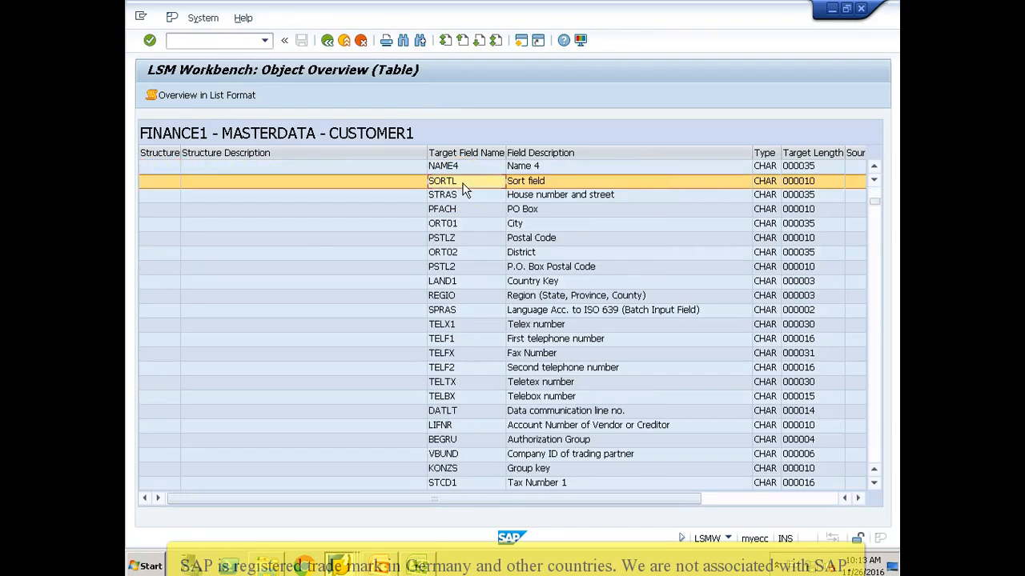
pyautogui.press('pagedown')
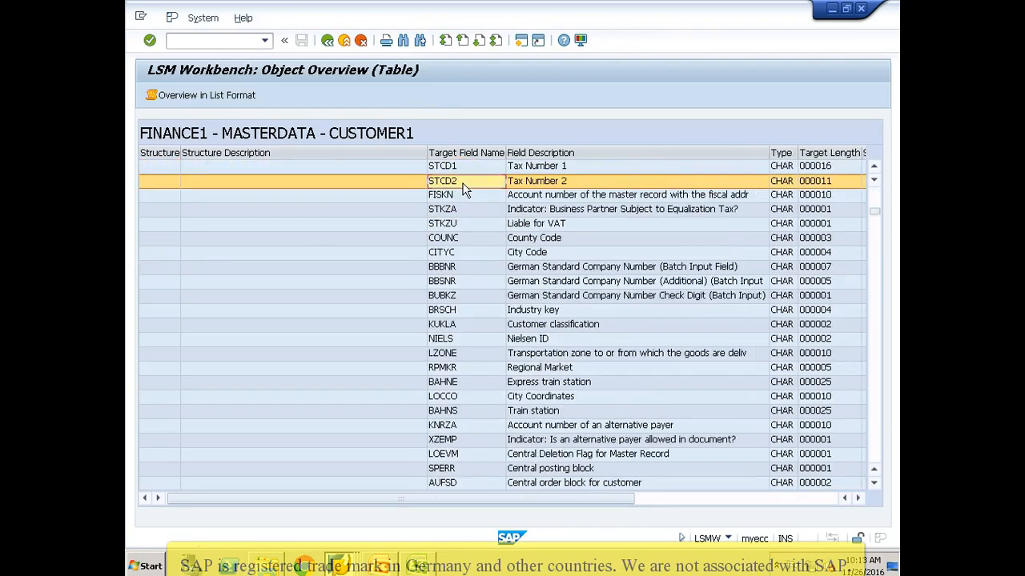
pyautogui.press('pageup')
pyautogui.press('pageup')
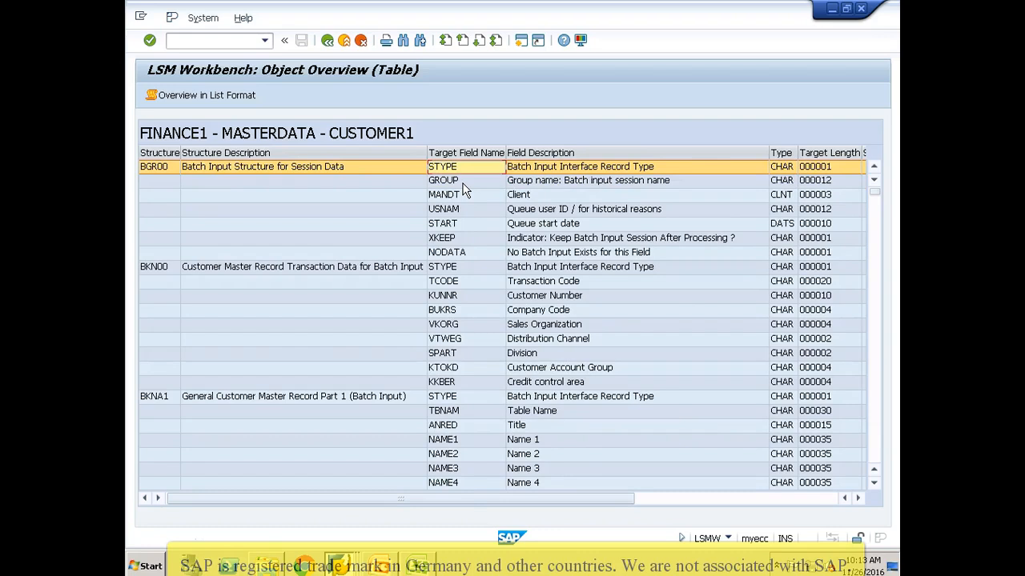
# Switch to Excel, create a blank workbook and select the cell in row 6, column 2
pyautogui.click(414, 567)
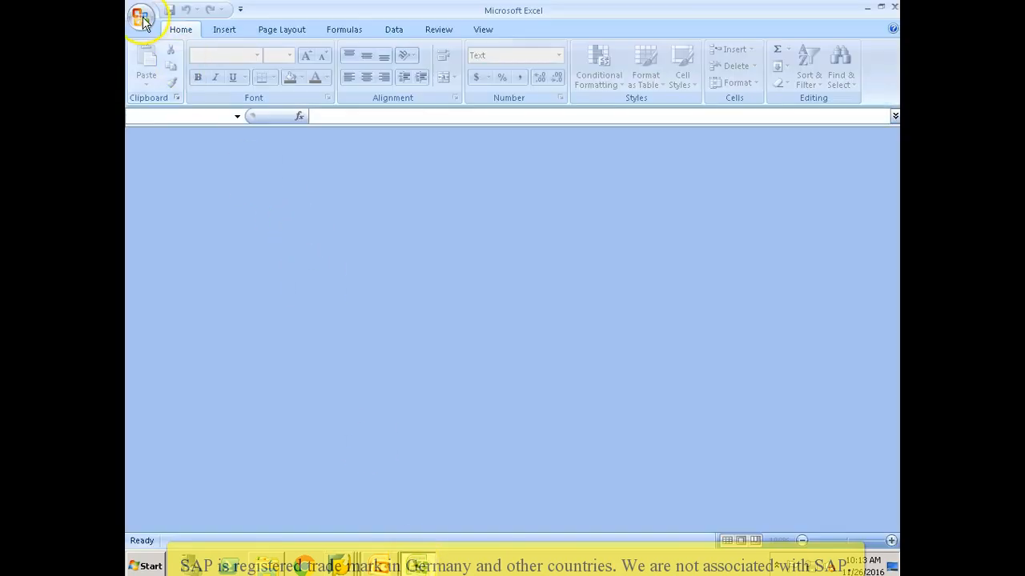
pyautogui.click(142, 20)
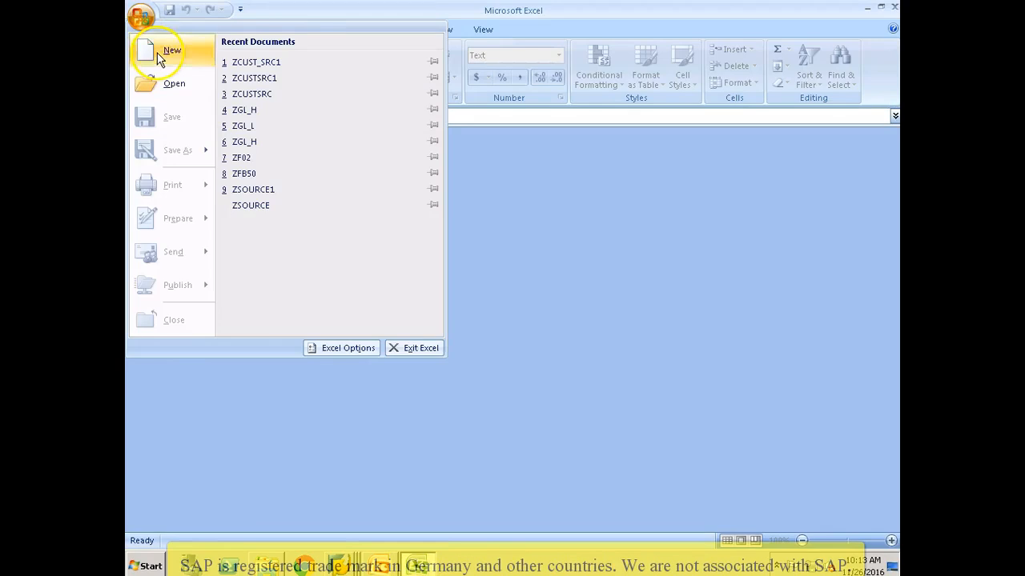
pyautogui.click(160, 53)
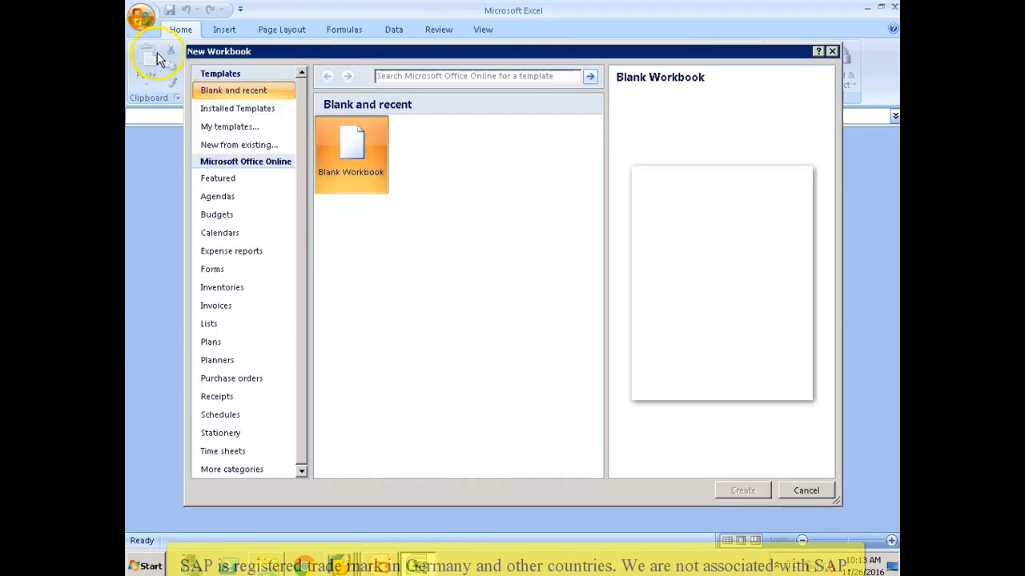
pyautogui.doubleClick(342, 157)
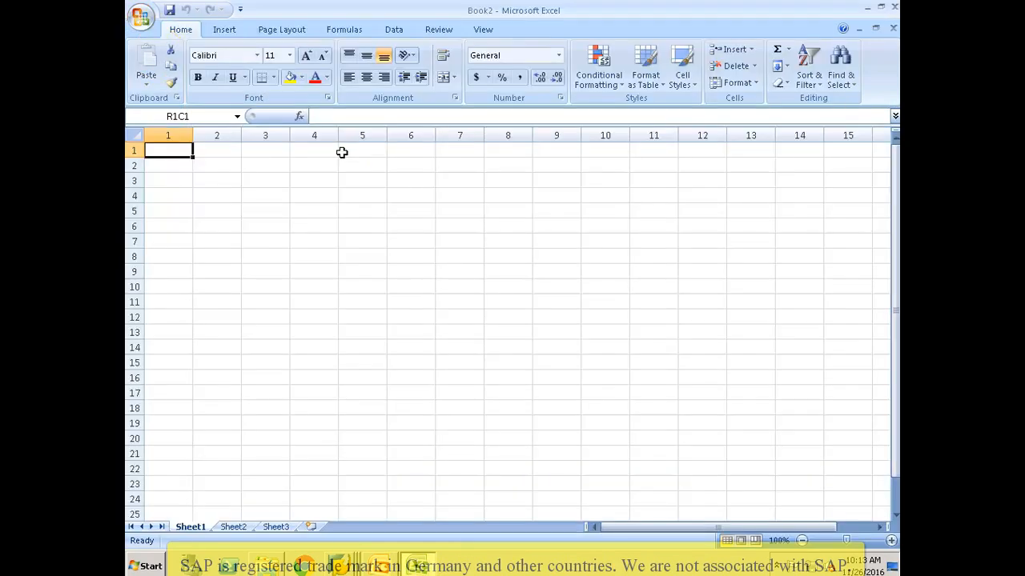
pyautogui.click(215, 224)
# Return to the SAP object overview and examine the target fields of structures BGR00 and BKN00
pyautogui.hotkey('alt', 'Tab')
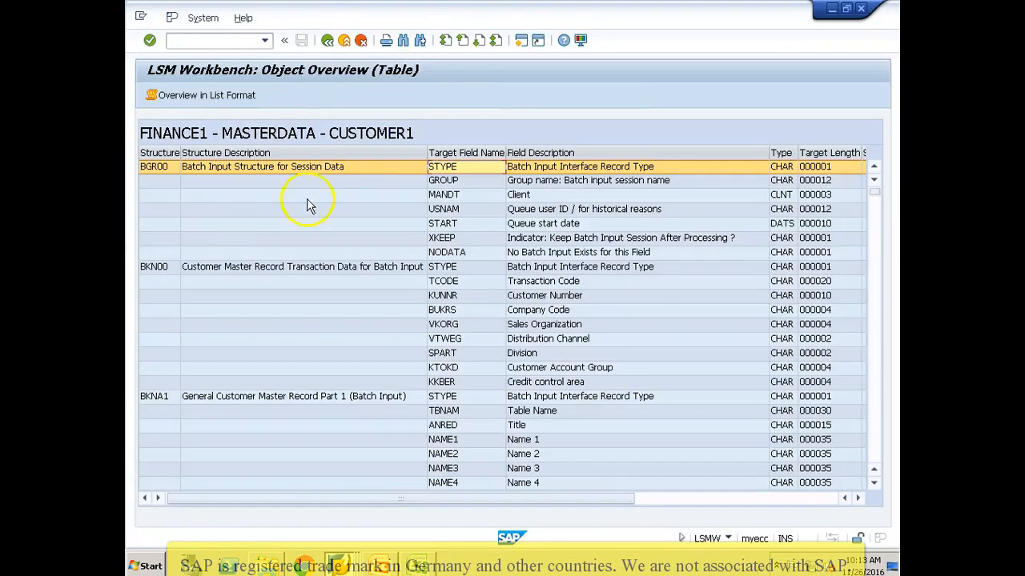
pyautogui.click(445, 195)
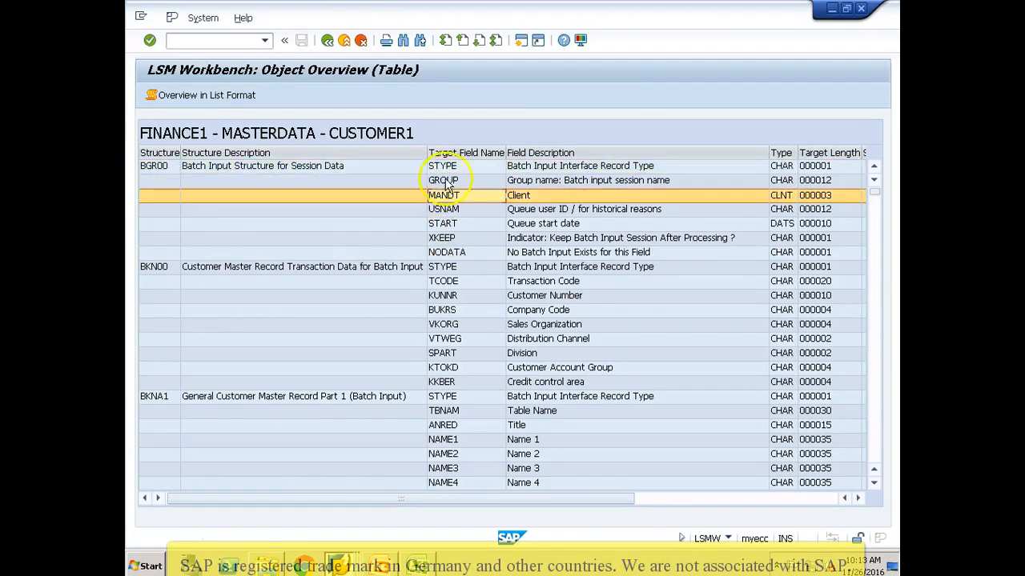
pyautogui.click(448, 210)
pyautogui.click(445, 240)
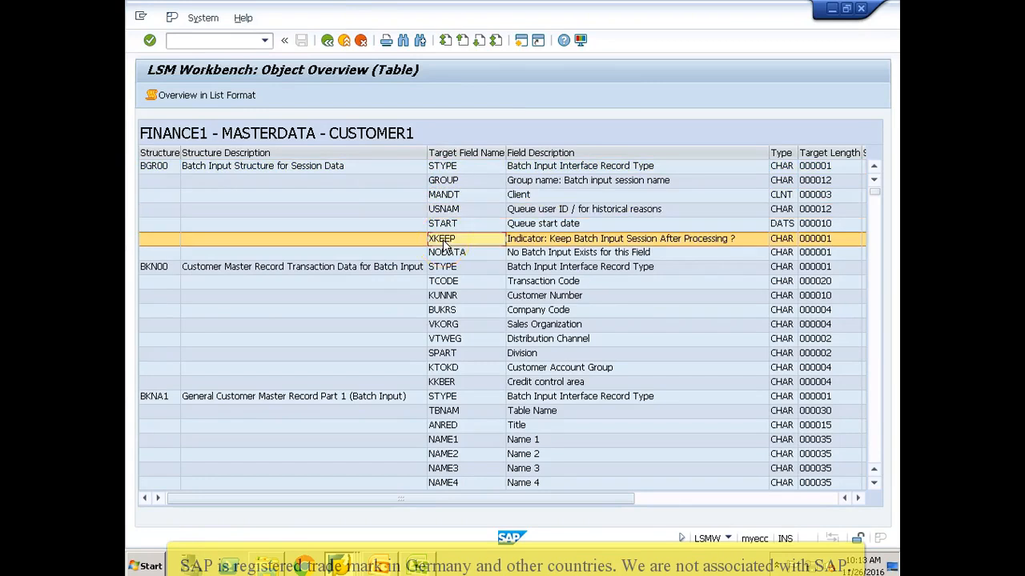
pyautogui.click(448, 274)
pyautogui.click(445, 296)
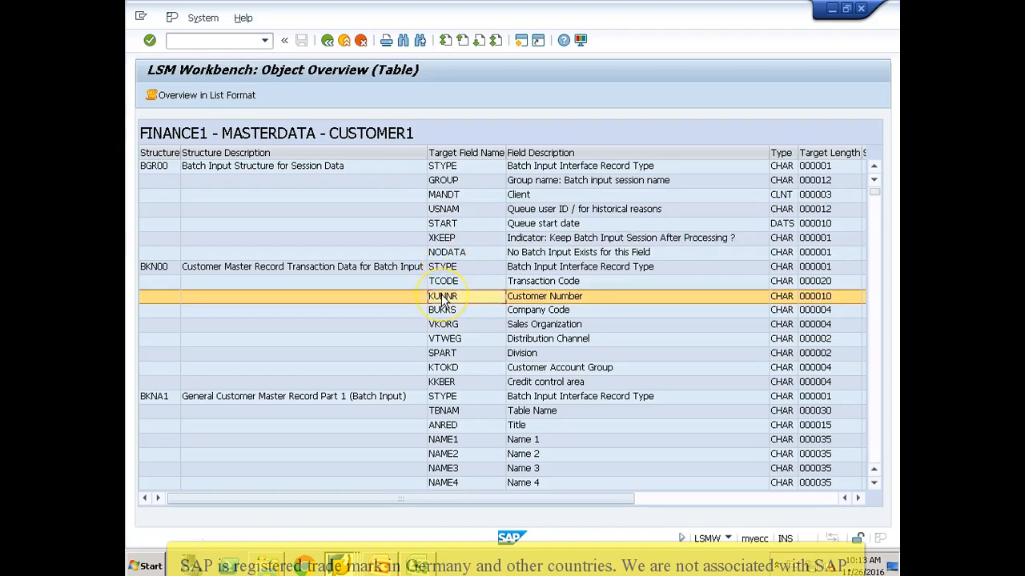
pyautogui.click(445, 297)
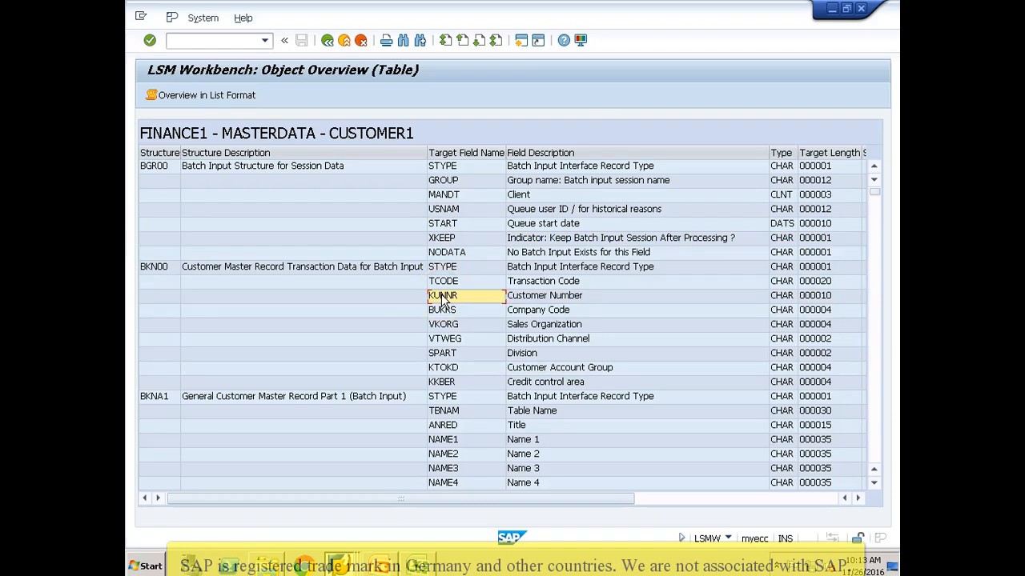
pyautogui.click(448, 285)
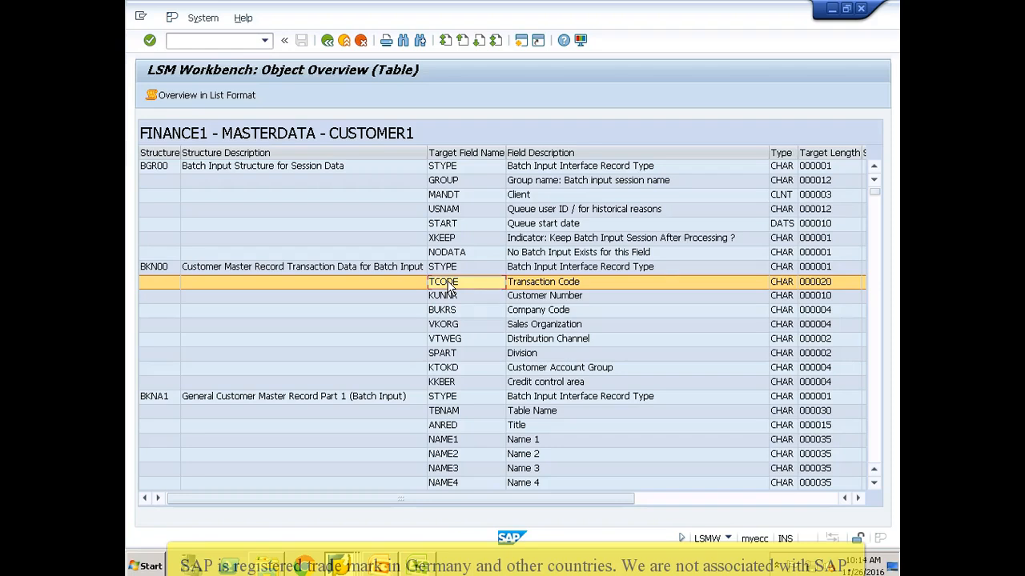
pyautogui.click(448, 285)
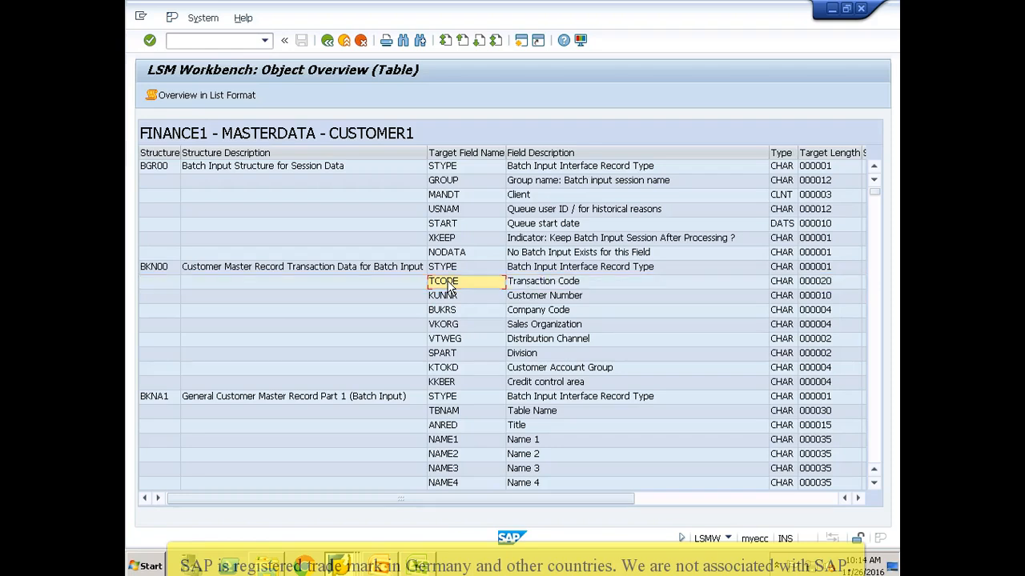
# Copy the field names, descriptions, types and lengths from KUNNR through KTOKD into the Excel workbook, starting at row 6, column 2
pyautogui.click(446, 297)
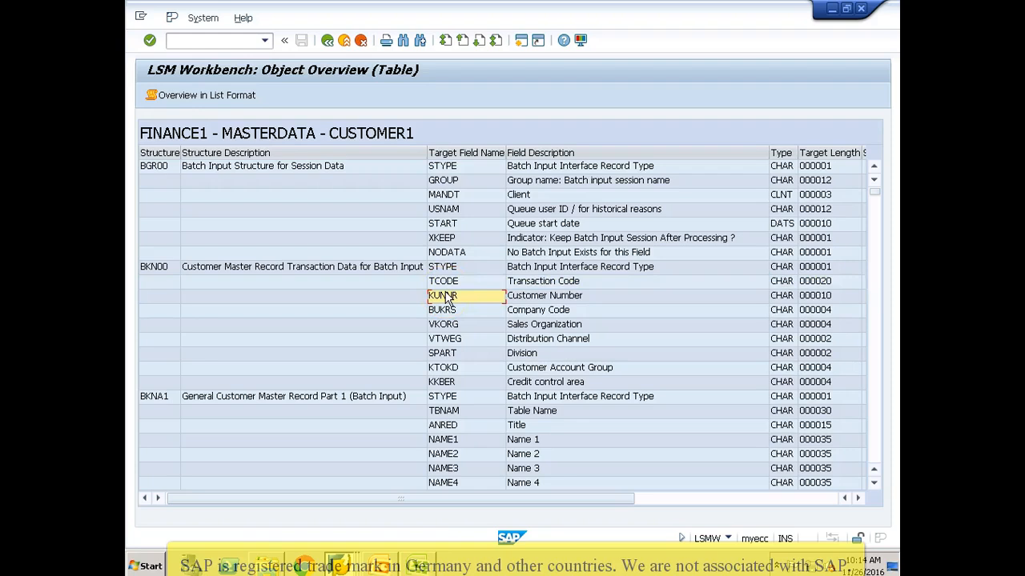
pyautogui.keyDown('shift'); pyautogui.click(448, 315); pyautogui.keyUp('shift')
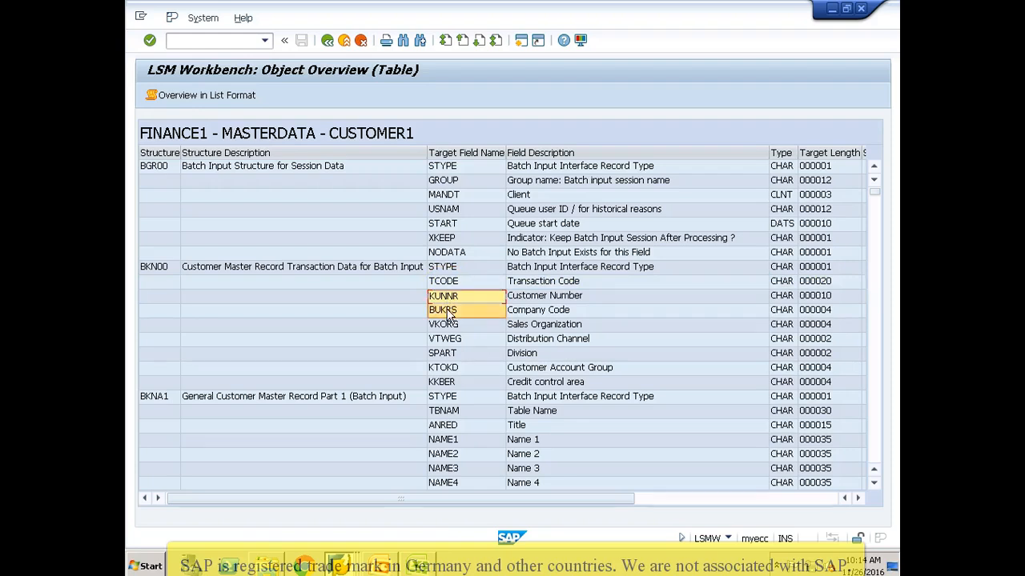
pyautogui.keyDown('shift'); pyautogui.click(526, 298); pyautogui.keyUp('shift')
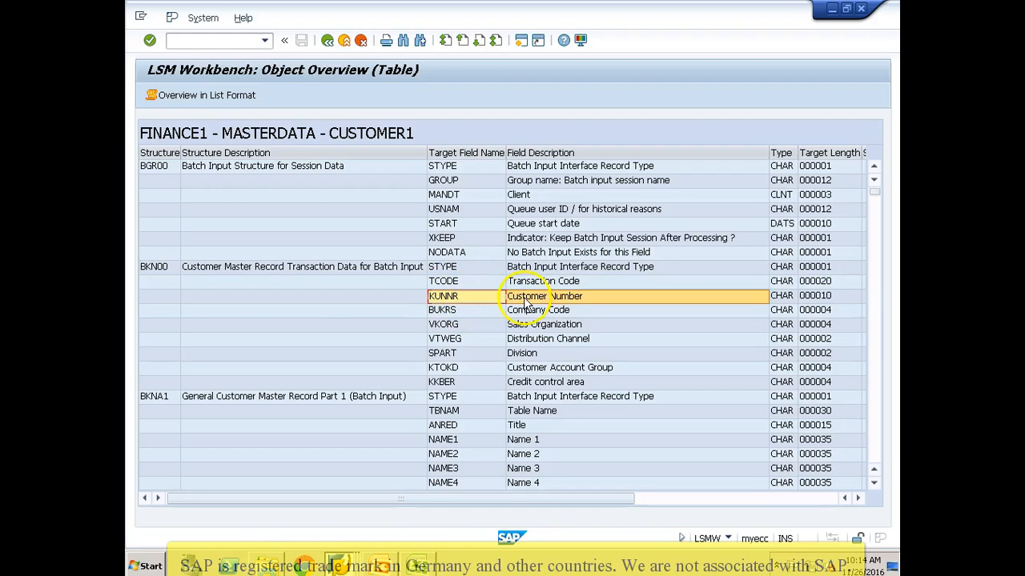
pyautogui.keyDown('shift'); pyautogui.click(549, 312); pyautogui.keyUp('shift')
pyautogui.keyDown('shift'); pyautogui.click(552, 324); pyautogui.keyUp('shift')
pyautogui.keyDown('shift'); pyautogui.click(560, 340); pyautogui.keyUp('shift')
pyautogui.keyDown('shift'); pyautogui.click(571, 367); pyautogui.keyUp('shift')
pyautogui.moveTo(575, 363); pyautogui.dragTo(820, 374)
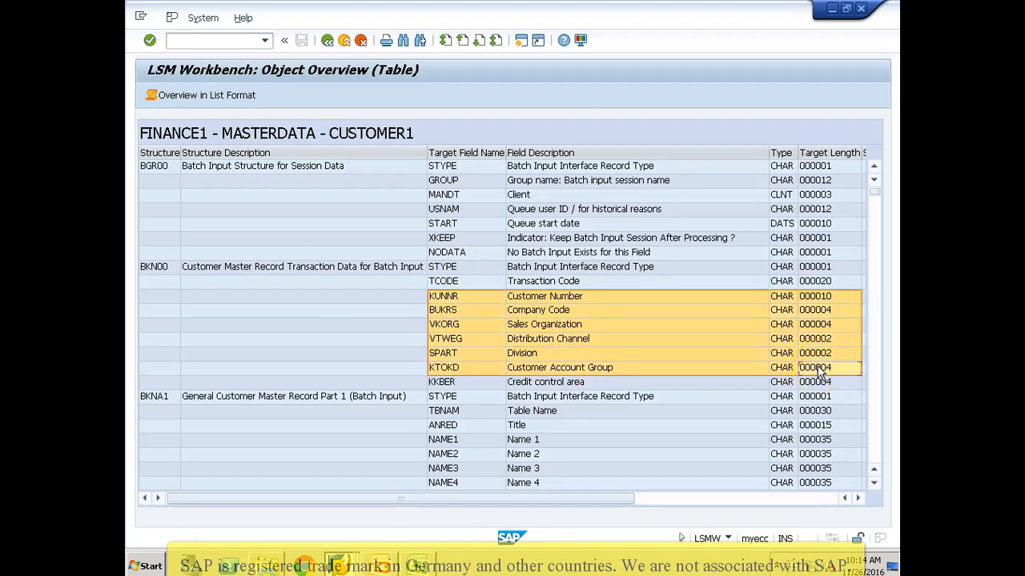
pyautogui.hotkey('ctrl', 'c')
pyautogui.hotkey('alt', 'Tab')
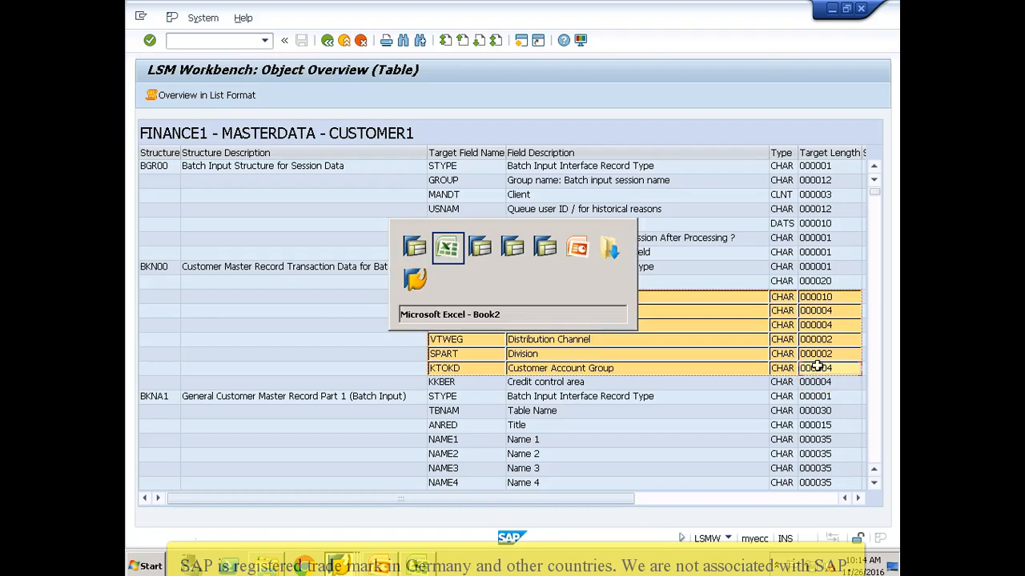
pyautogui.hotkey('ctrl', 'v')
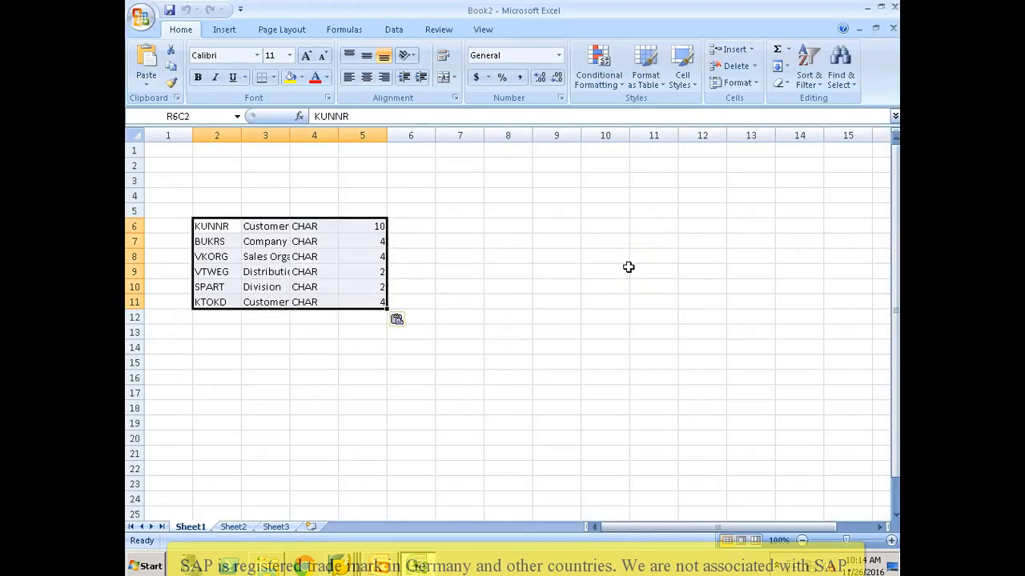
# Delete the VKORG, VTWEG and SPART rows from the field list and select the empty cell below KTOKD
pyautogui.click(216, 256)
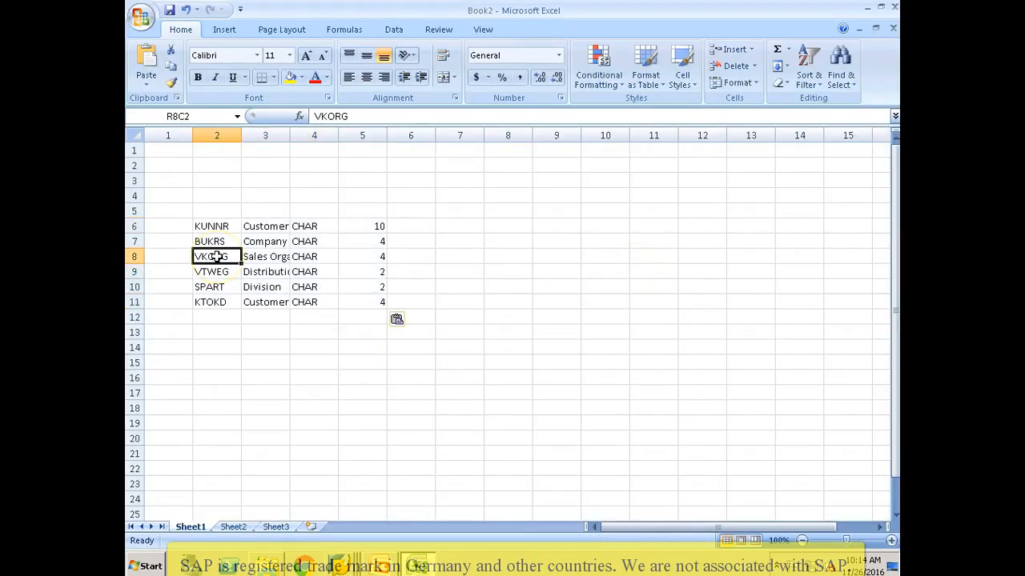
pyautogui.hotkey('shift', 'Down')
pyautogui.hotkey('shift', 'Down')
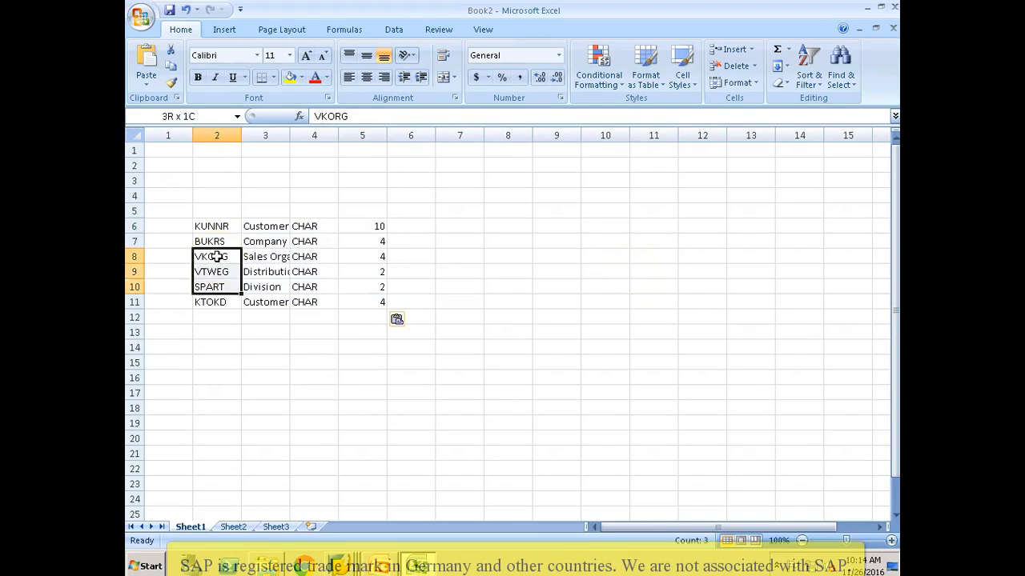
pyautogui.hotkey('shift', 'space')
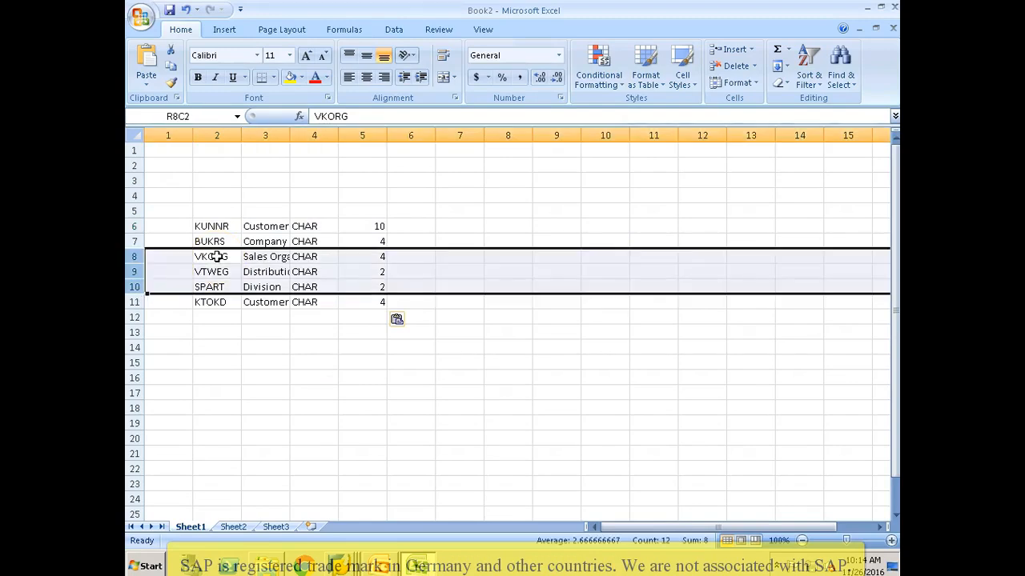
pyautogui.hotkey('ctrl', '-')
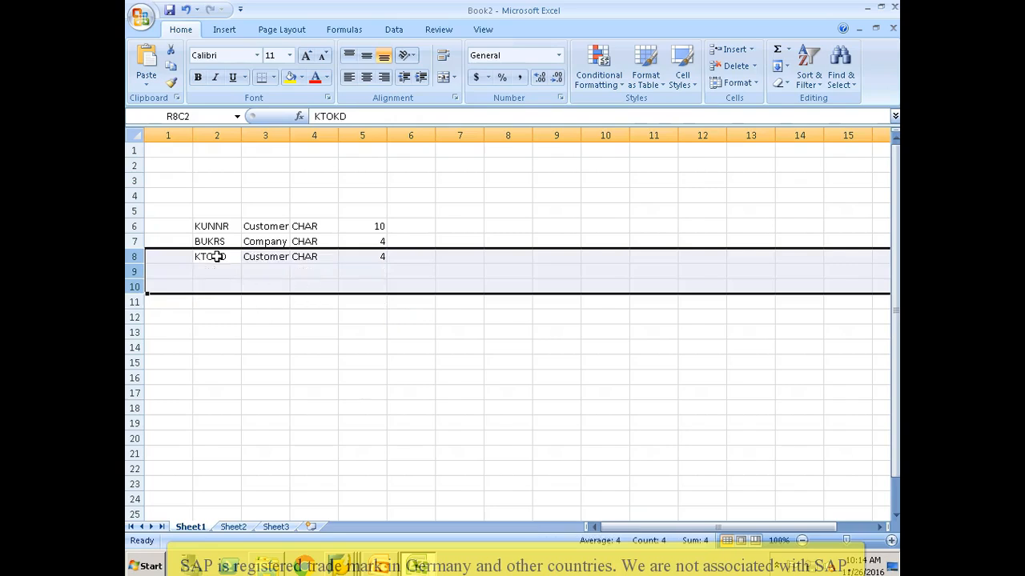
pyautogui.press('Left')
pyautogui.press('Down')
pyautogui.press('Right')
# Copy the BKNA1 field NAME1 with its description, type and length from the SAP overview into row 9 of the Excel field list
pyautogui.hotkey('alt', 'Tab')
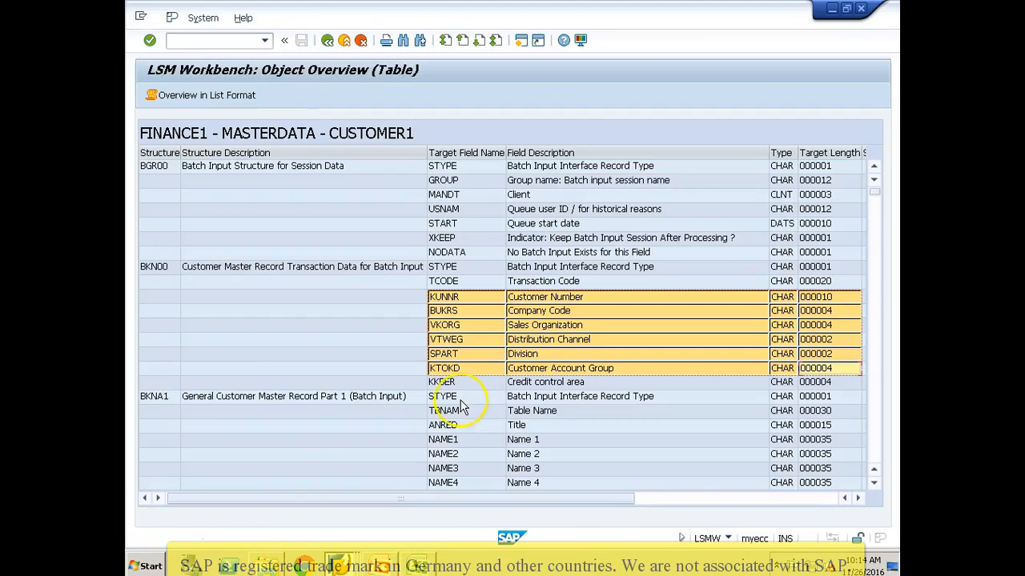
pyautogui.click(460, 400)
pyautogui.press('Down')
pyautogui.press('Down')
pyautogui.press('Down')
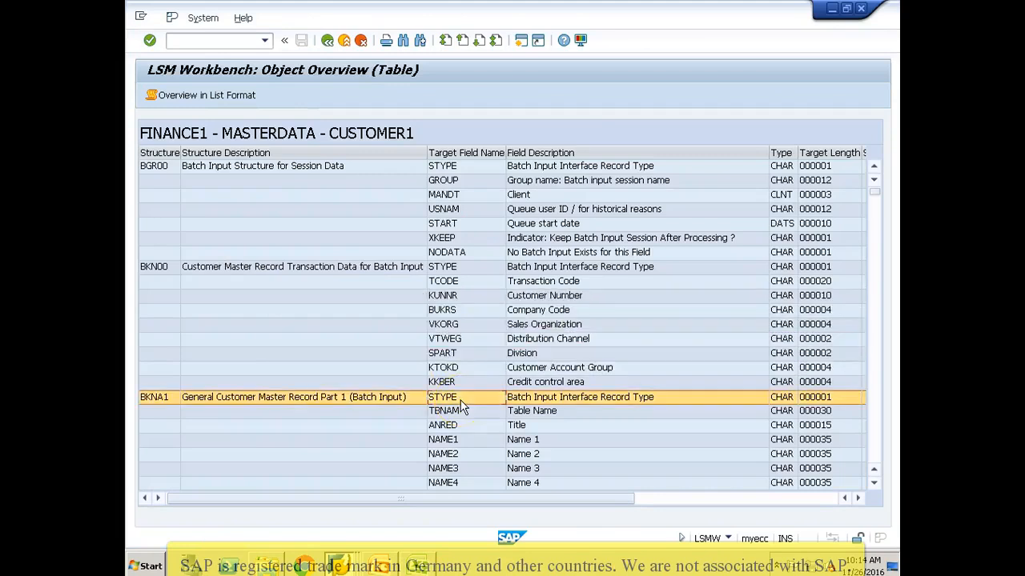
pyautogui.hotkey('shift', 'Down')
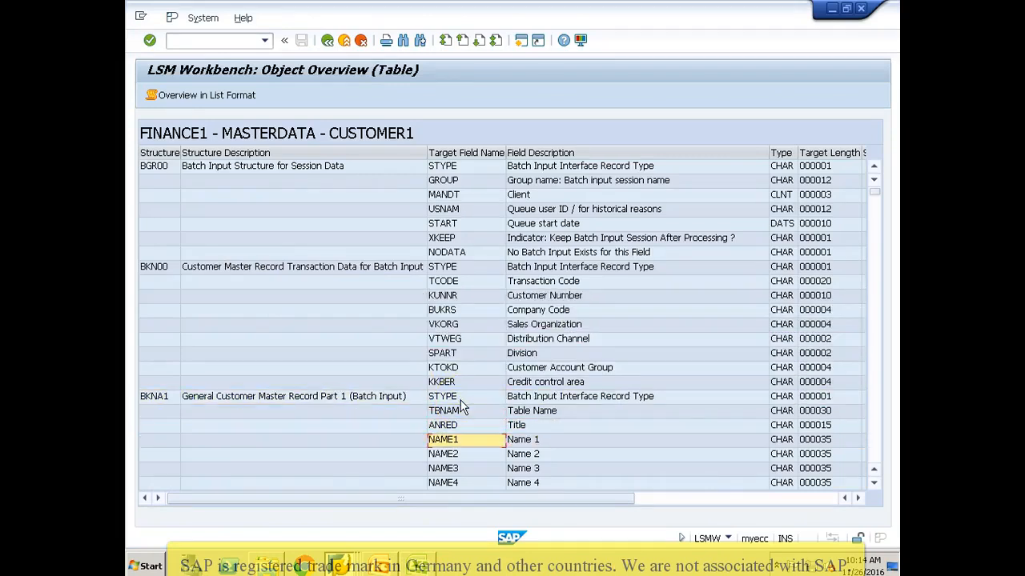
pyautogui.press('Right')
pyautogui.press('Right')
pyautogui.press('Right')
pyautogui.press('Right')
pyautogui.press('Right')
pyautogui.press('Right')
pyautogui.press('Right')
pyautogui.press('Left')
pyautogui.press('Left')
pyautogui.press('Left')
pyautogui.click(181, 442)
pyautogui.click(178, 444)
pyautogui.moveTo(178, 445); pyautogui.dragTo(541, 442)
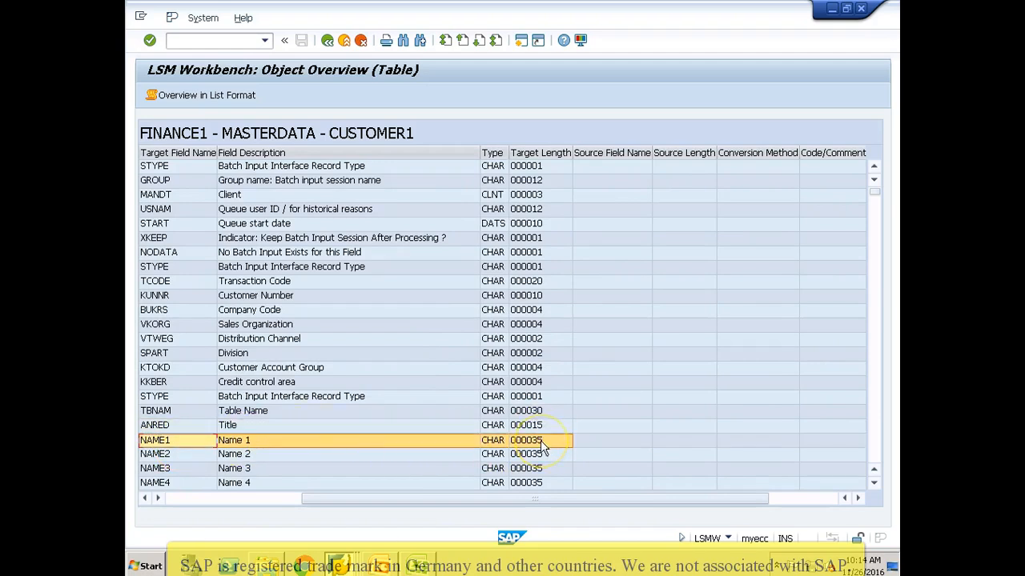
pyautogui.hotkey('ctrl', 'c')
pyautogui.hotkey('alt', 'Tab')
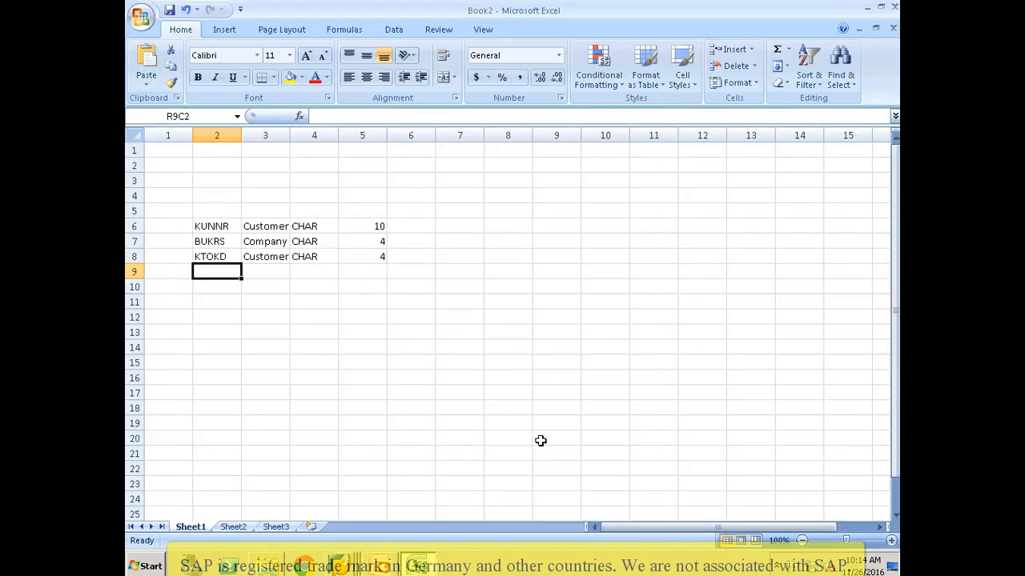
pyautogui.hotkey('ctrl', 'v')
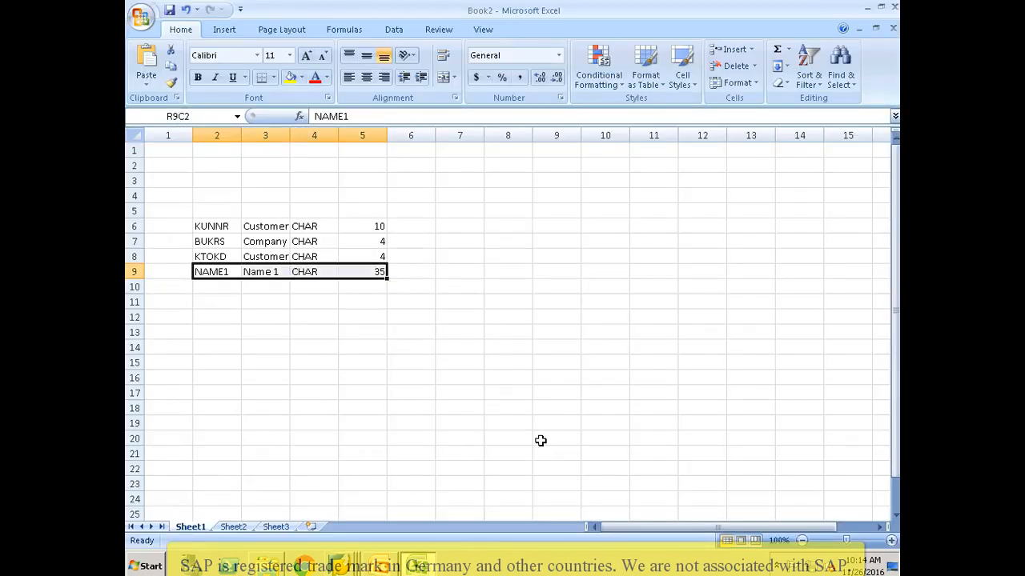
# Return to the SAP object overview and examine the BKNA1 fields following NAME1, from NAME2 through the address fields
pyautogui.hotkey('alt', 'Tab')
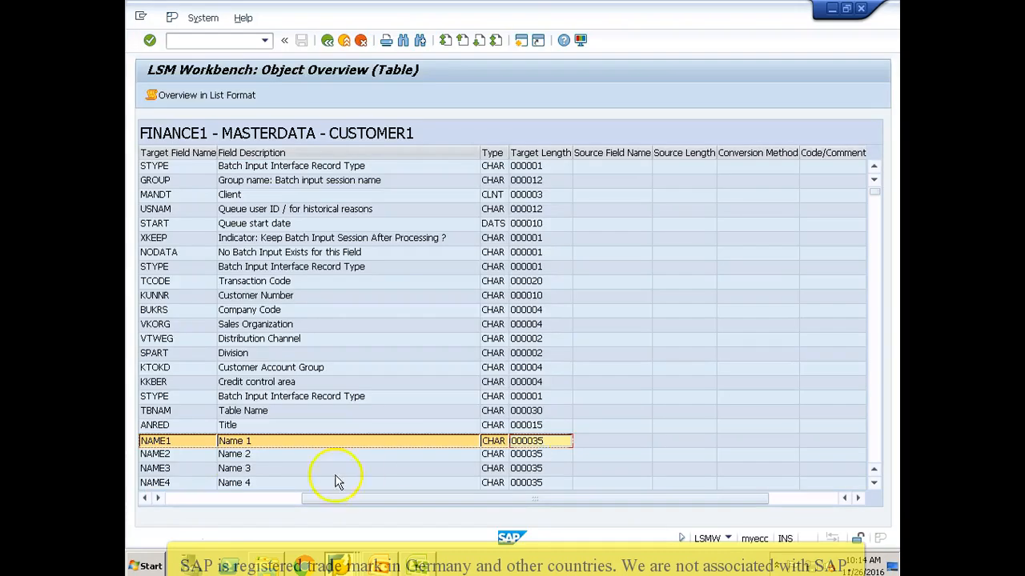
pyautogui.click(203, 445)
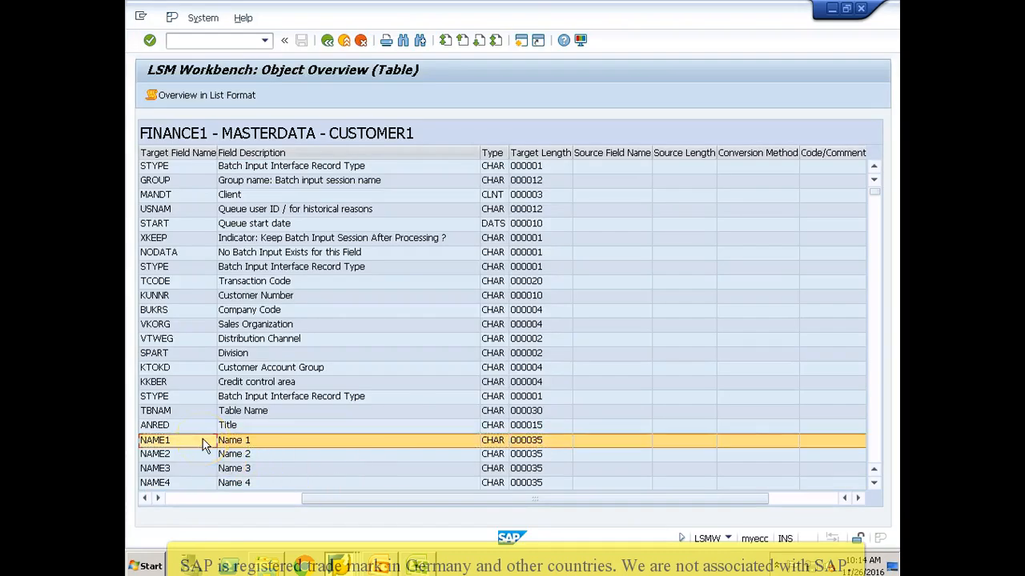
pyautogui.press('Left')
pyautogui.press('Left')
pyautogui.press('Right')
pyautogui.press('Right')
pyautogui.press('Right')
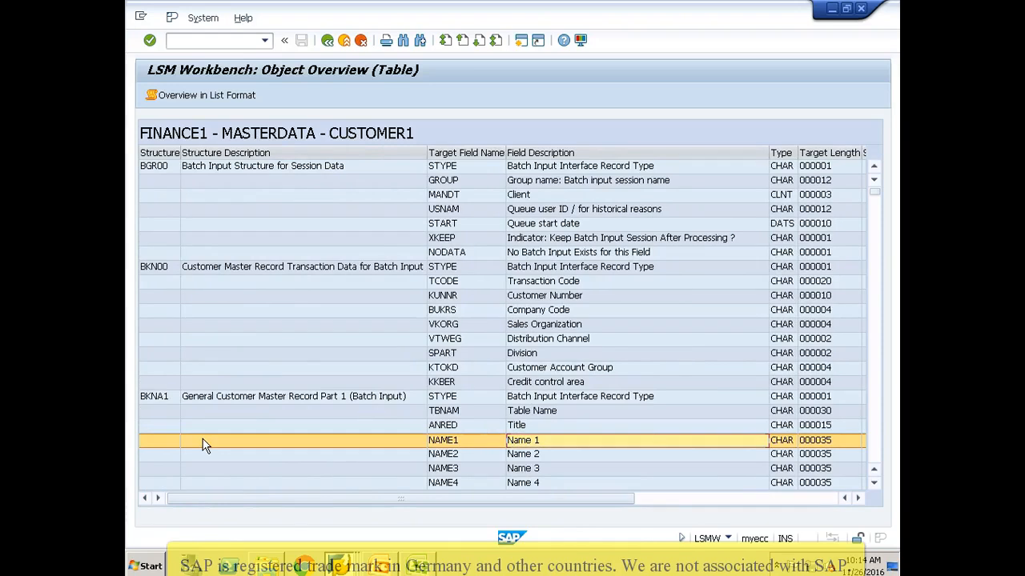
pyautogui.press('Left')
pyautogui.press('Down')
pyautogui.press('Down')
pyautogui.press('Down')
pyautogui.press('Down')
pyautogui.press('Down')
pyautogui.press('Down')
pyautogui.press('Down')
pyautogui.press('Down')
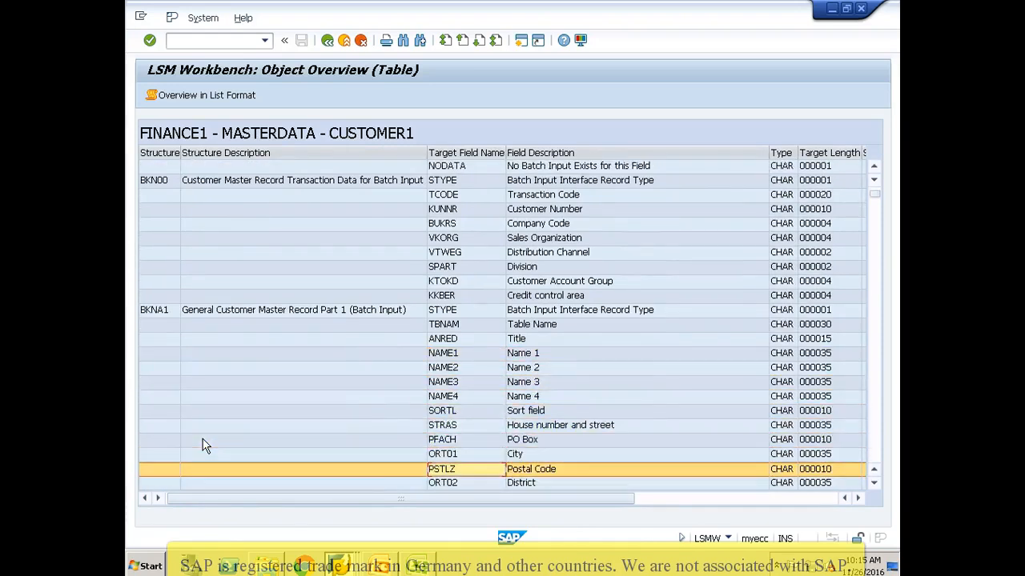
pyautogui.press('Down')
pyautogui.press('Up')
pyautogui.press('Up')
pyautogui.press('Up')
pyautogui.press('Up')
pyautogui.press('Up')
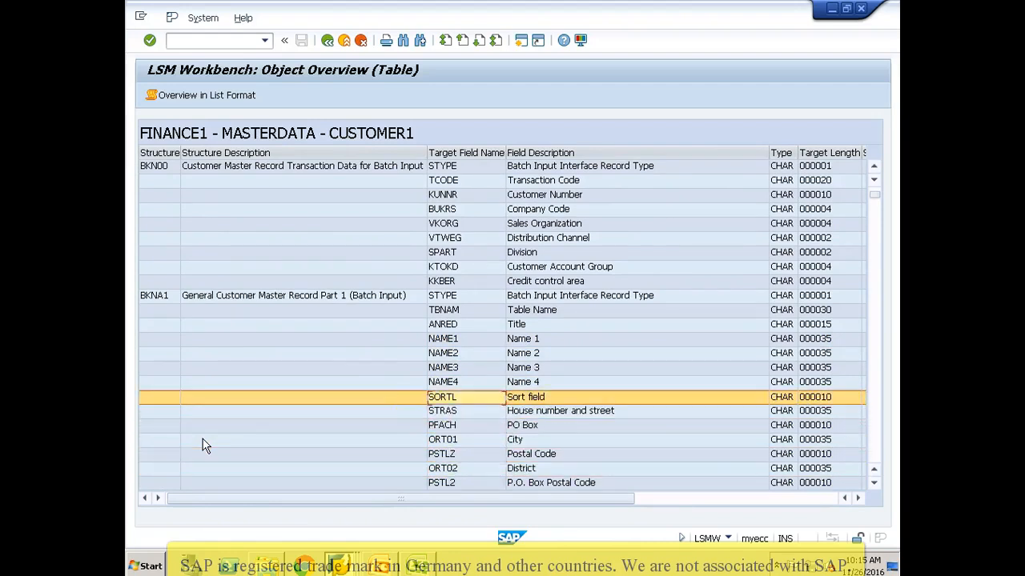
# Copy the BKNA1 fields SORTL through SPRAS with descriptions, types and lengths into the Excel field list, starting at row 10, column 2
pyautogui.click(443, 401)
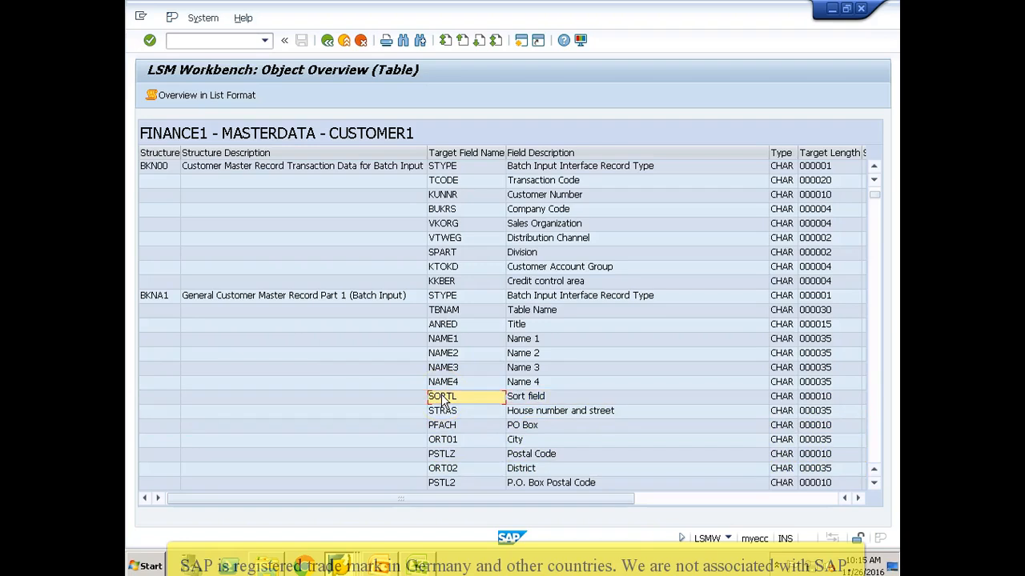
pyautogui.moveTo(442, 400); pyautogui.dragTo(556, 382)
pyautogui.moveTo(563, 304); pyautogui.dragTo(807, 255)
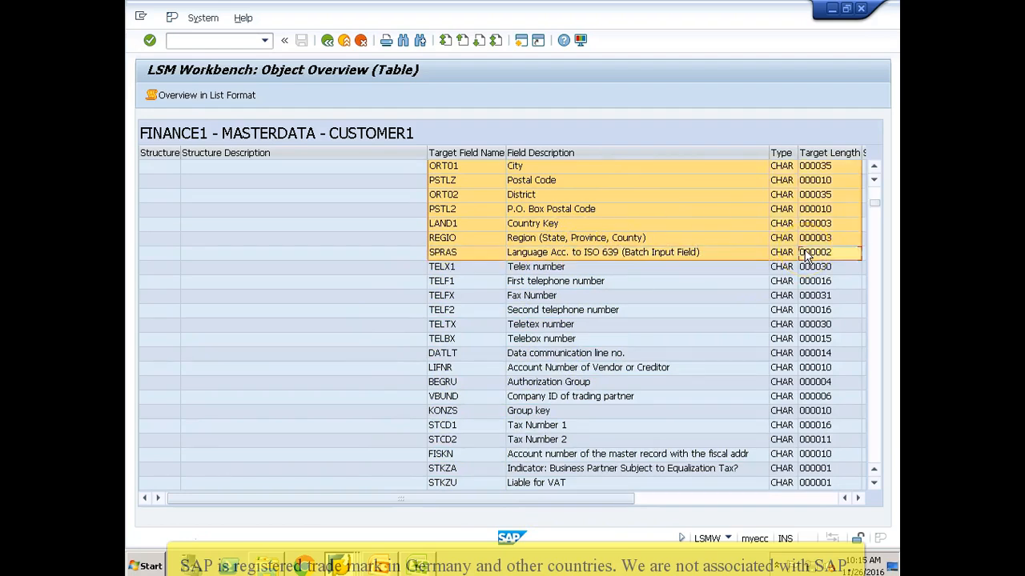
pyautogui.hotkey('ctrl', 'c')
pyautogui.hotkey('alt', 'Tab')
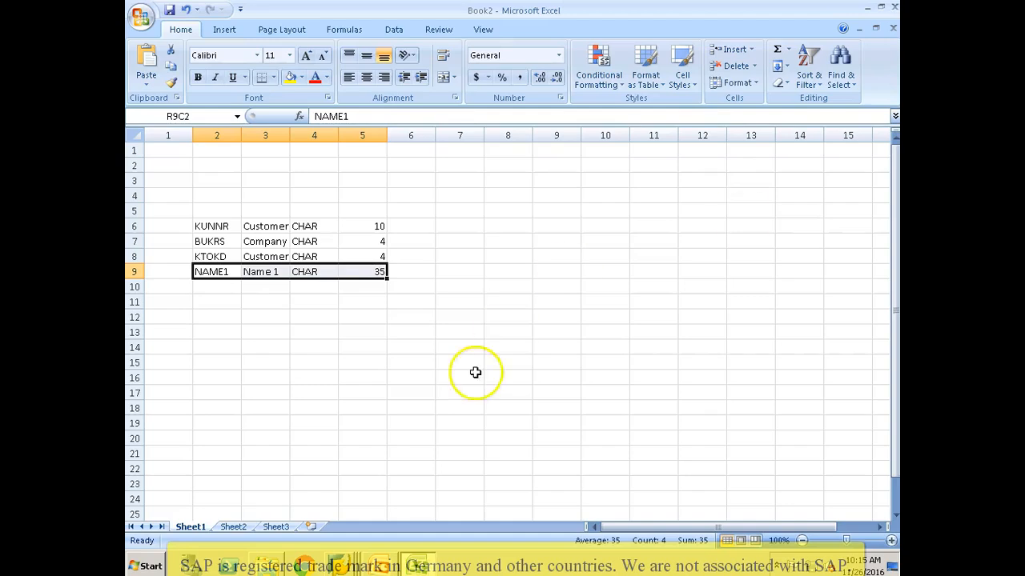
pyautogui.click(220, 286)
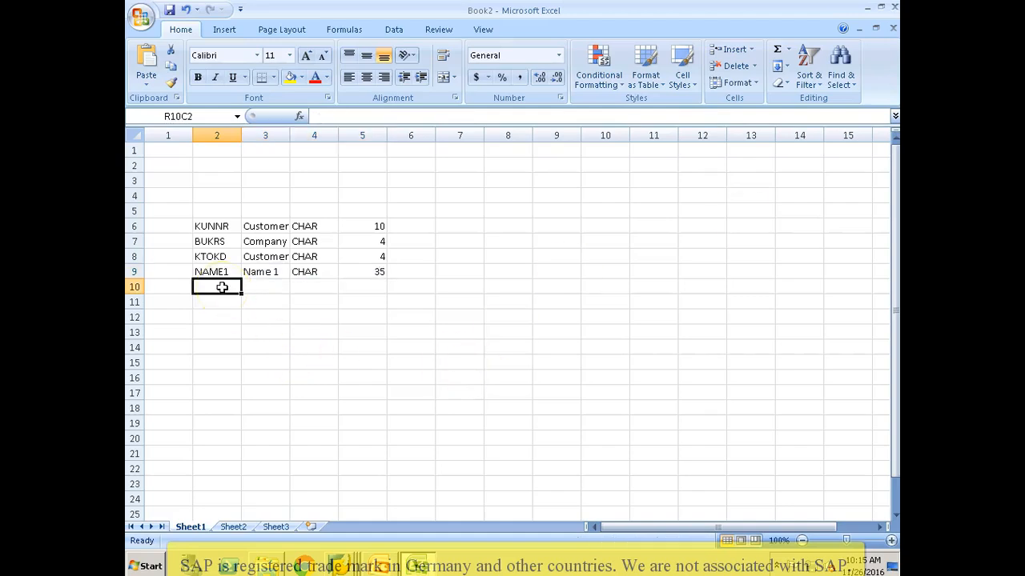
pyautogui.hotkey('ctrl', 'v')
# Delete the STRAS and PFACH rows from the Excel field list
pyautogui.click(208, 302)
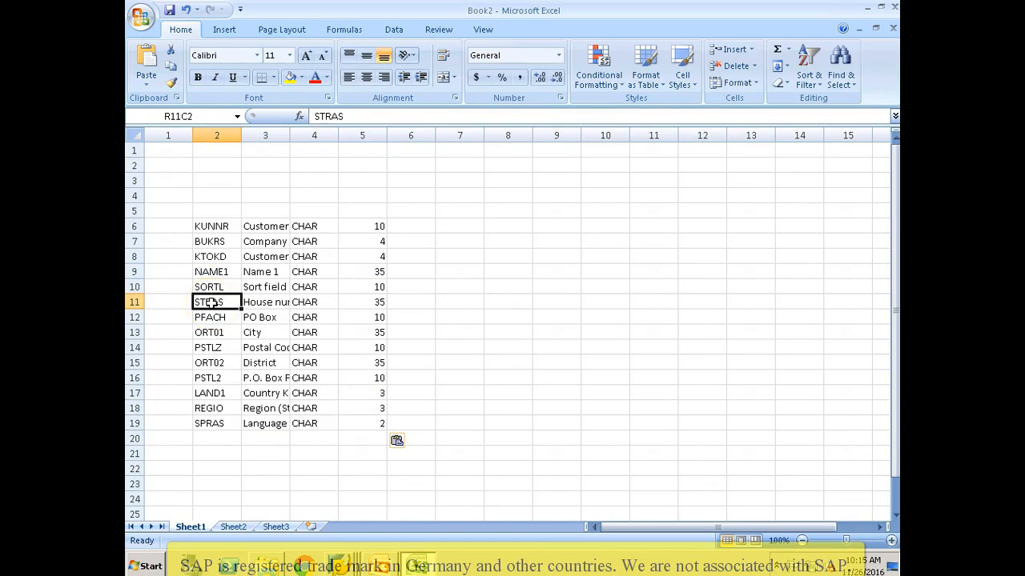
pyautogui.hotkey('shift', 'Down')
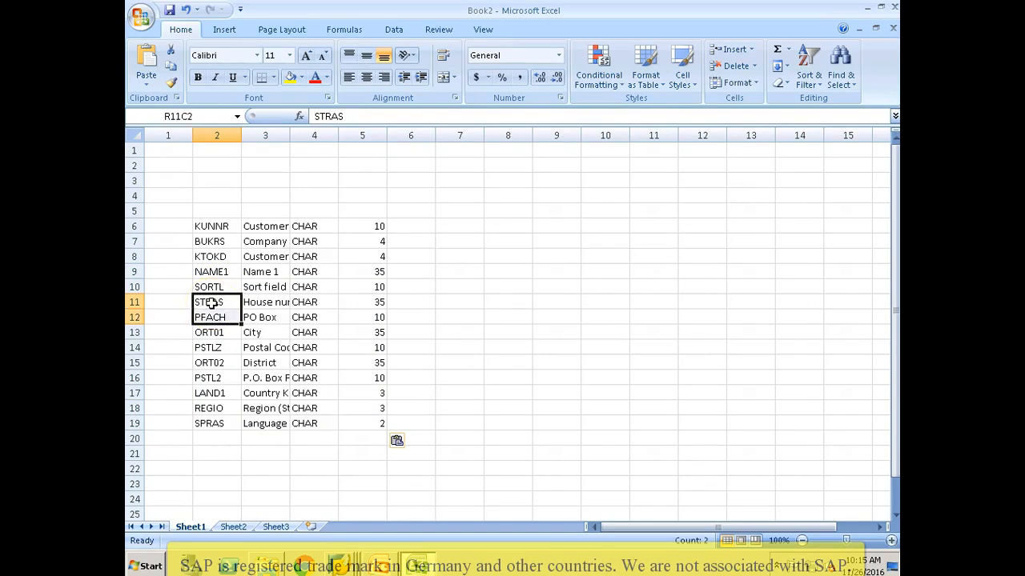
pyautogui.hotkey('shift', 'space')
pyautogui.hotkey('ctrl', '-')
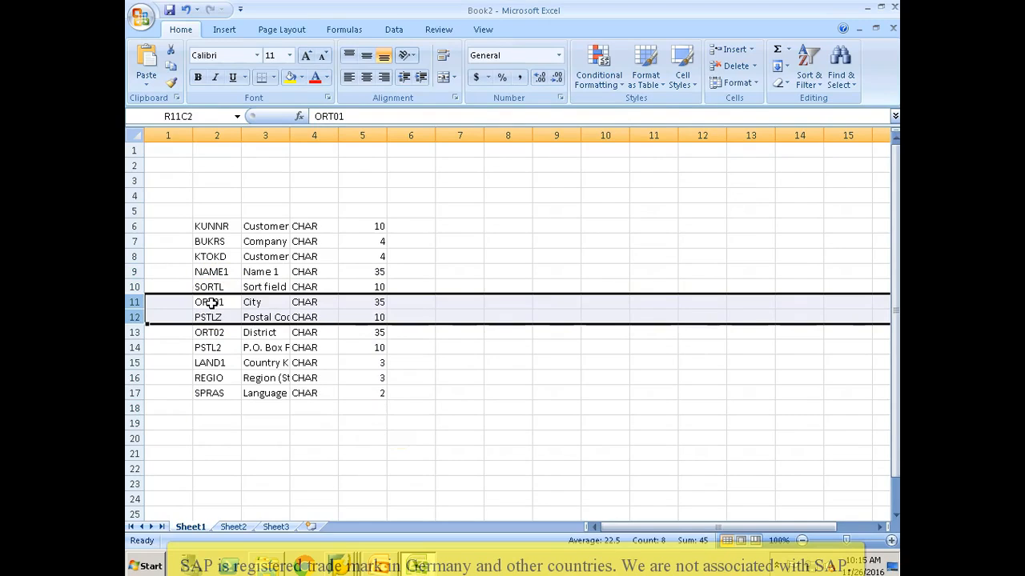
# Delete the ORT02 and PSTL2 rows from the field list and select the empty cell below SPRAS
pyautogui.press('Down')
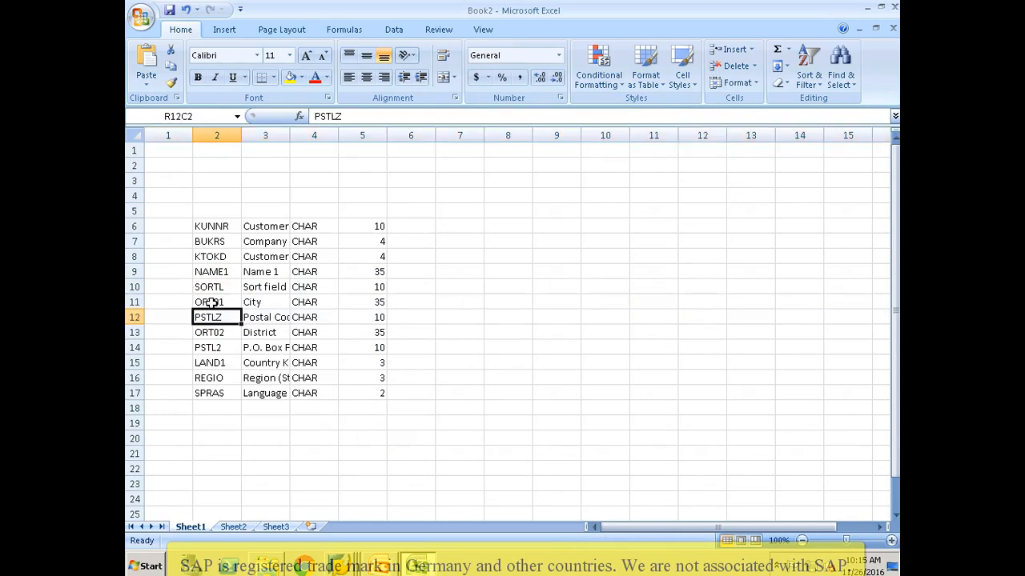
pyautogui.press('Down')
pyautogui.hotkey('shift', 'space')
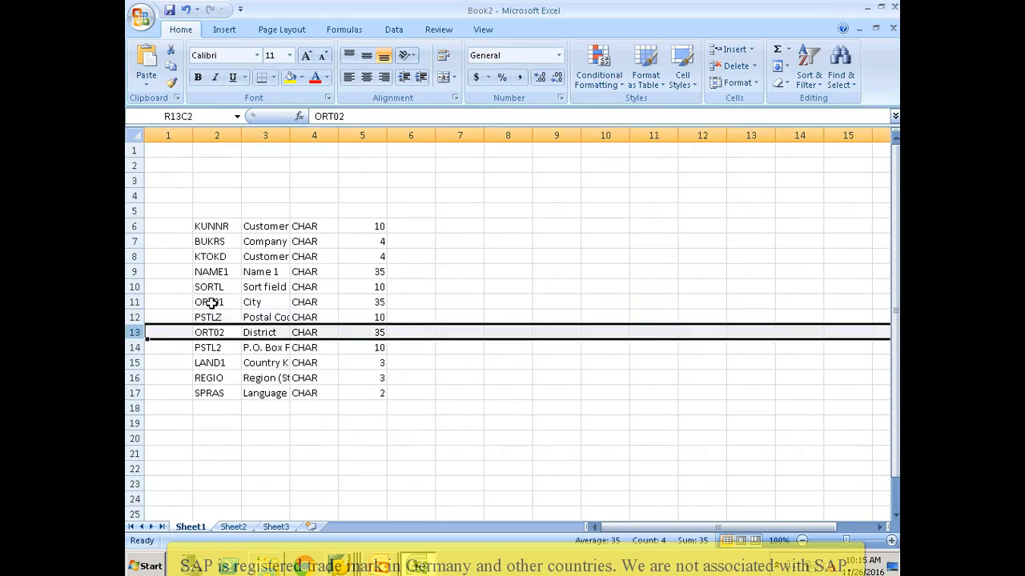
pyautogui.hotkey('ctrl', '-')
pyautogui.press('Down')
pyautogui.press('Up')
pyautogui.hotkey('shift', 'space')
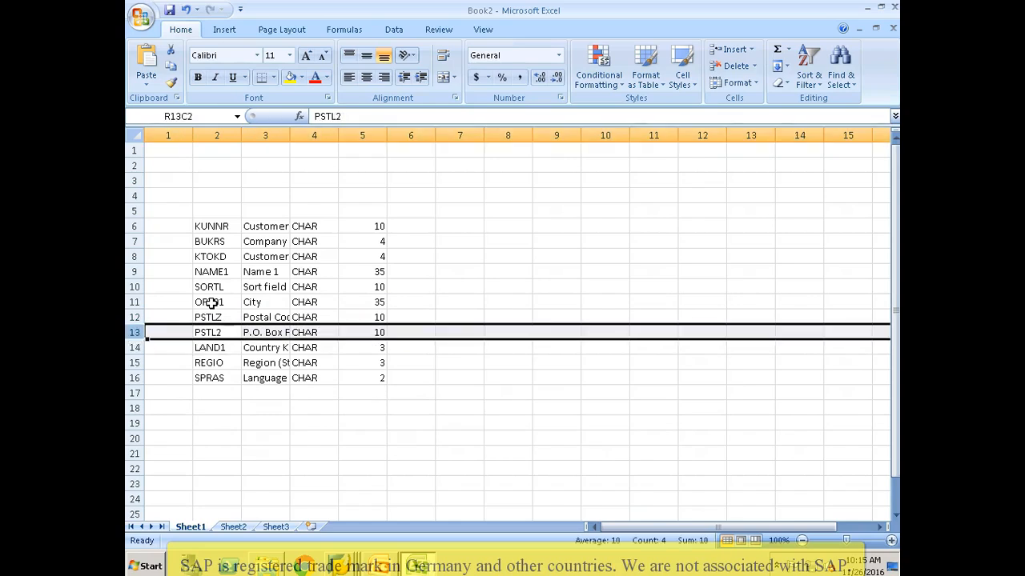
pyautogui.hotkey('ctrl', '-')
pyautogui.press('Down')
pyautogui.press('Down')
pyautogui.press('Down')
# Switch back to the SAP object overview and look through the remaining BKNA1 fields up to the company code structure BKNB1
pyautogui.hotkey('alt', 'Tab')
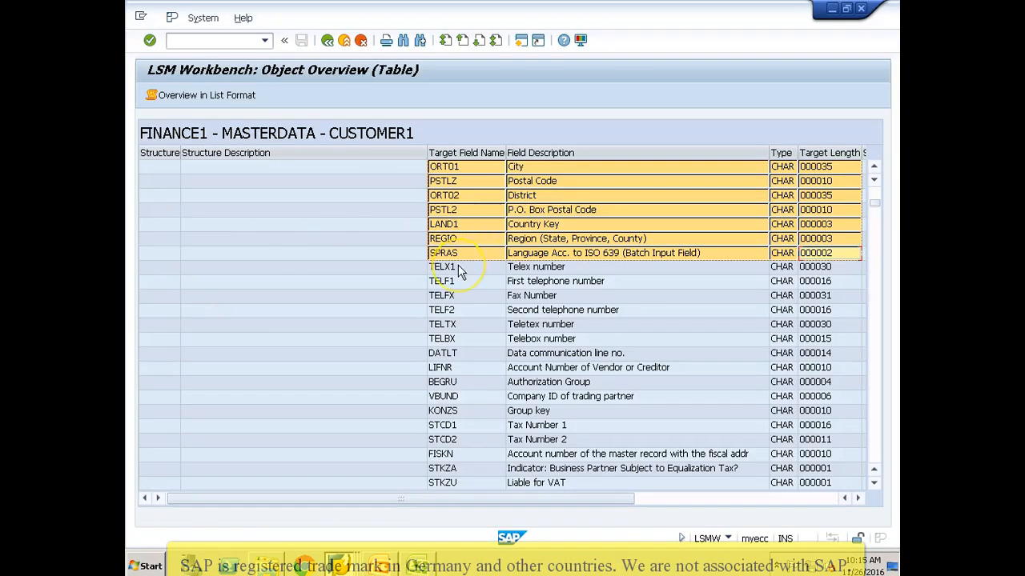
pyautogui.click(461, 273)
pyautogui.press('Up')
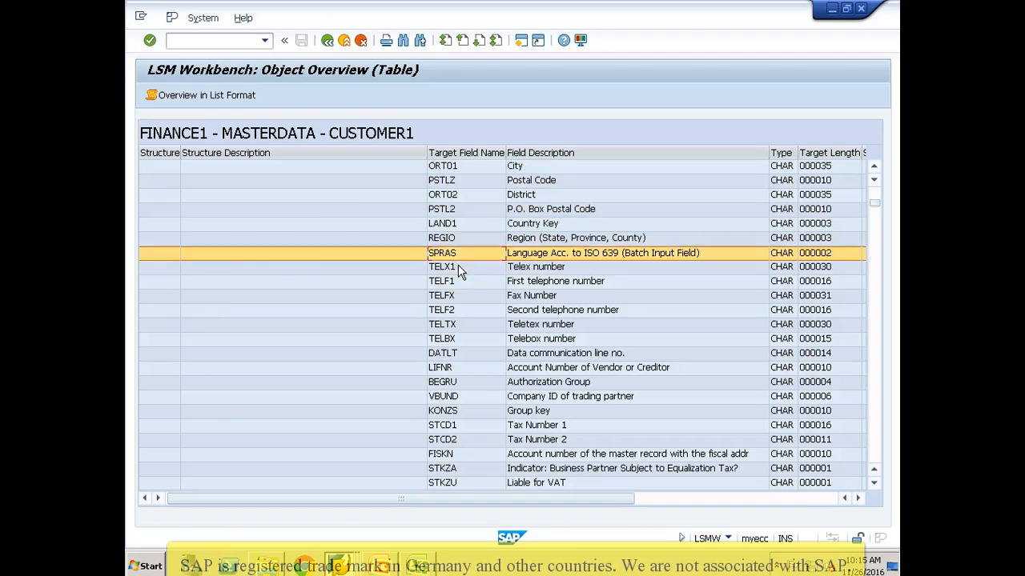
pyautogui.press('Up')
pyautogui.press('Up')
pyautogui.press('Up')
pyautogui.hotkey('ctrl', 'Home')
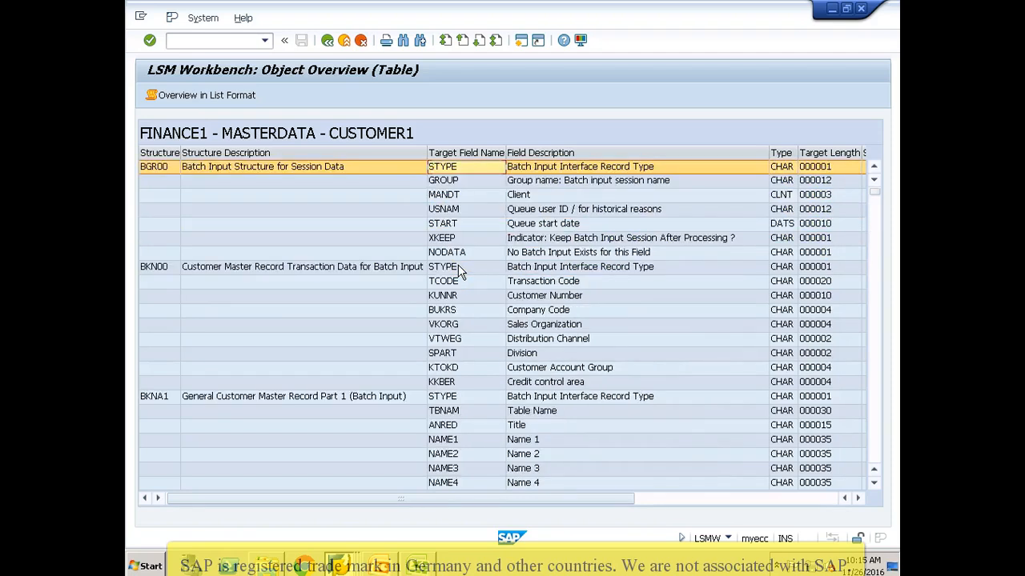
pyautogui.click(151, 404)
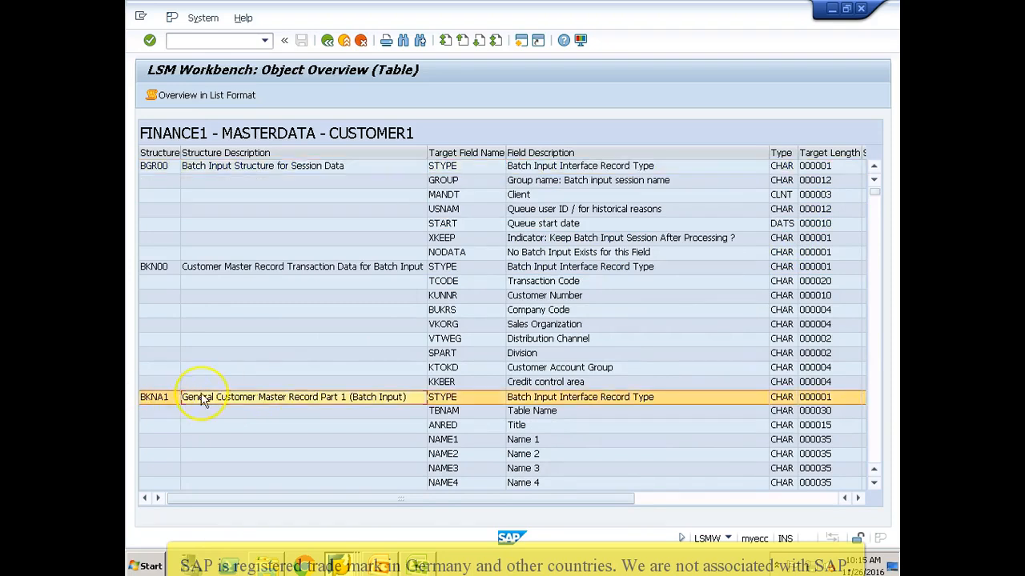
pyautogui.scroll(-5, 202, 400)
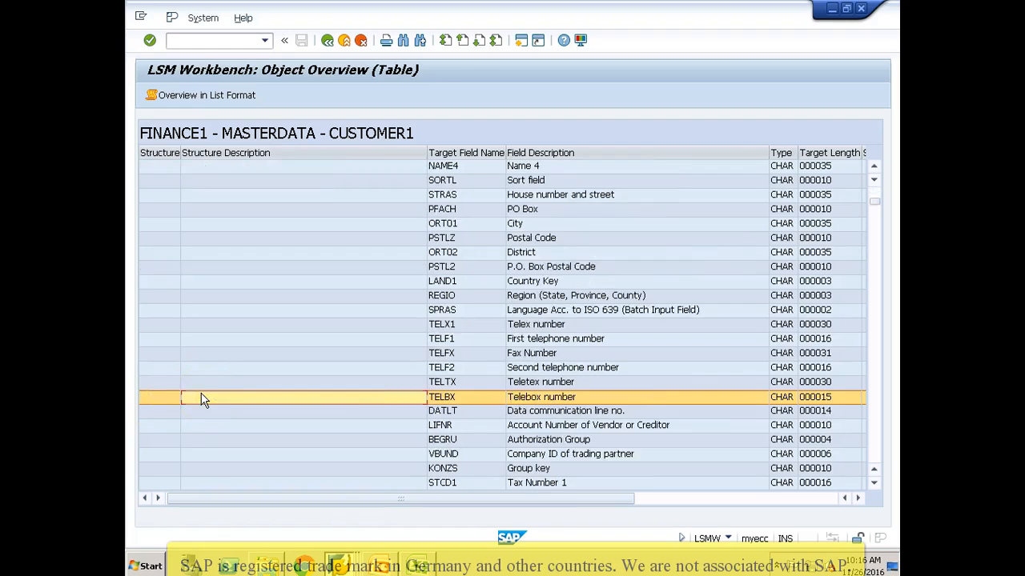
pyautogui.scroll(-5, 202, 400)
pyautogui.scroll(-10, 201, 401)
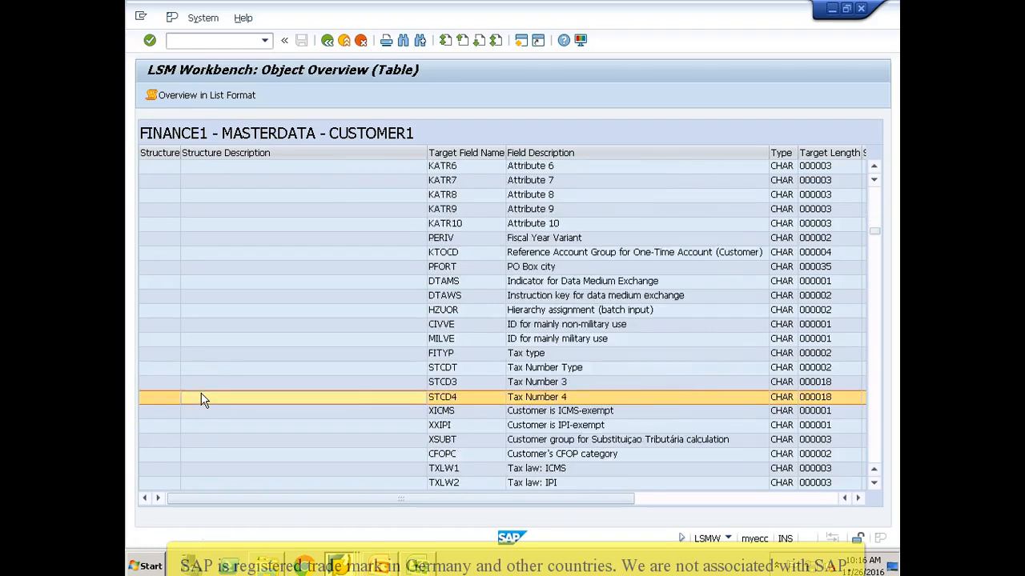
pyautogui.scroll(-5, 202, 400)
pyautogui.scroll(-5, 201, 400)
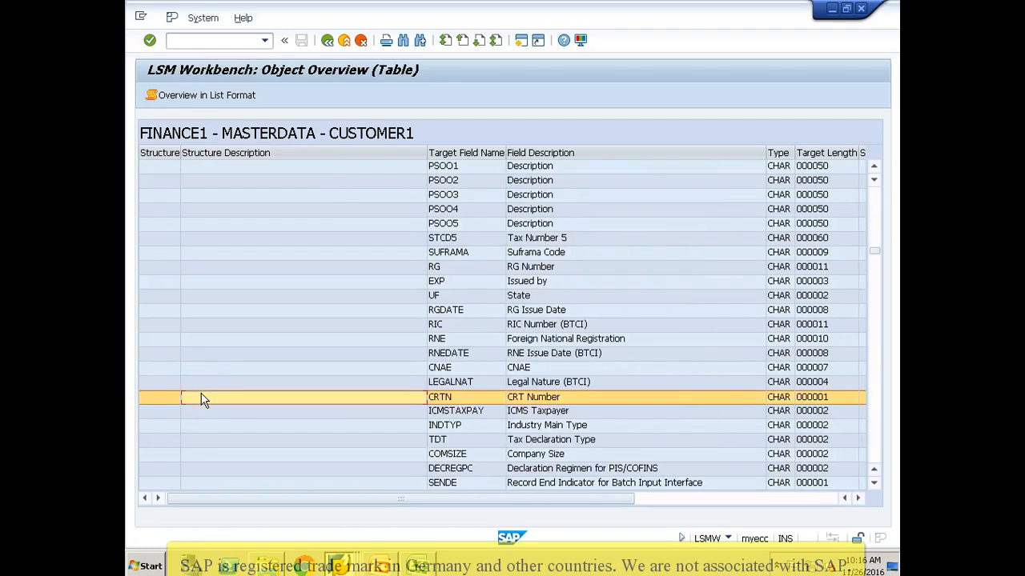
pyautogui.scroll(-5, 201, 400)
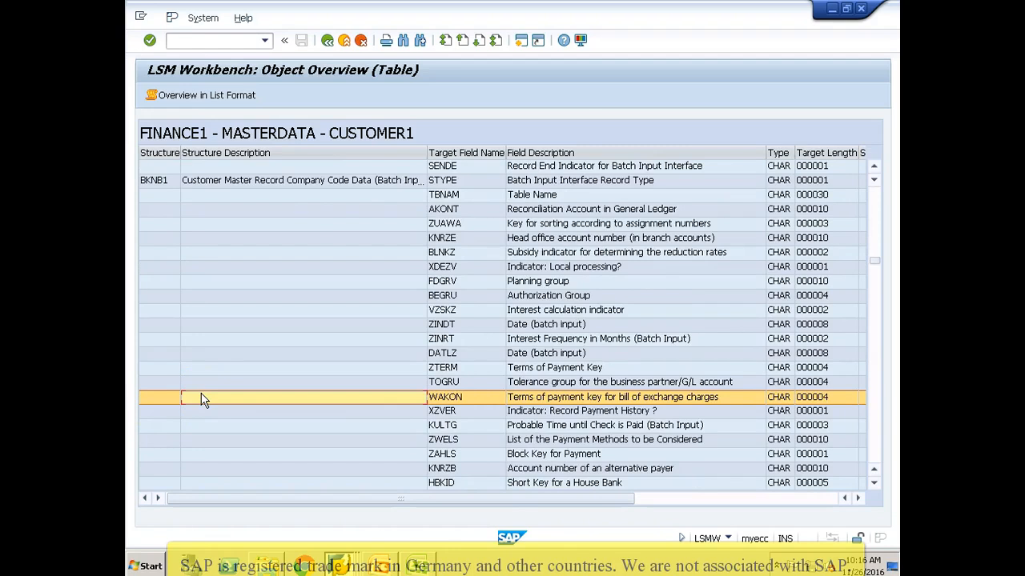
# Copy the BKNB1 fields AKONT through ZWELS with descriptions, types and lengths into the Excel field list, starting at row 16, column 2
pyautogui.click(444, 212)
pyautogui.click(446, 213)
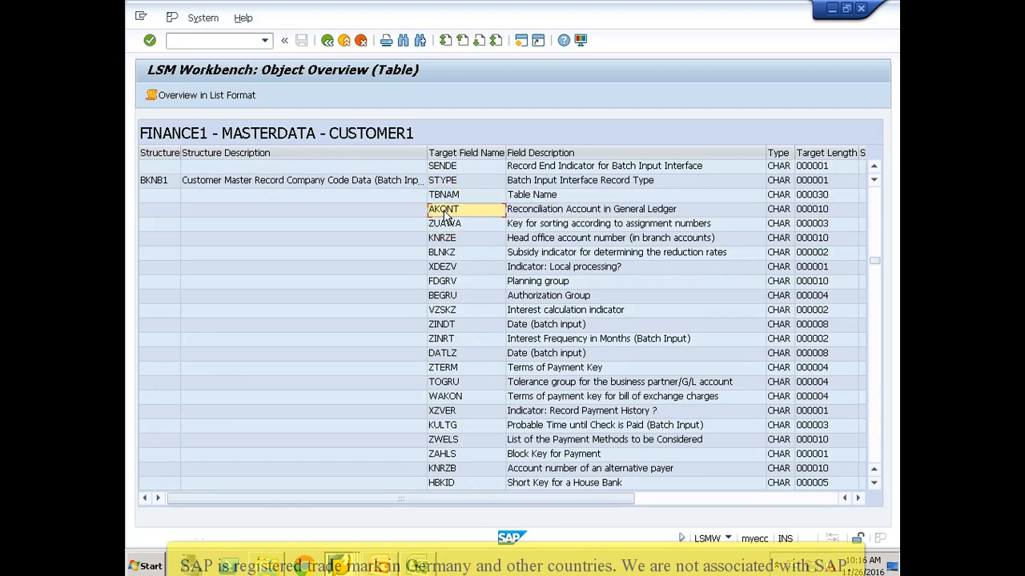
pyautogui.moveTo(446, 213); pyautogui.dragTo(633, 442)
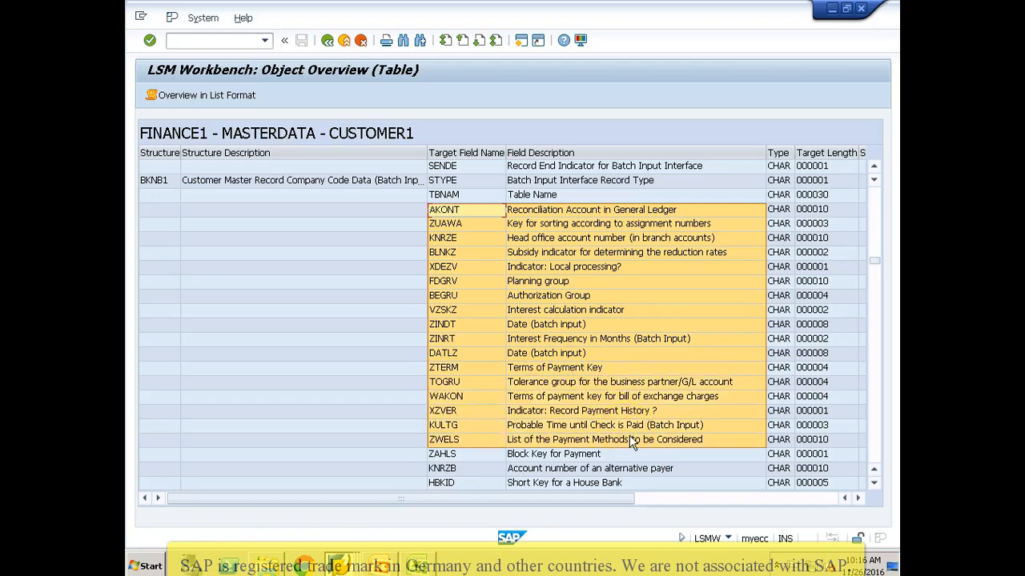
pyautogui.moveTo(633, 443); pyautogui.dragTo(823, 438)
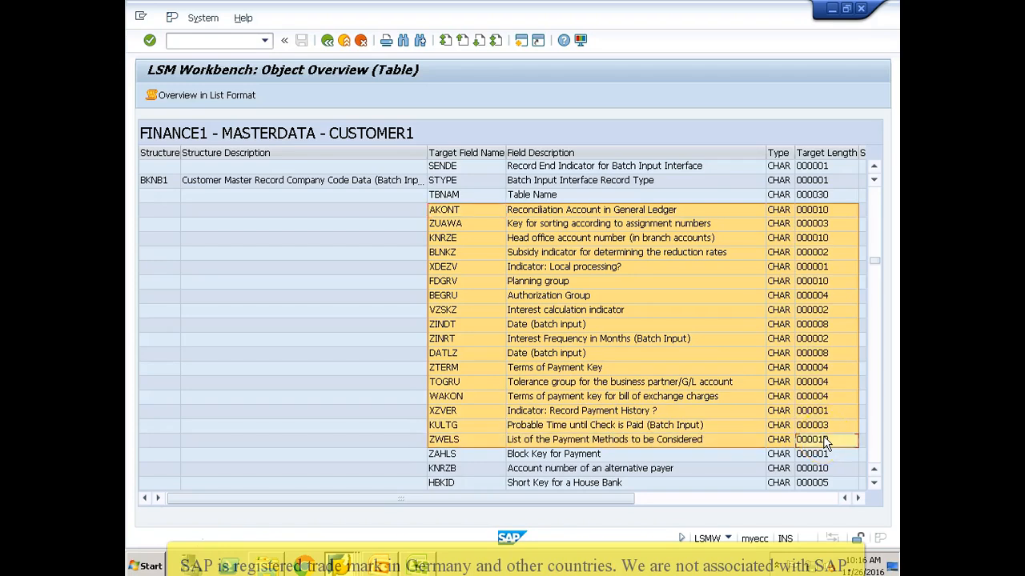
pyautogui.hotkey('alt', 'Tab')
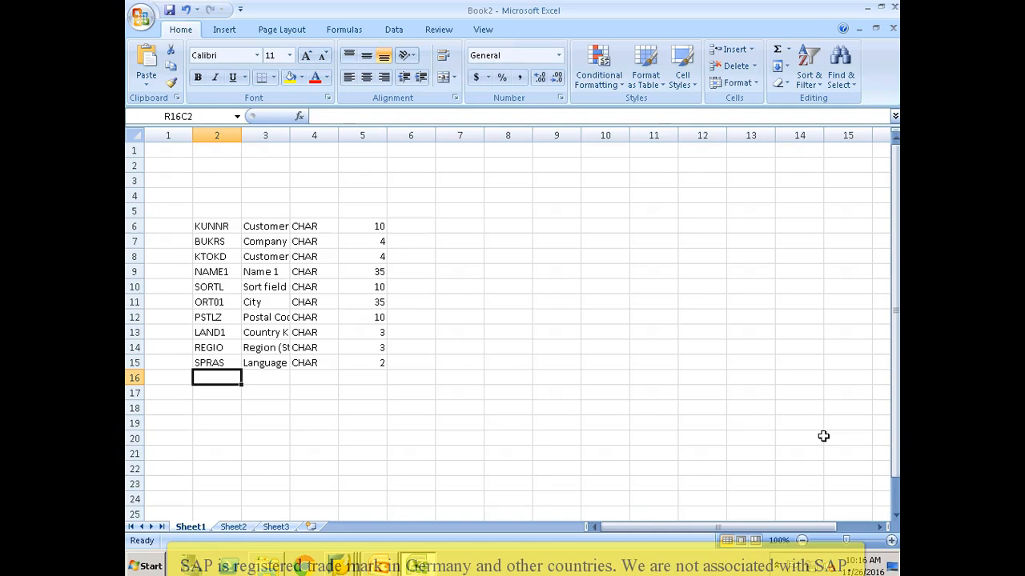
pyautogui.hotkey('ctrl', 'v')
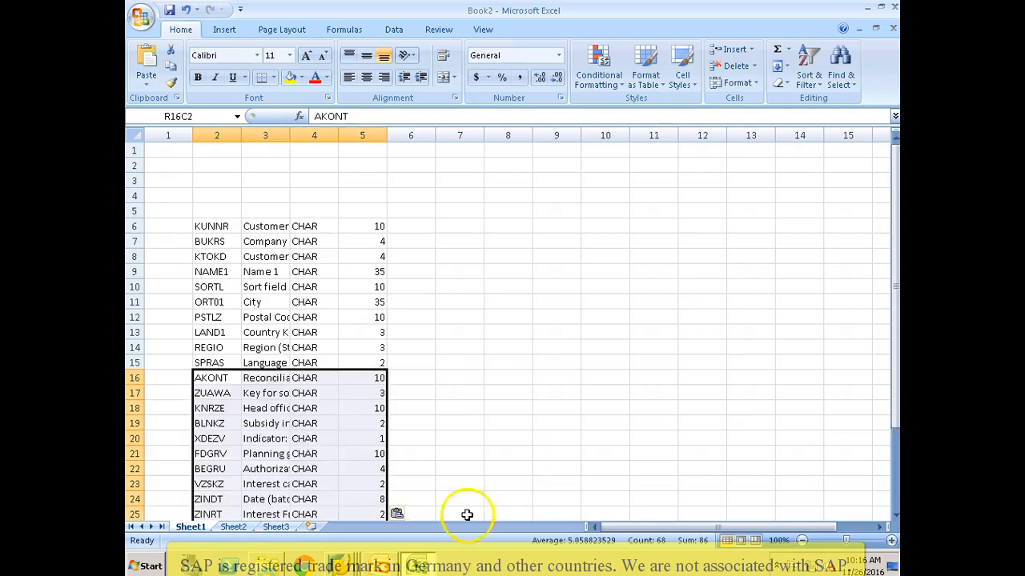
# Delete the ZUAWA, KNRZE and BLNKZ rows from the Excel field list
pyautogui.click(221, 393)
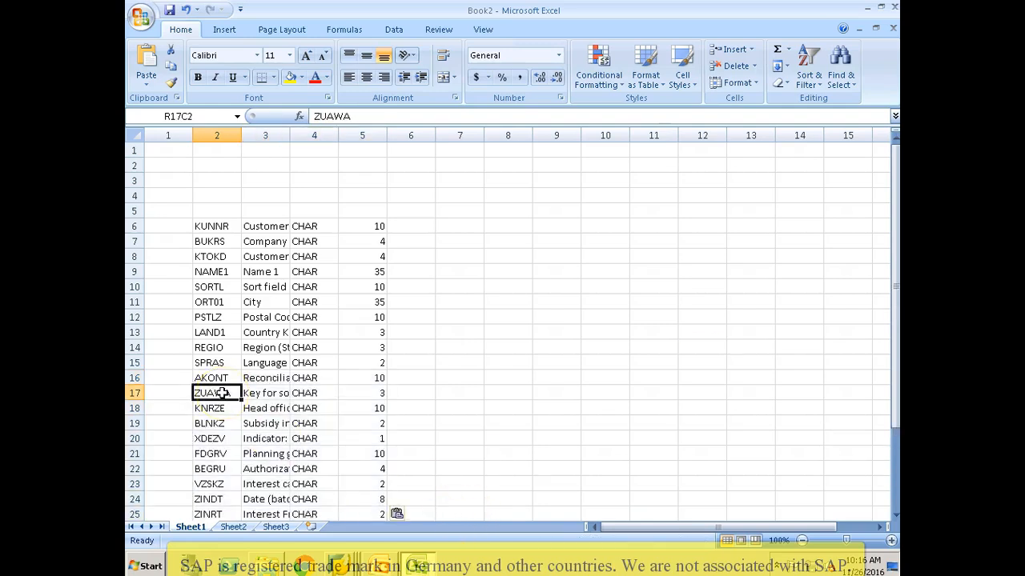
pyautogui.press('Right')
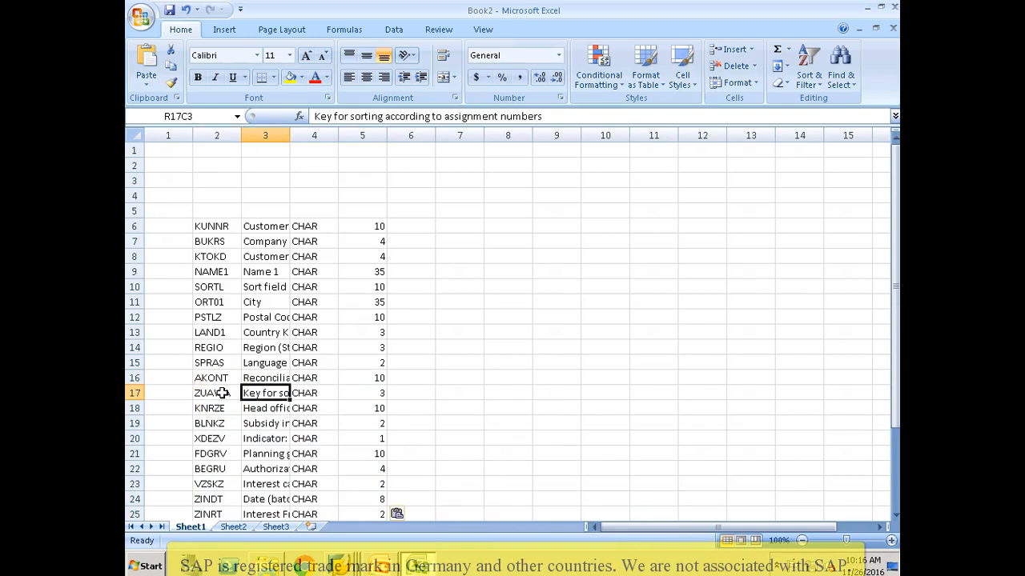
pyautogui.hotkey('shift', 'Down')
pyautogui.hotkey('shift', 'Down')
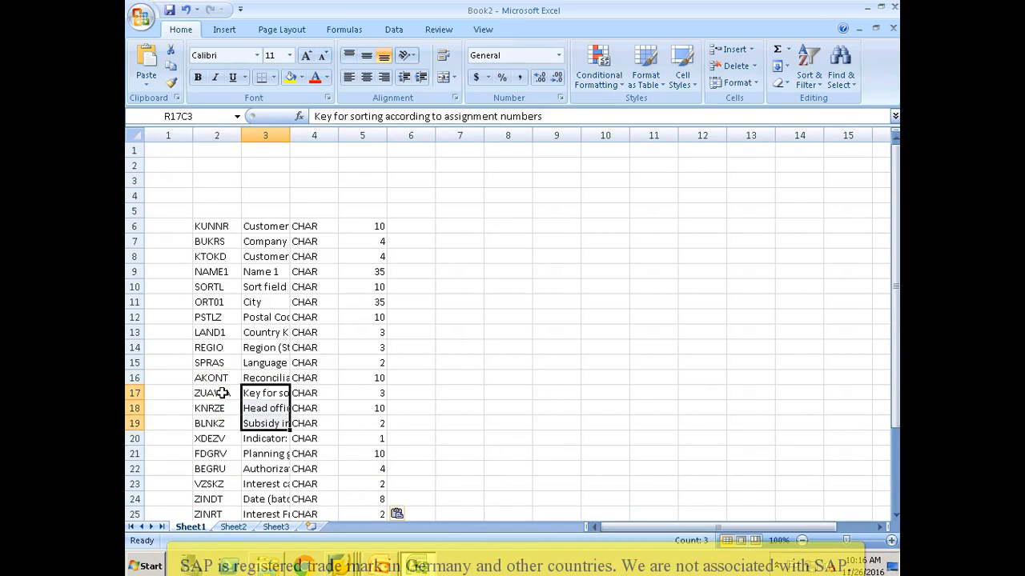
pyautogui.hotkey('shift', 'space')
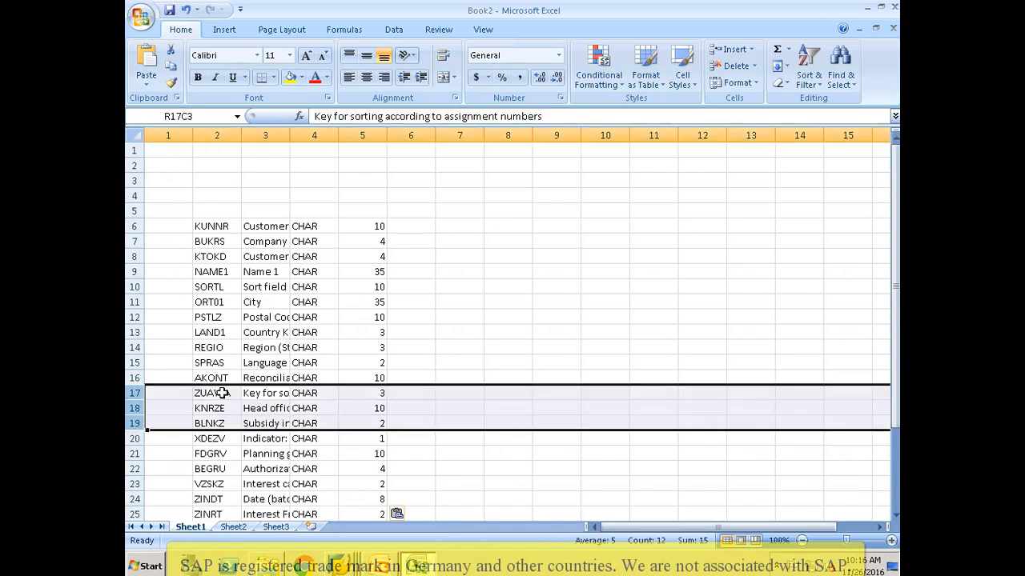
pyautogui.hotkey('ctrl', '-')
pyautogui.press('Down')
pyautogui.press('Up')
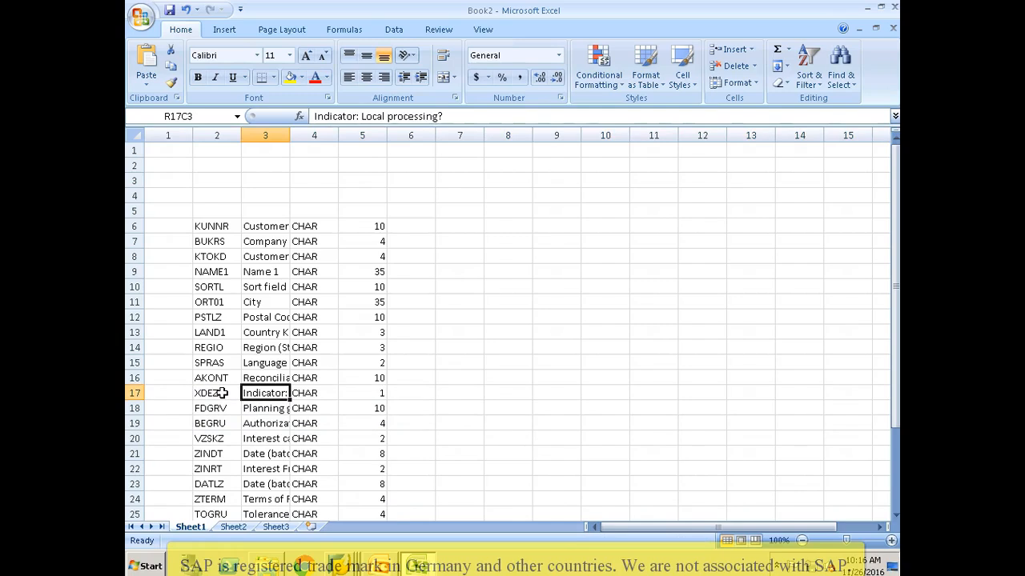
# Review the BKNB1 field descriptions and delete the rows XDEZV through DATLZ from the field list
pyautogui.press('Down')
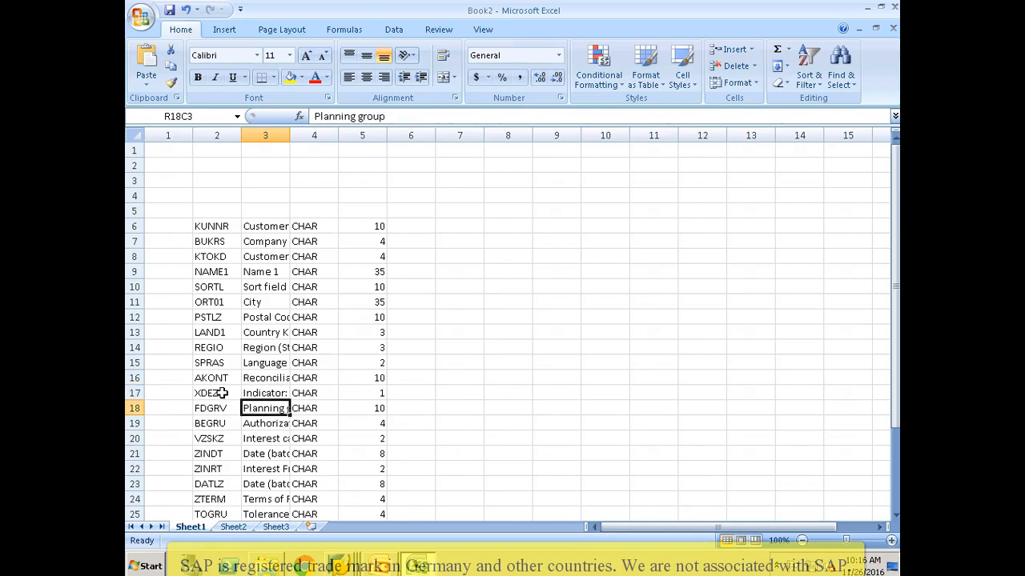
pyautogui.press('Down')
pyautogui.press('Down')
pyautogui.press('Down')
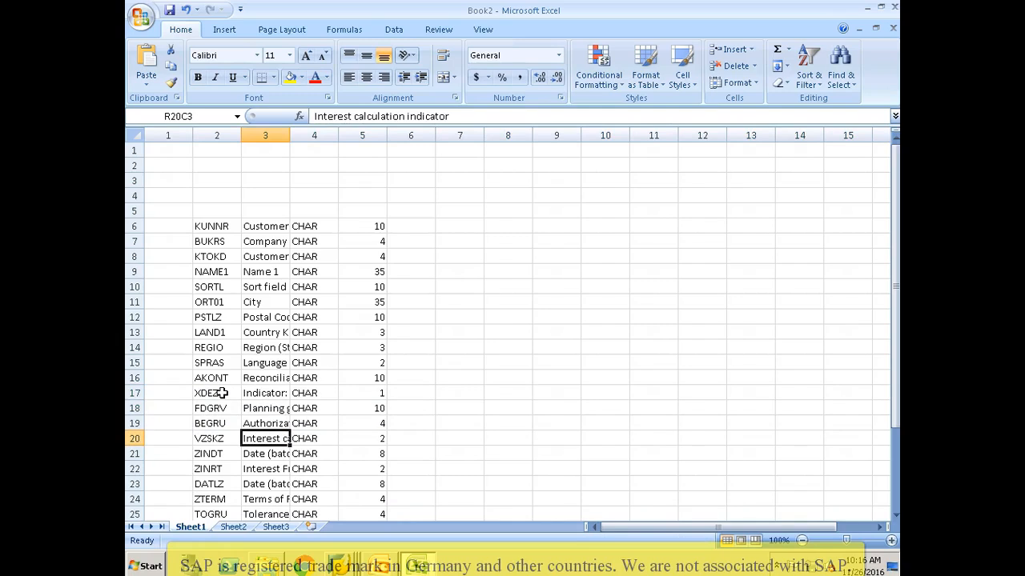
pyautogui.press('Down')
pyautogui.press('Down')
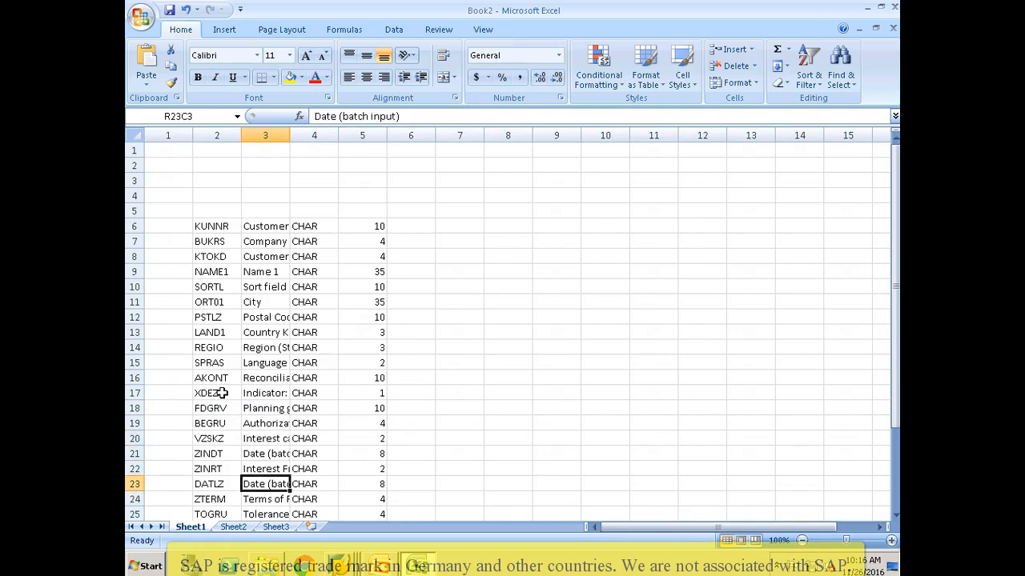
pyautogui.press('Down')
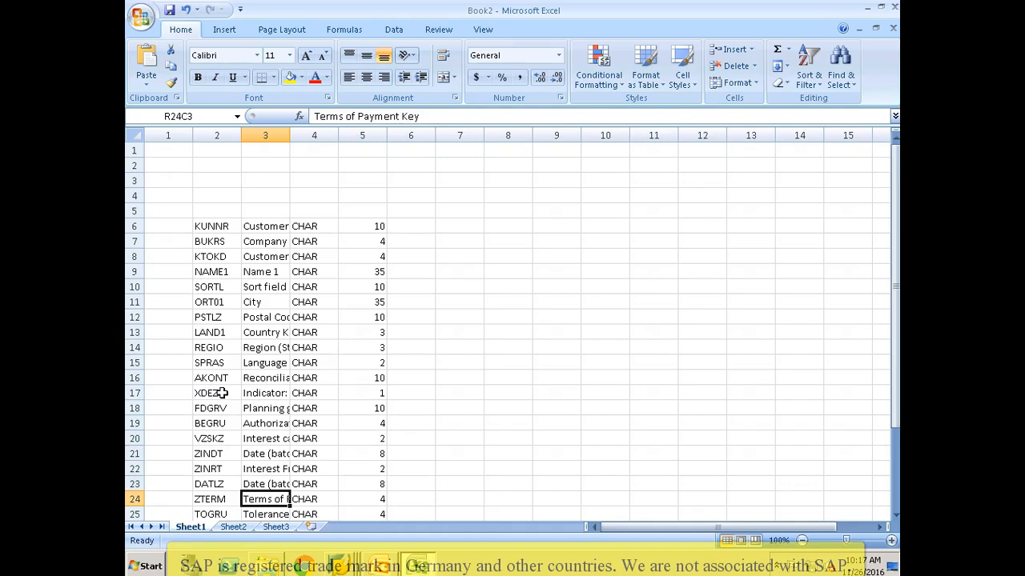
pyautogui.press('Up')
pyautogui.hotkey('shift', 'Up')
pyautogui.hotkey('shift', 'Up')
pyautogui.hotkey('shift', 'Up')
pyautogui.hotkey('shift', 'Up')
pyautogui.hotkey('shift', 'Up')
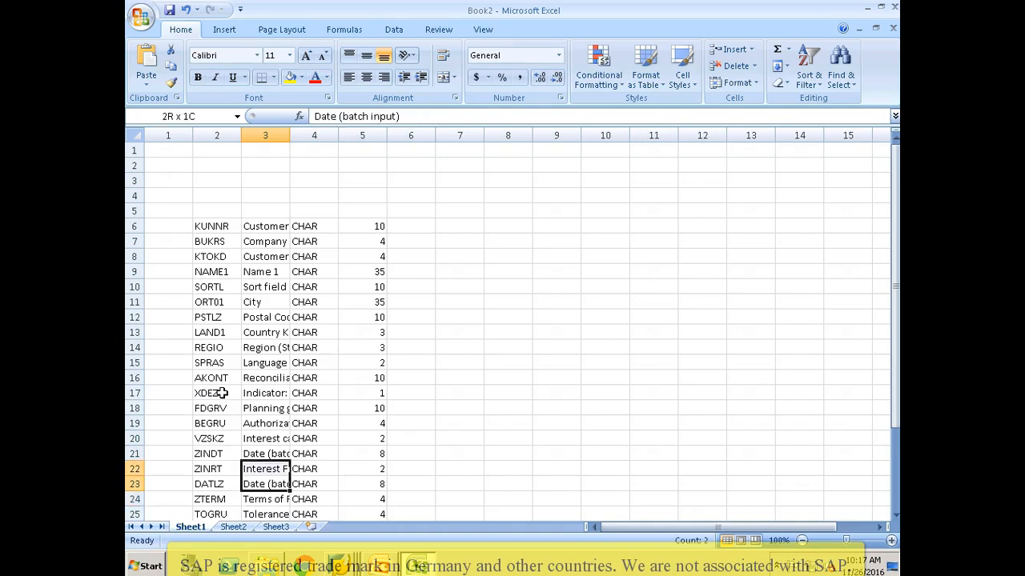
pyautogui.hotkey('shift', 'Up')
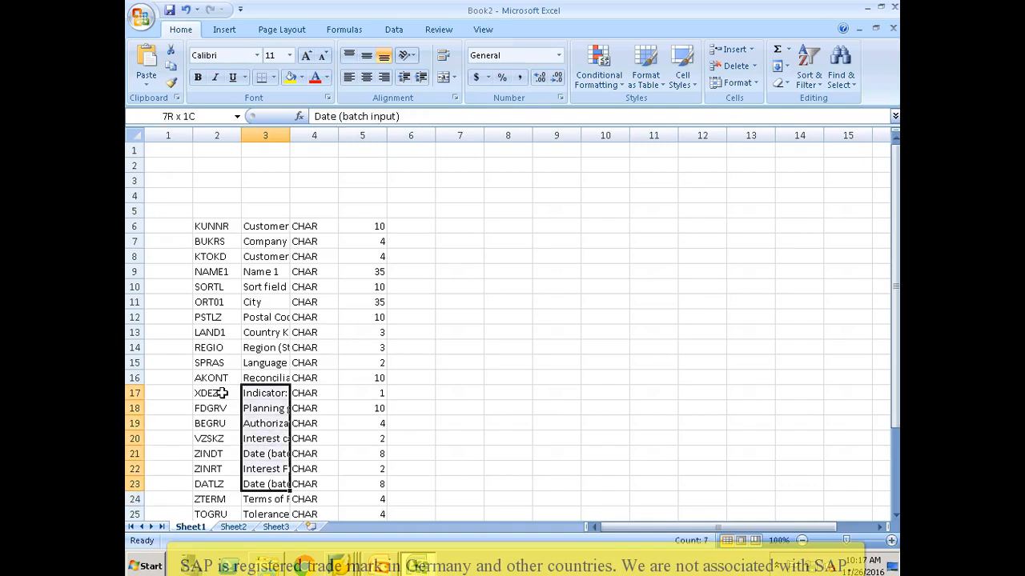
pyautogui.hotkey('shift', 'space')
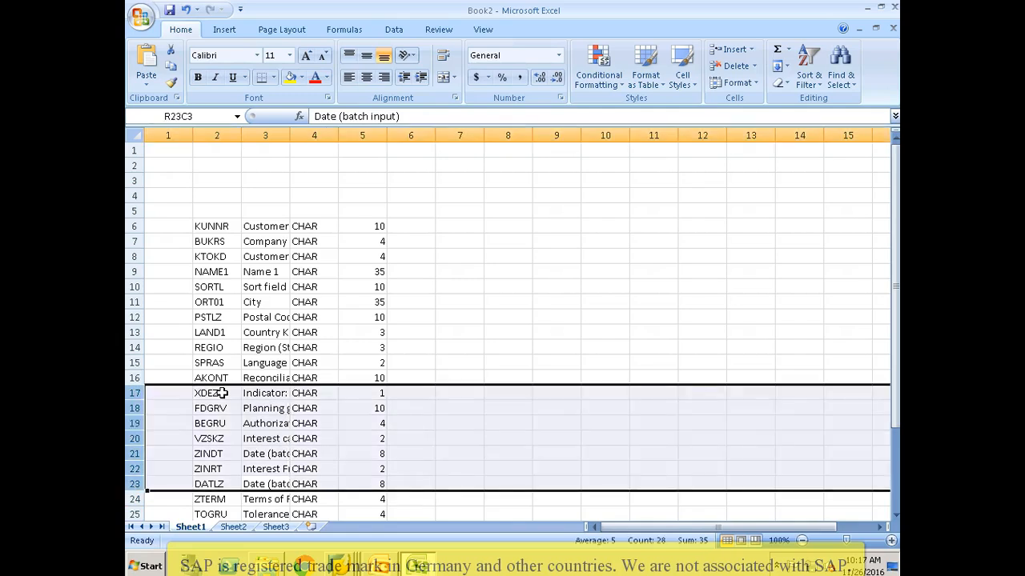
pyautogui.hotkey('ctrl', '-')
# Check the remaining field descriptions below AKONT and delete the TOGRU and WAKON rows
pyautogui.press('Down')
pyautogui.press('Up')
pyautogui.press('Up')
pyautogui.press('Up')
pyautogui.press('Up')
pyautogui.press('Up')
pyautogui.press('Up')
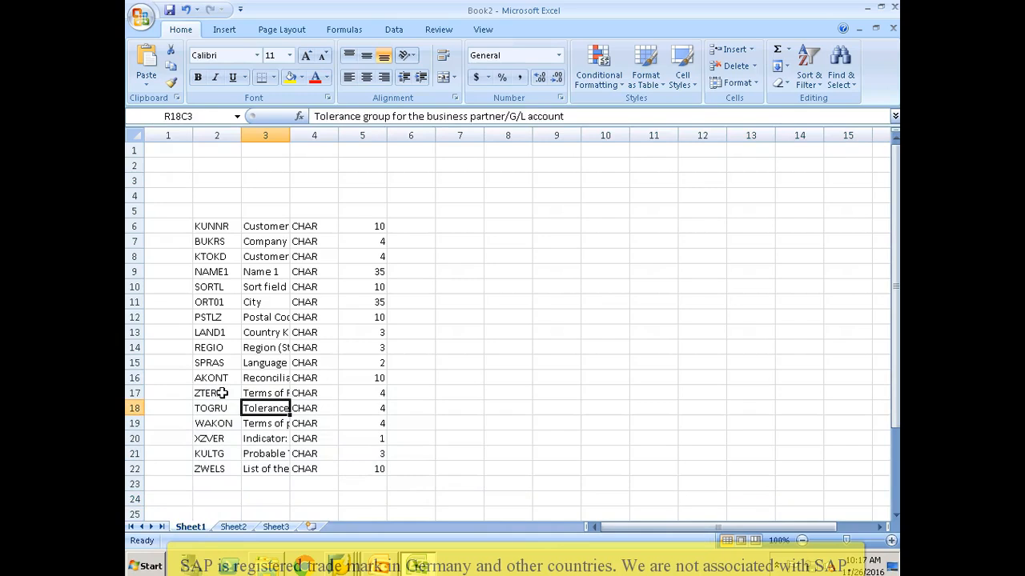
pyautogui.press('Up')
pyautogui.press('Down')
pyautogui.press('Down')
pyautogui.press('Down')
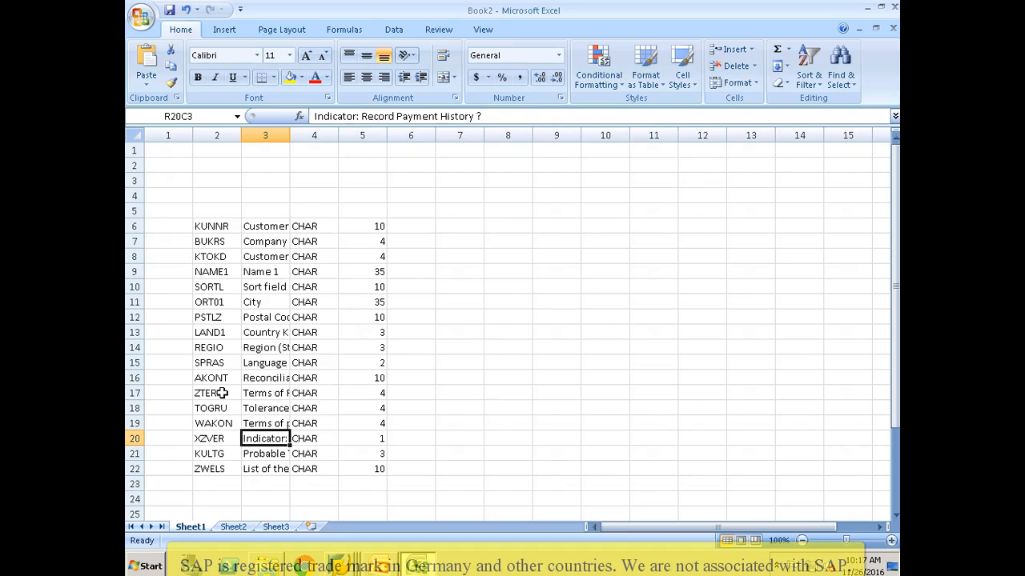
pyautogui.press('Up')
pyautogui.hotkey('shift', 'Up')
pyautogui.hotkey('shift', 'space')
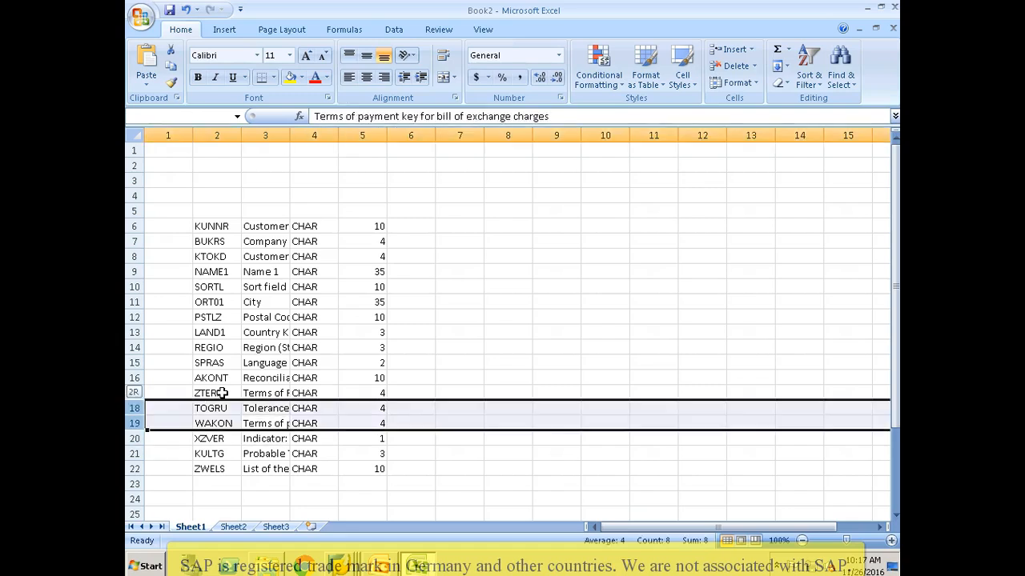
pyautogui.hotkey('ctrl', '-')
# Delete the KULTG row from the field list
pyautogui.press('Down')
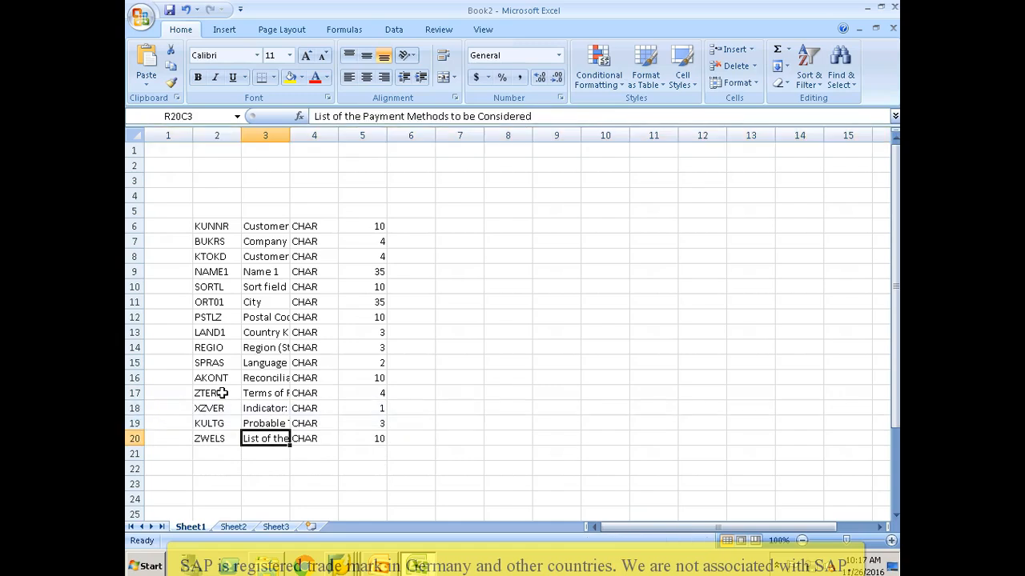
pyautogui.press('Up')
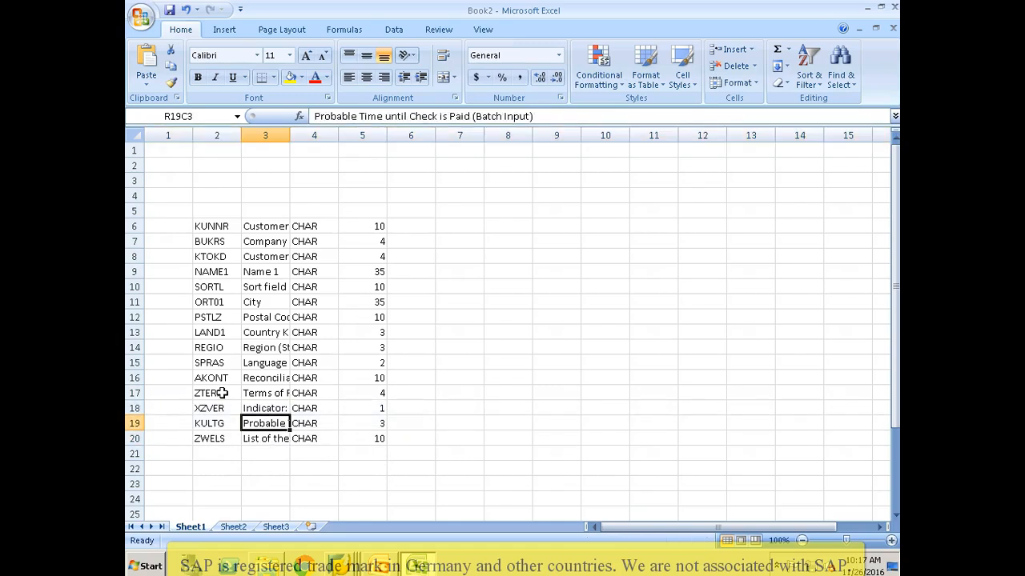
pyautogui.hotkey('shift', 'space')
pyautogui.hotkey('ctrl', '-')
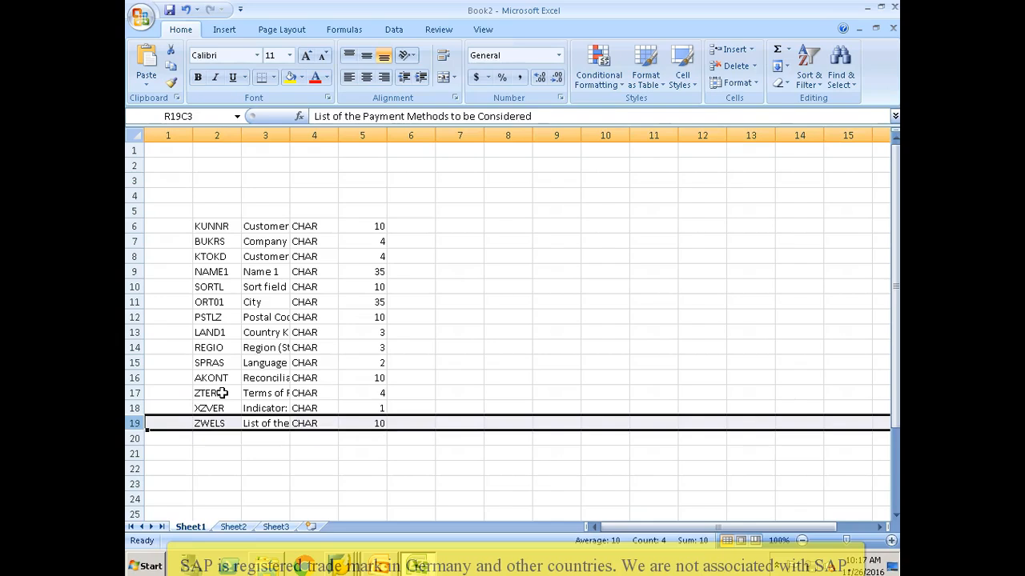
# Change the field type of KUNNR in the first row of the list to C
pyautogui.press('Down')
pyautogui.press('Up')
pyautogui.press('Up')
pyautogui.press('Up')
pyautogui.press('Up')
pyautogui.press('Up')
pyautogui.press('Up')
pyautogui.press('Up')
pyautogui.press('Up')
pyautogui.press('Up')
pyautogui.press('Up')
pyautogui.press('Up')
pyautogui.press('Up')
pyautogui.press('Up')
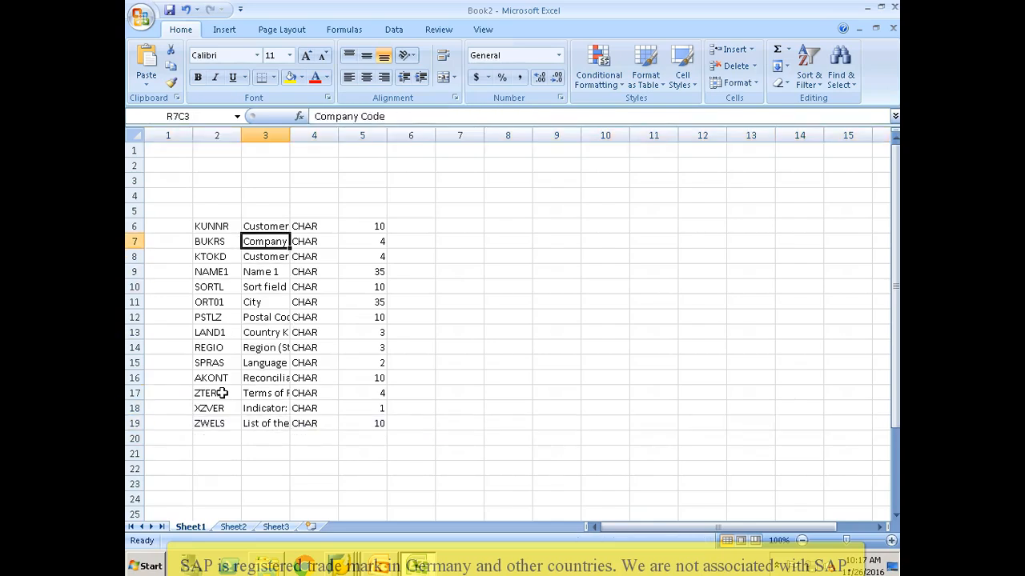
pyautogui.press('Up')
pyautogui.press('Right')
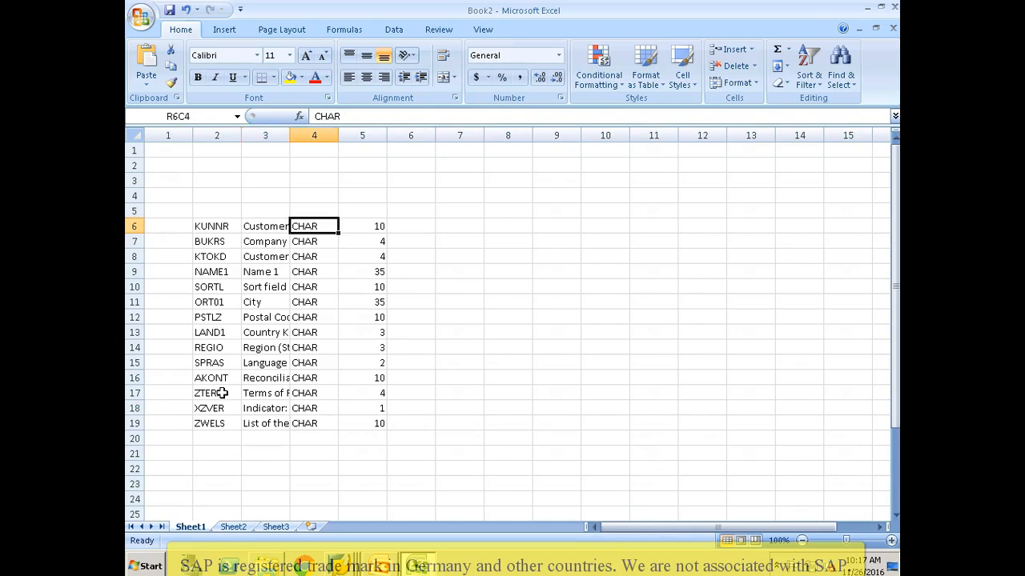
pyautogui.write('C')
pyautogui.press('BackSpace')
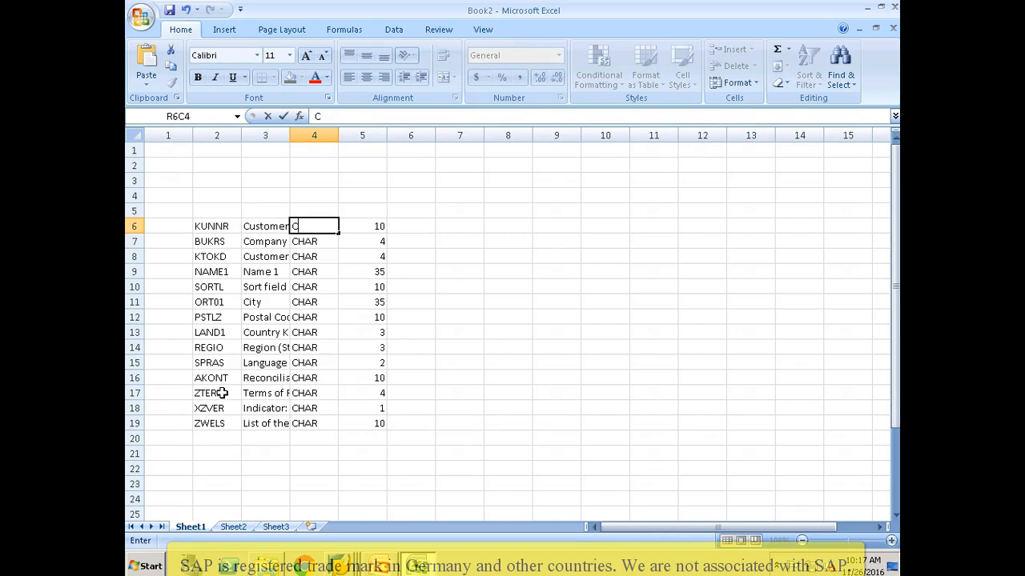
pyautogui.press('Return')
pyautogui.press('Up')
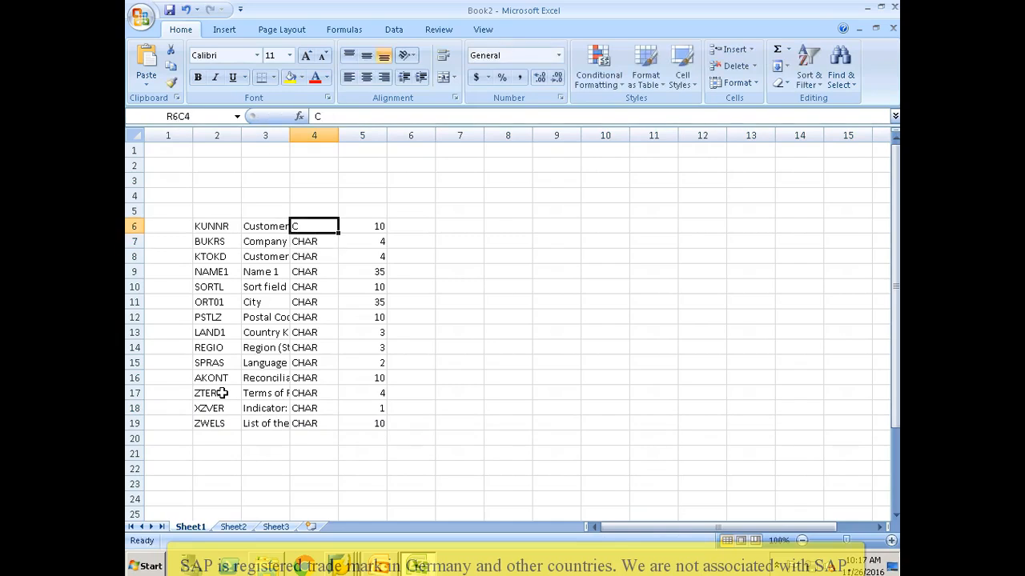
# Copy the type C from the KUNNR row to all fields down to ZWELS, replacing CHAR
pyautogui.hotkey('ctrl', 'c')
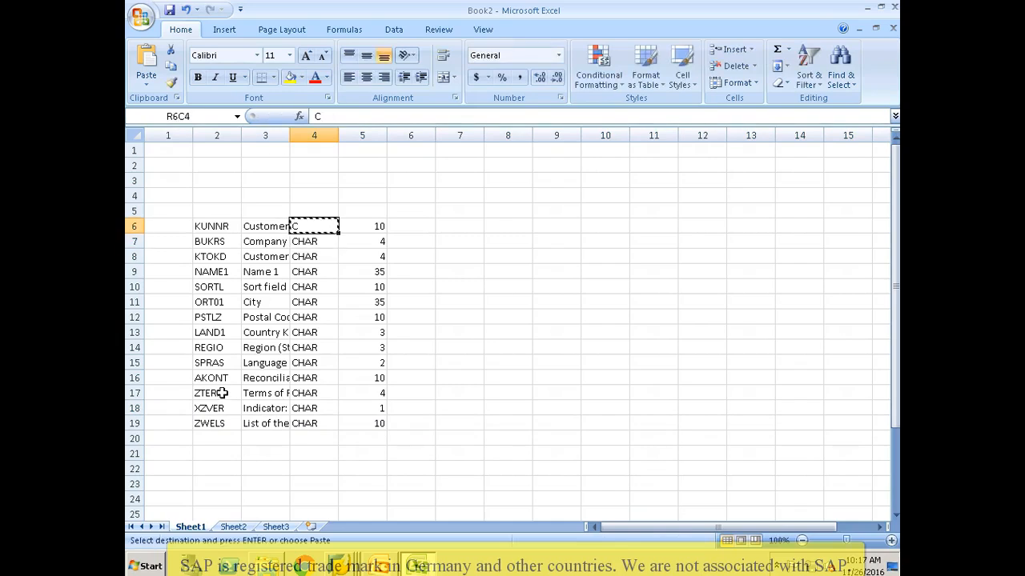
pyautogui.hotkey('shift', 'Down')
pyautogui.hotkey('shift', 'Down')
pyautogui.hotkey('shift', 'Down')
pyautogui.hotkey('shift', 'Down')
pyautogui.hotkey('shift', 'Down')
pyautogui.hotkey('shift', 'Down')
pyautogui.hotkey('shift', 'Down')
pyautogui.hotkey('shift', 'Down')
pyautogui.hotkey('shift', 'Down')
pyautogui.hotkey('shift', 'Down')
pyautogui.hotkey('shift', 'Down')
pyautogui.hotkey('shift', 'Down')
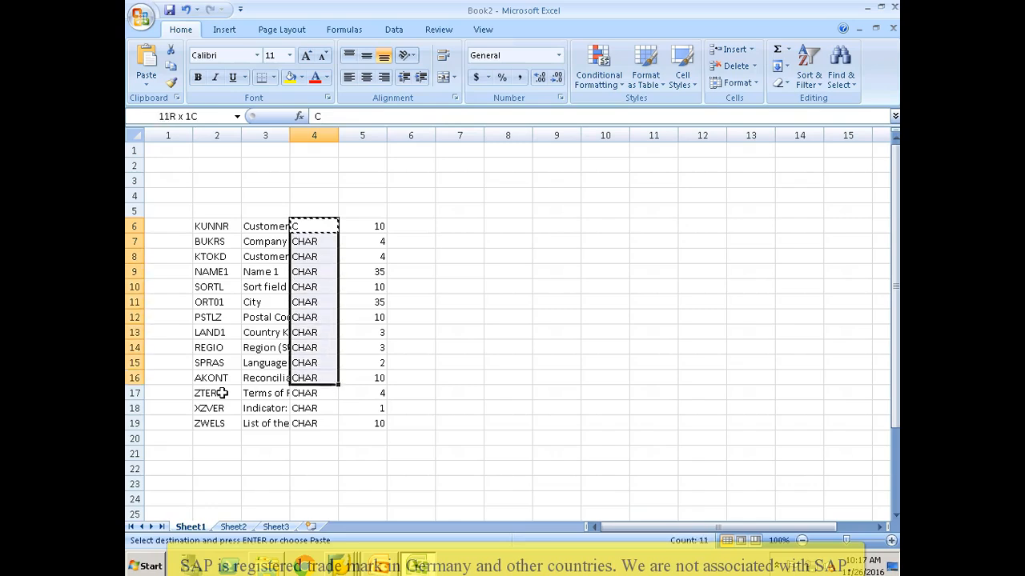
pyautogui.hotkey('shift', 'Down')
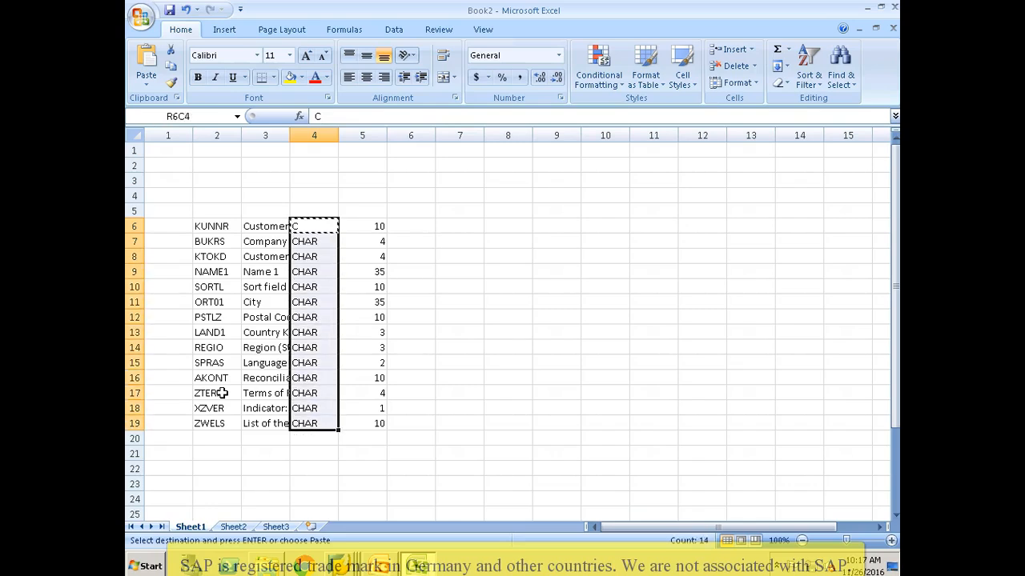
pyautogui.hotkey('ctrl', 'v')
pyautogui.press('Left')
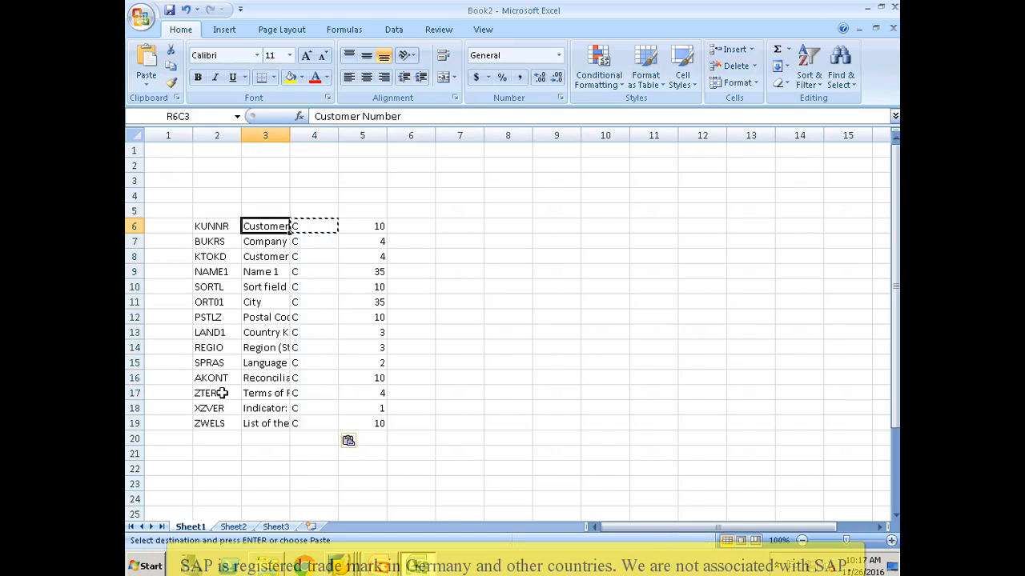
pyautogui.press('Escape')
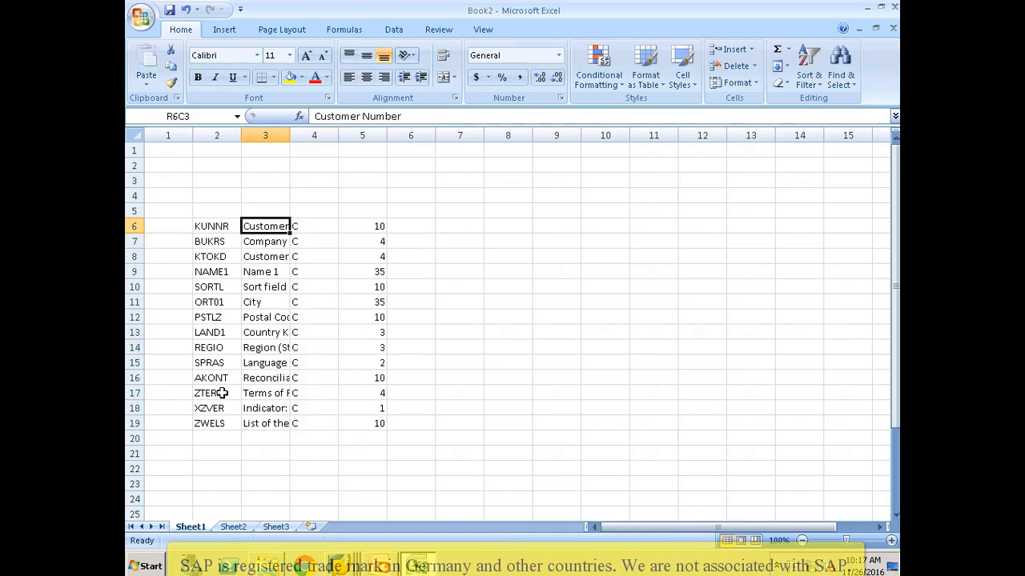
# Delete the field description column and select the KUNNR row's name, type and length cells
pyautogui.hotkey('ctrl', 'space')
pyautogui.hotkey('ctrl', '-')
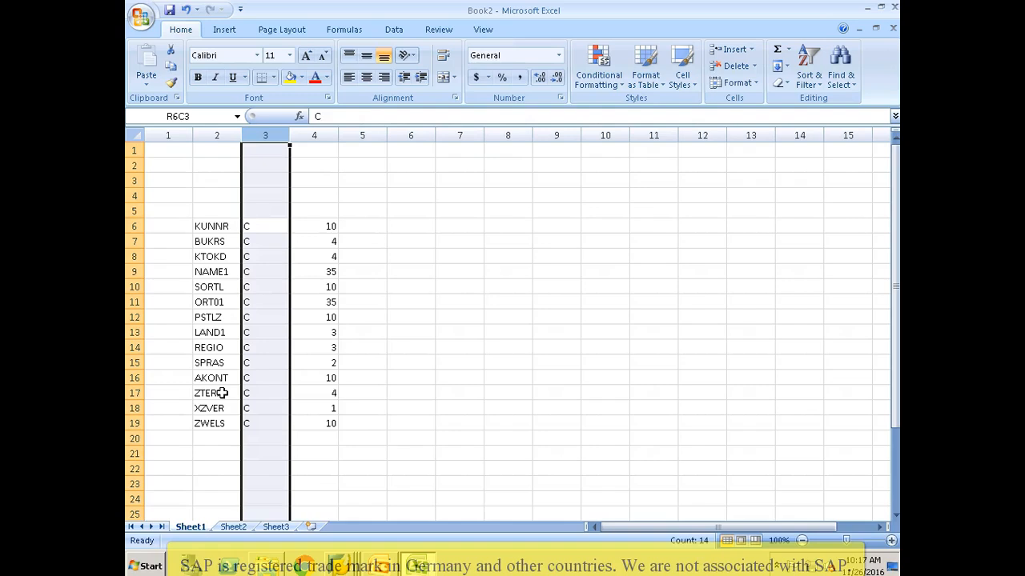
pyautogui.press('Left')
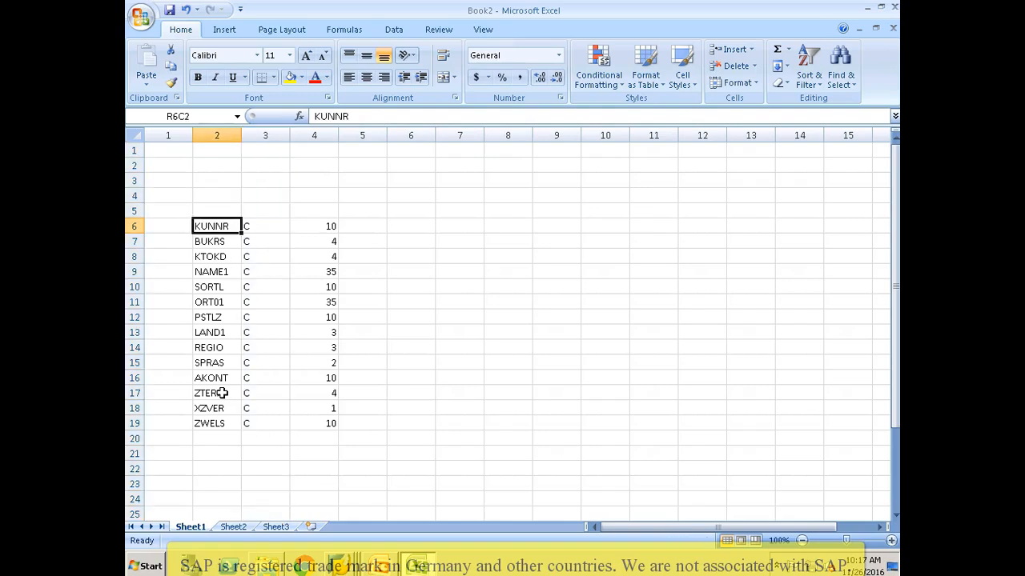
pyautogui.hotkey('ctrl', 'shift', 'Right')
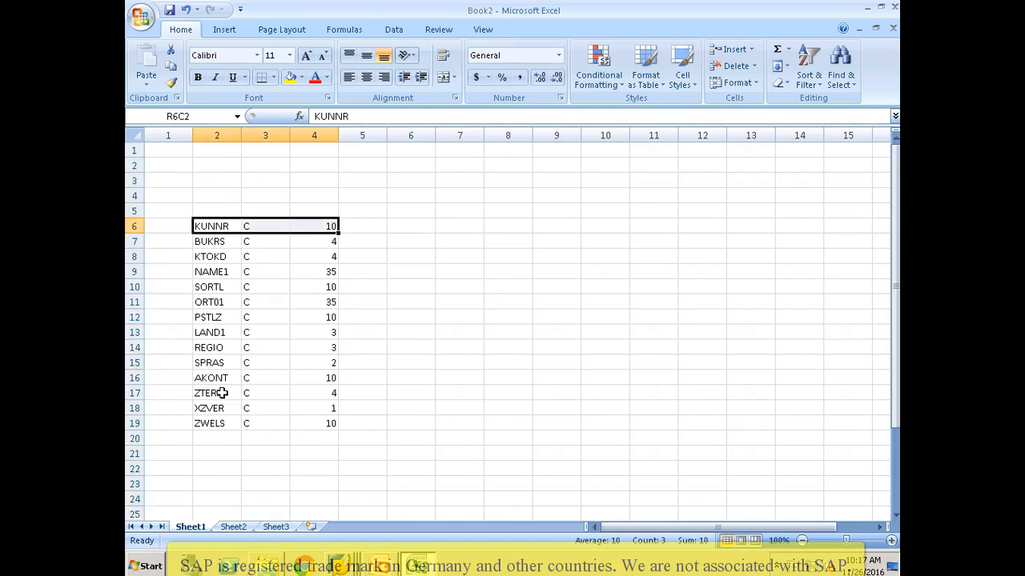
# Switch to SAP, leave the object overview and open Maintain Source Fields for ZCUST_SRC2 in change mode as an editable table
pyautogui.hotkey('alt', 'Tab')
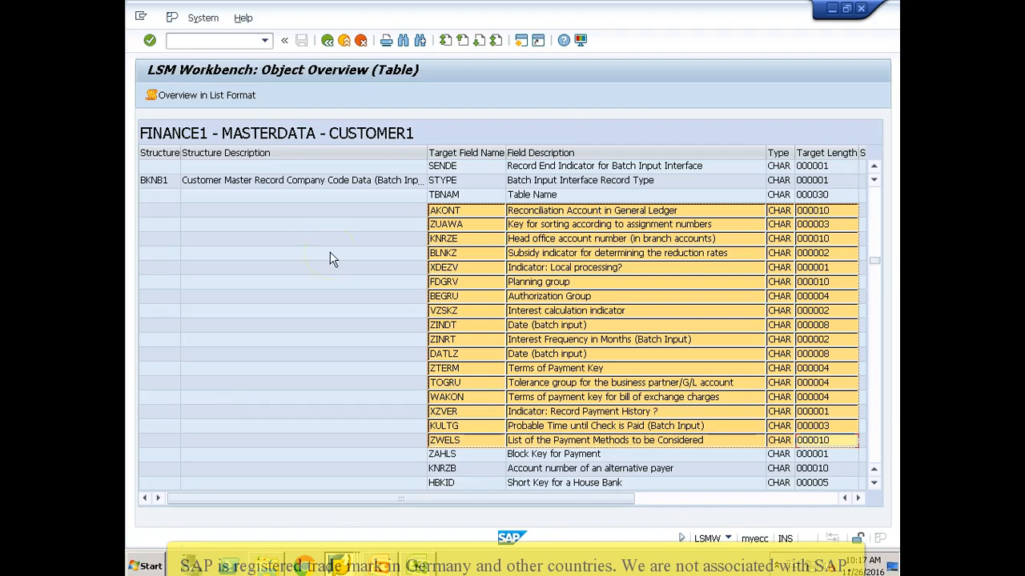
pyautogui.press('F3')
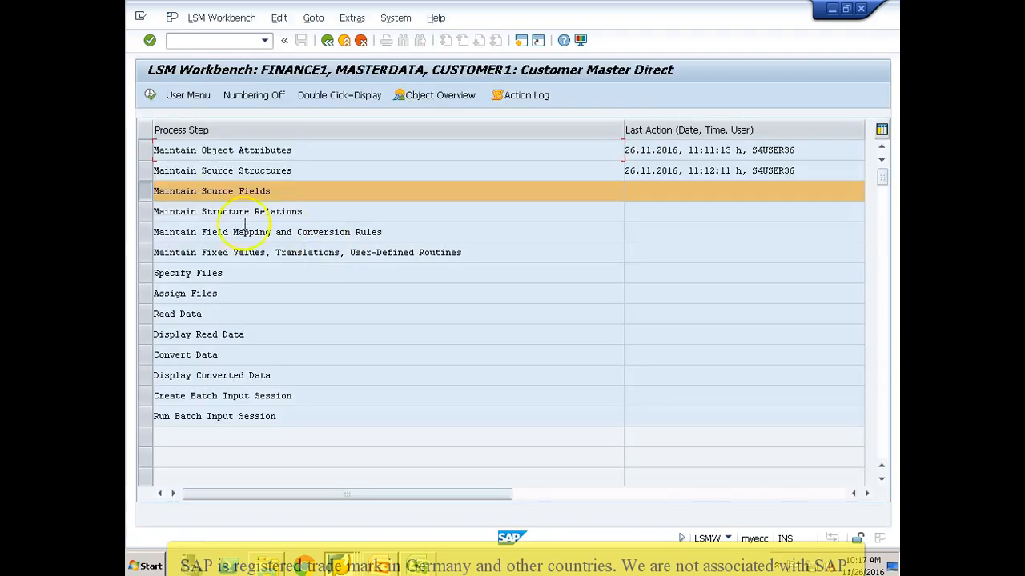
pyautogui.click(149, 95)
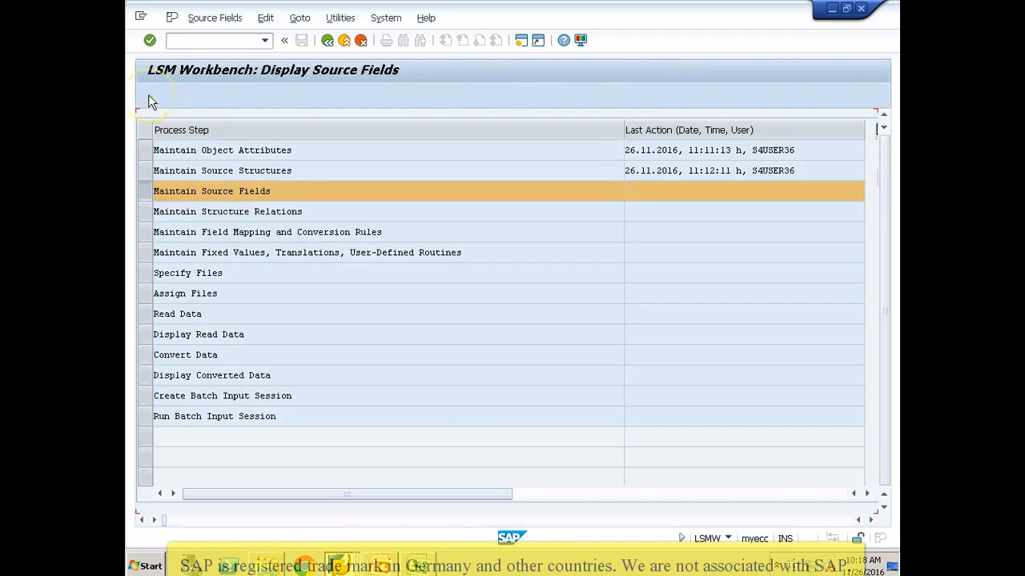
pyautogui.click(148, 95)
pyautogui.click(205, 169)
pyautogui.click(249, 94)
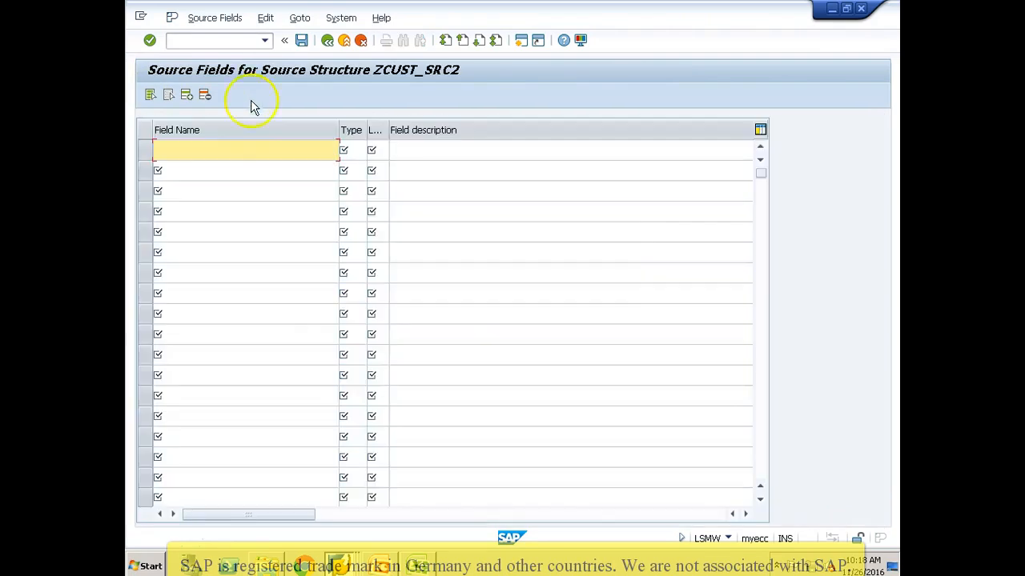
# Switch to Excel and copy the field list from KUNNR through ZWELS with types and lengths
pyautogui.hotkey('alt', 'Tab')
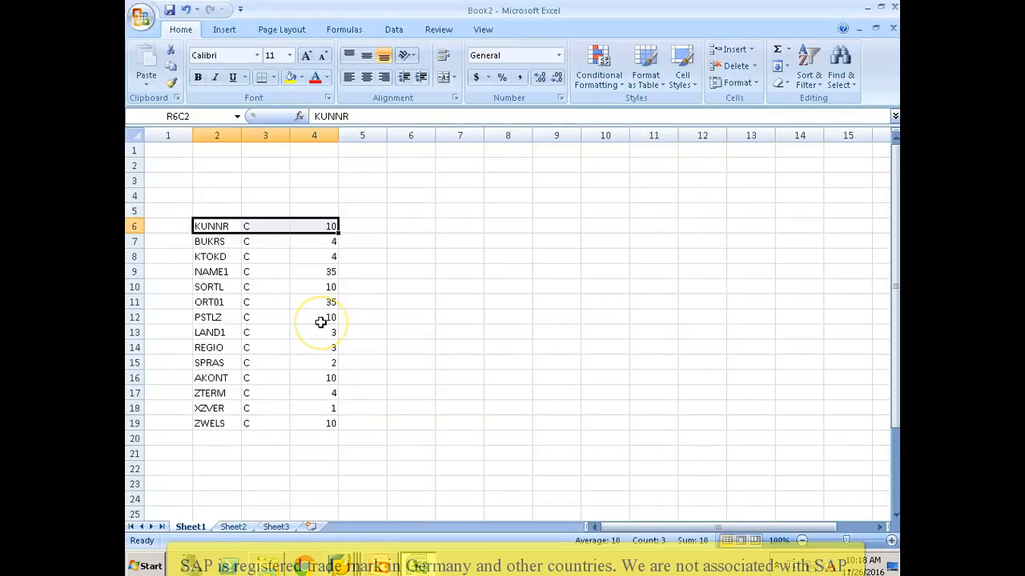
pyautogui.hotkey('shift', 'Down')
pyautogui.hotkey('shift', 'Down')
pyautogui.hotkey('shift', 'Down')
pyautogui.hotkey('shift', 'Down')
pyautogui.hotkey('shift', 'Down')
pyautogui.hotkey('shift', 'Down')
pyautogui.hotkey('shift', 'Down')
pyautogui.hotkey('shift', 'Down')
pyautogui.hotkey('shift', 'Down')
pyautogui.hotkey('shift', 'Down')
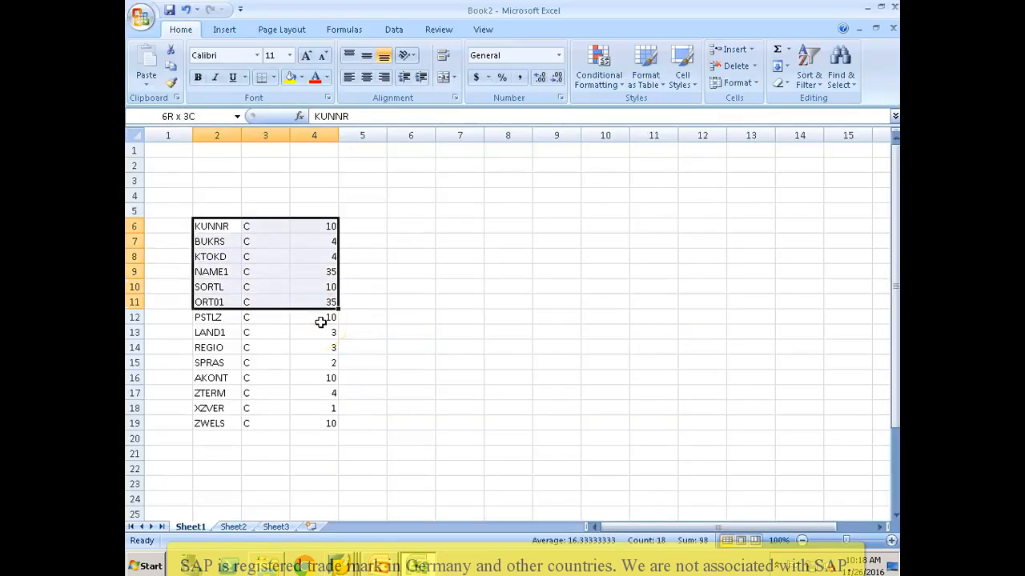
pyautogui.hotkey('shift', 'Down')
pyautogui.hotkey('shift', 'Down')
pyautogui.hotkey('shift', 'Down')
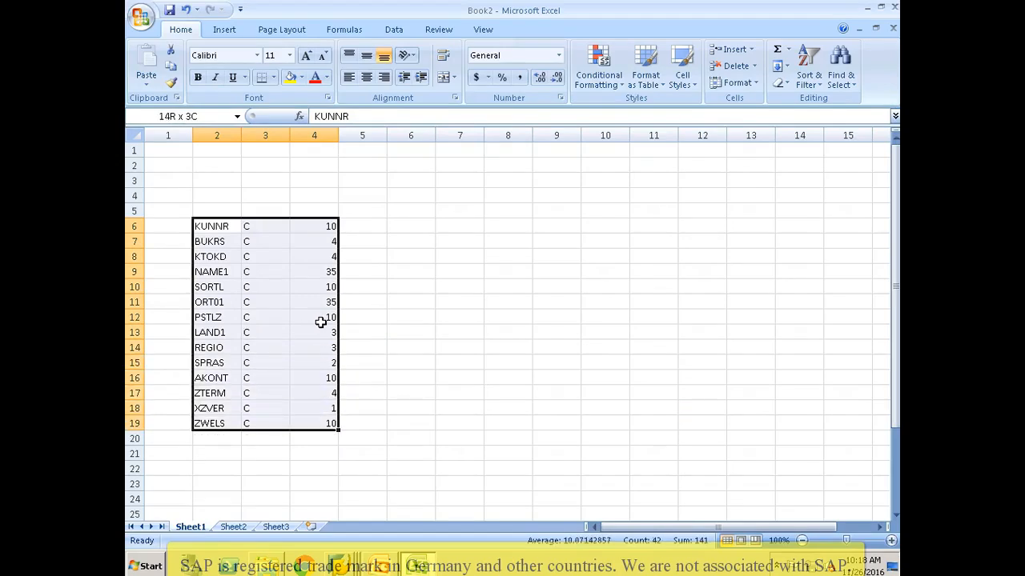
pyautogui.hotkey('ctrl', 'c')
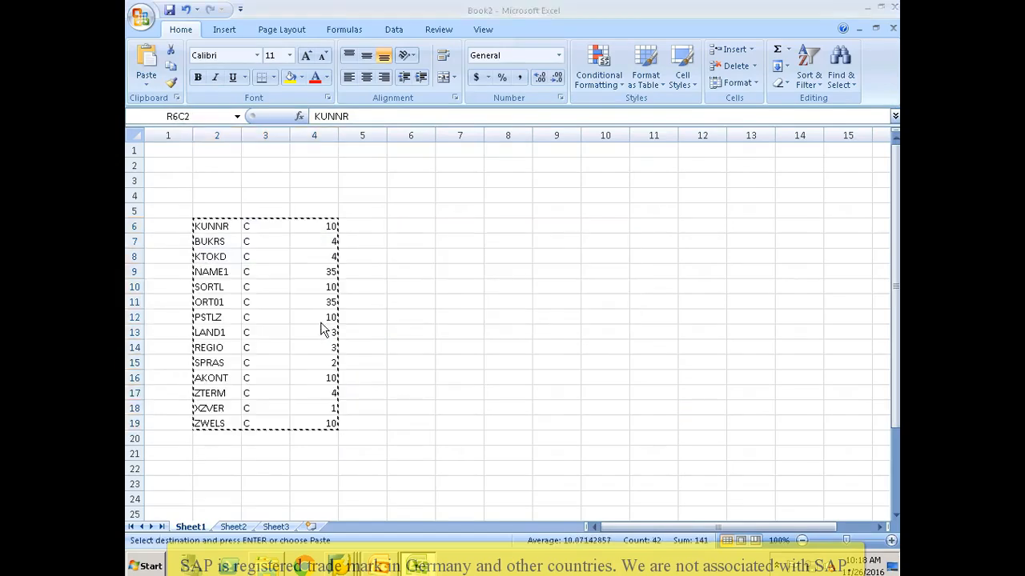
# Switch back to SAP, paste the copied list into the source fields table of ZCUST_SRC2 and confirm the entries
pyautogui.hotkey('alt', 'Tab')
pyautogui.hotkey('ctrl', 'v')
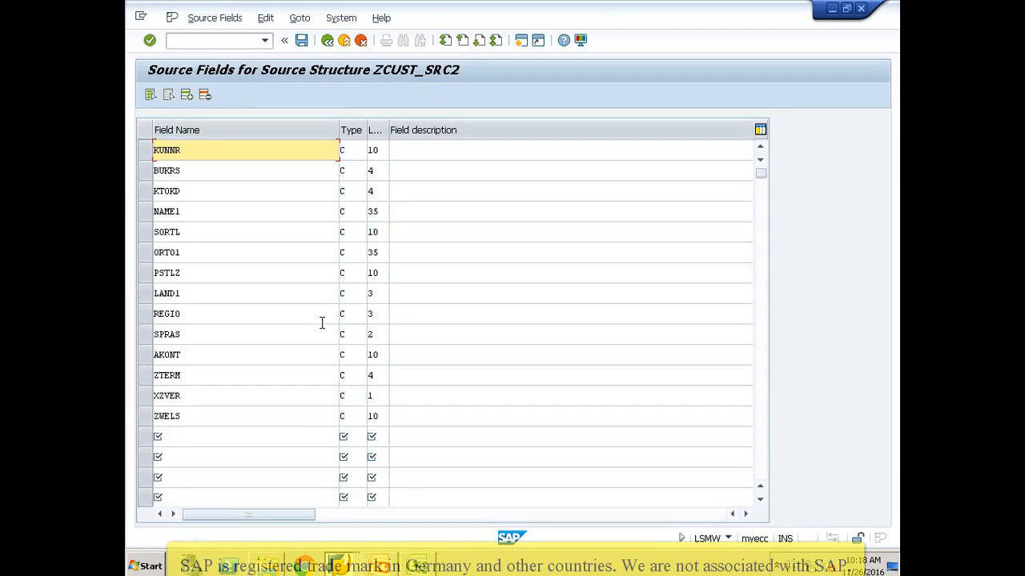
pyautogui.press('Return')
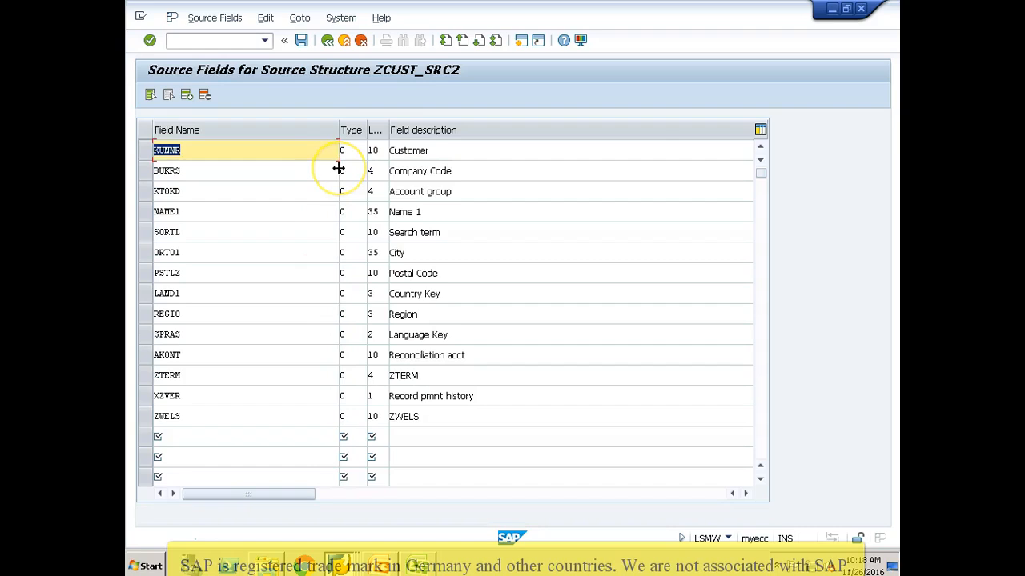
# Save the ZCUST_SRC2 source fields table, return to the source field tree and save the changes there
pyautogui.click(301, 41)
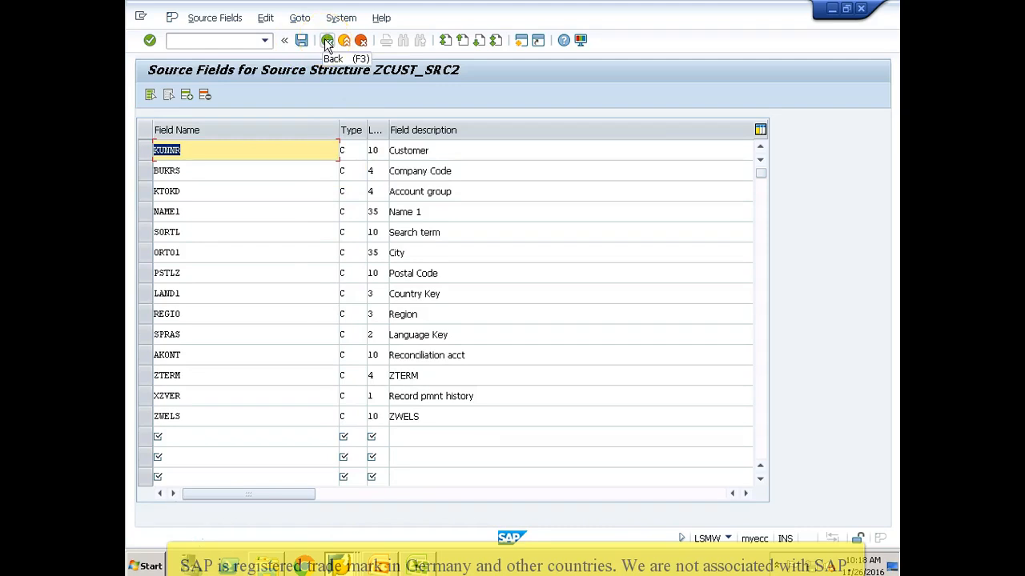
pyautogui.click(327, 41)
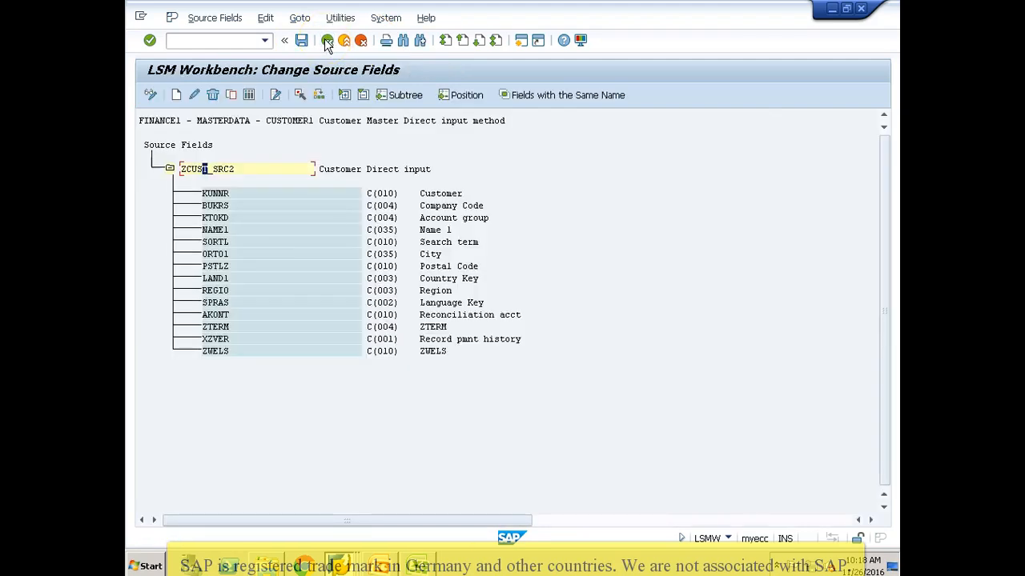
pyautogui.click(327, 41)
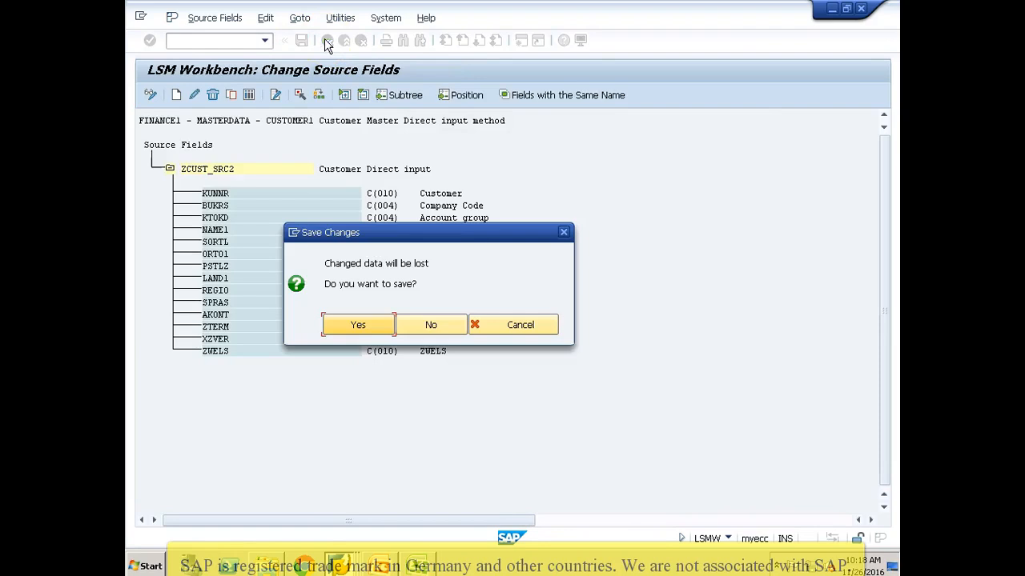
pyautogui.click(509, 328)
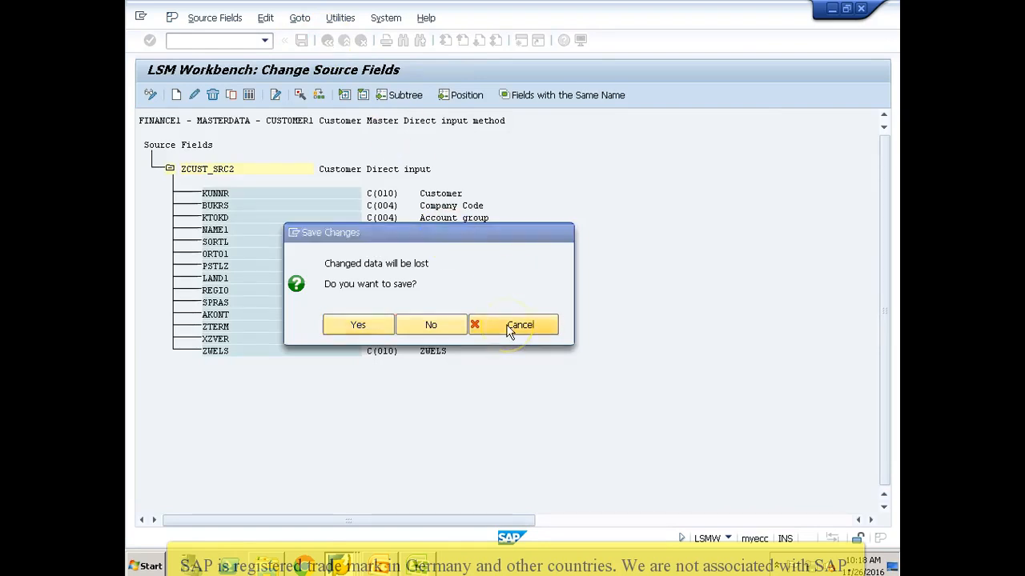
pyautogui.click(301, 41)
# Delete the BUKRS and ZWELS fields from ZCUST_SRC2, save, and return to the process step list
pyautogui.click(231, 207)
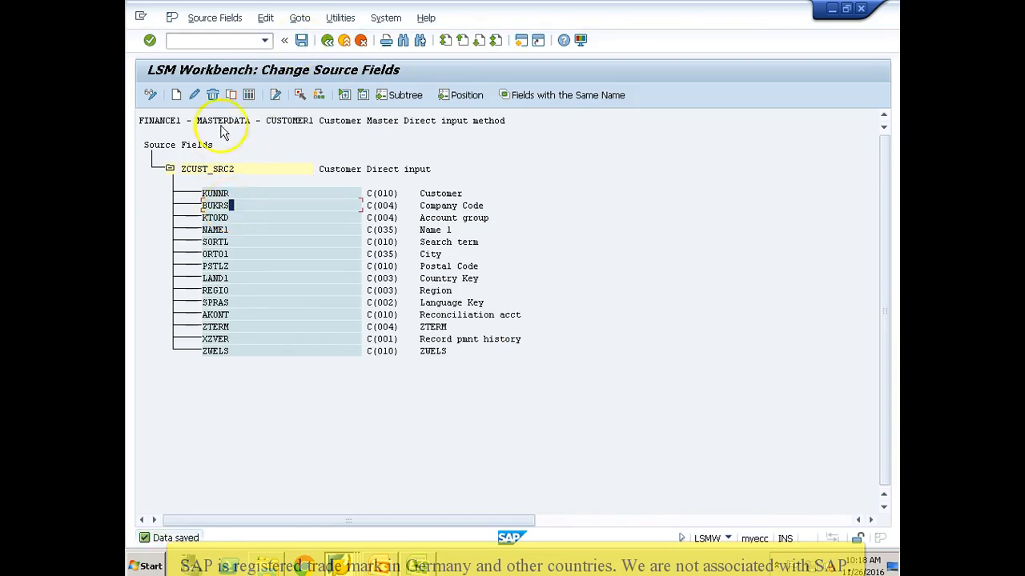
pyautogui.click(212, 95)
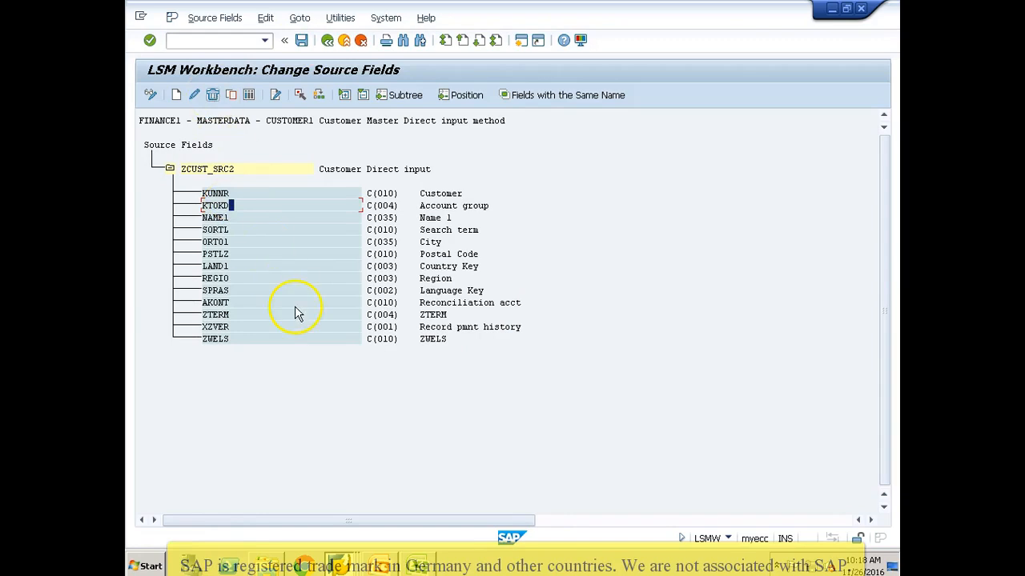
pyautogui.click(247, 340)
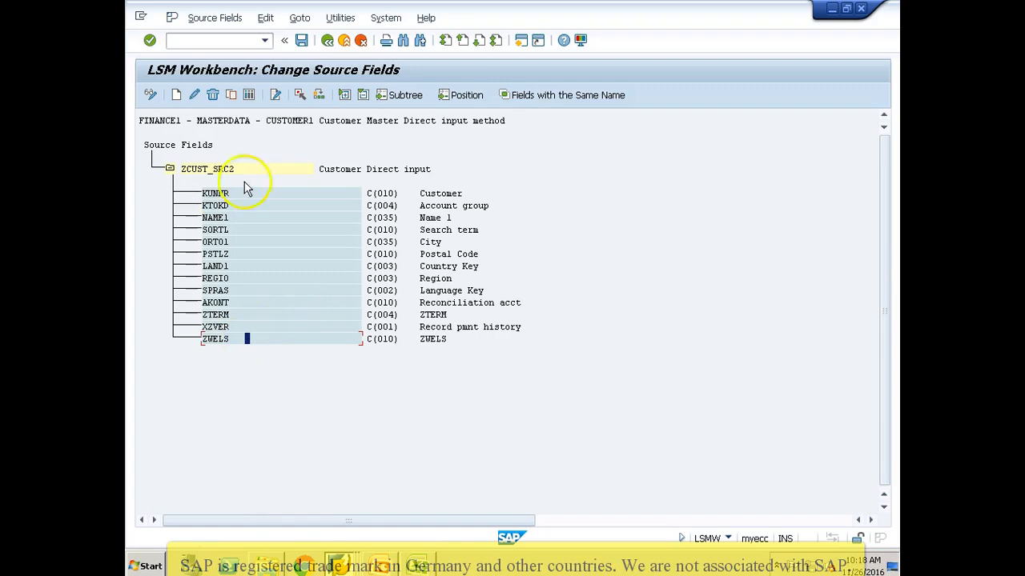
pyautogui.click(213, 95)
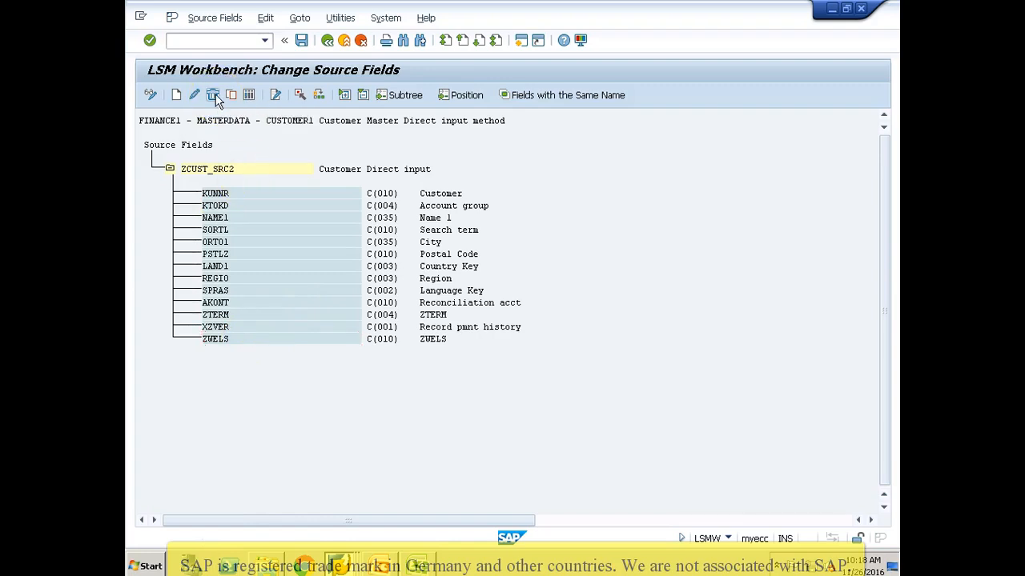
pyautogui.click(302, 40)
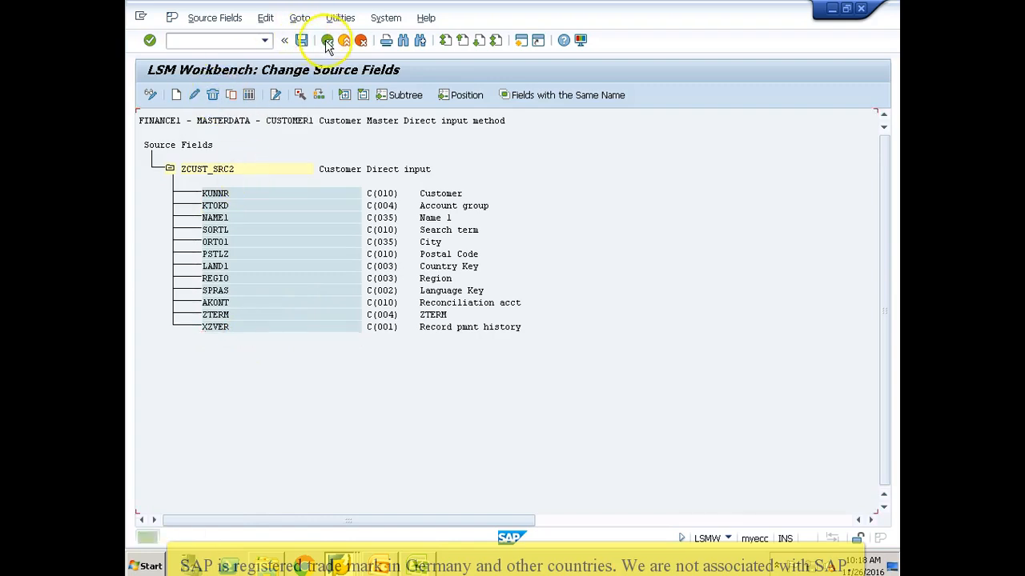
pyautogui.click(327, 41)
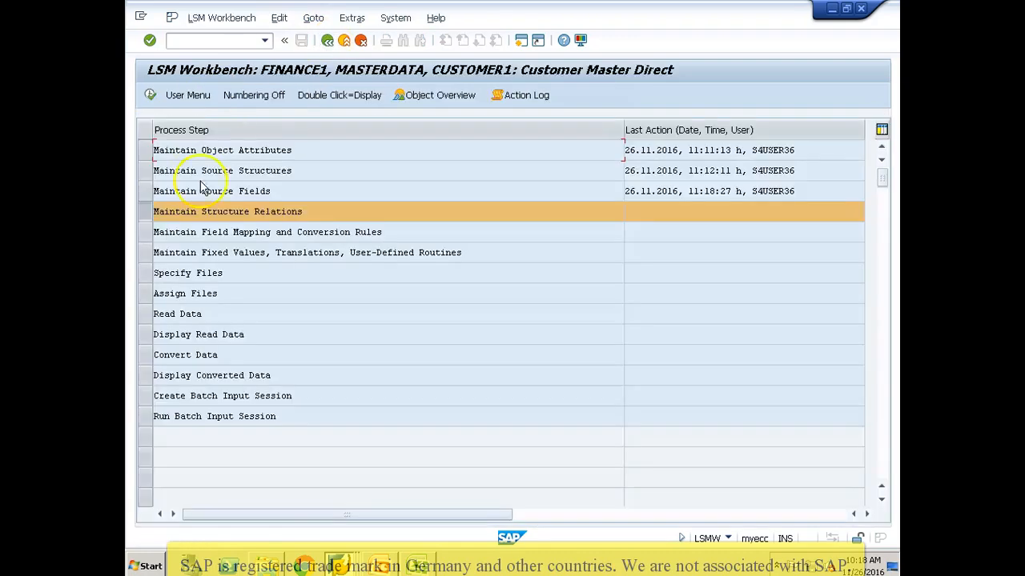
# Open Maintain Structure Relations in change mode and relate target structures BGR00 and BKN00 to ZCUST_SRC2
pyautogui.click(150, 95)
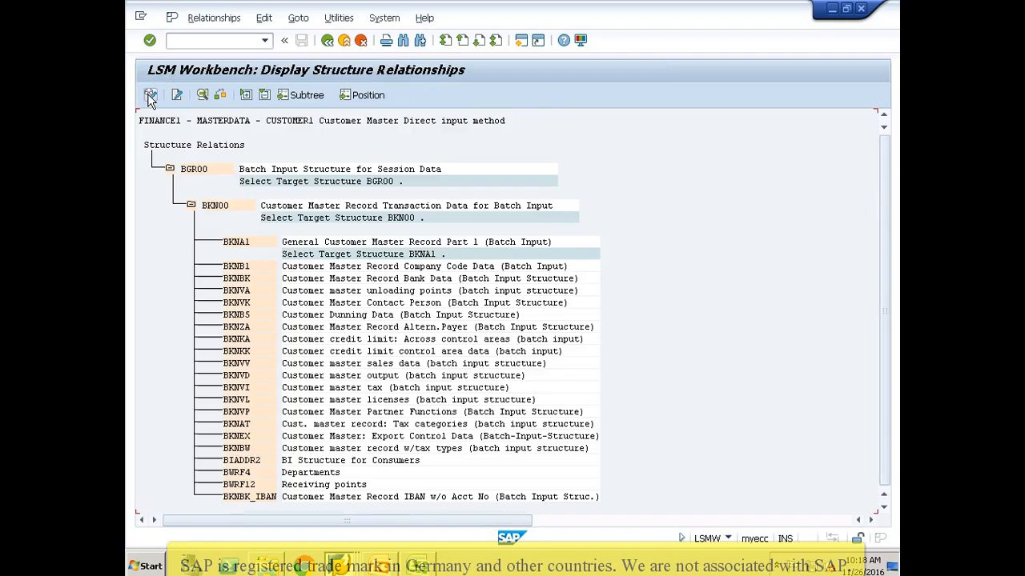
pyautogui.click(150, 95)
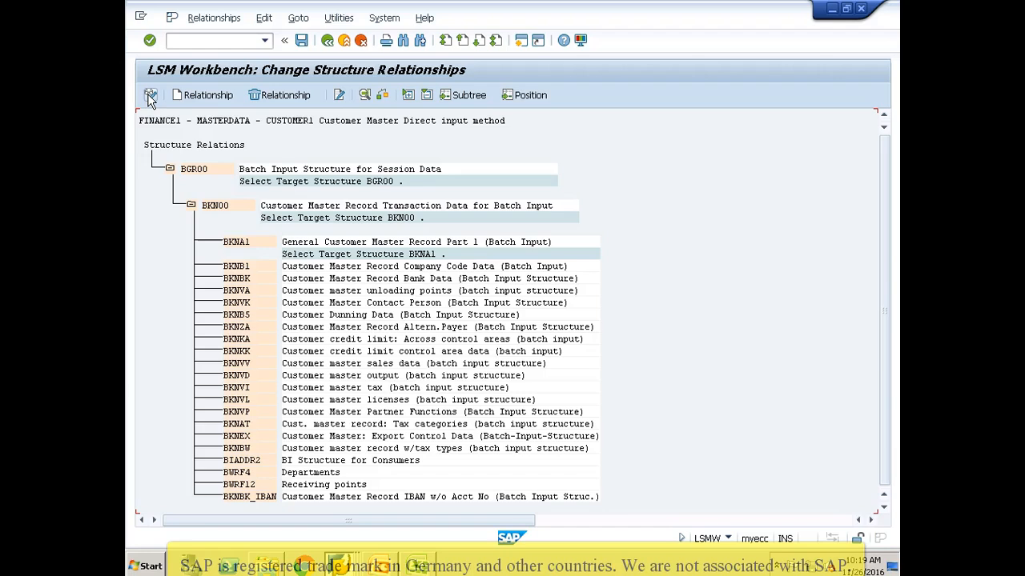
pyautogui.click(204, 171)
pyautogui.click(206, 94)
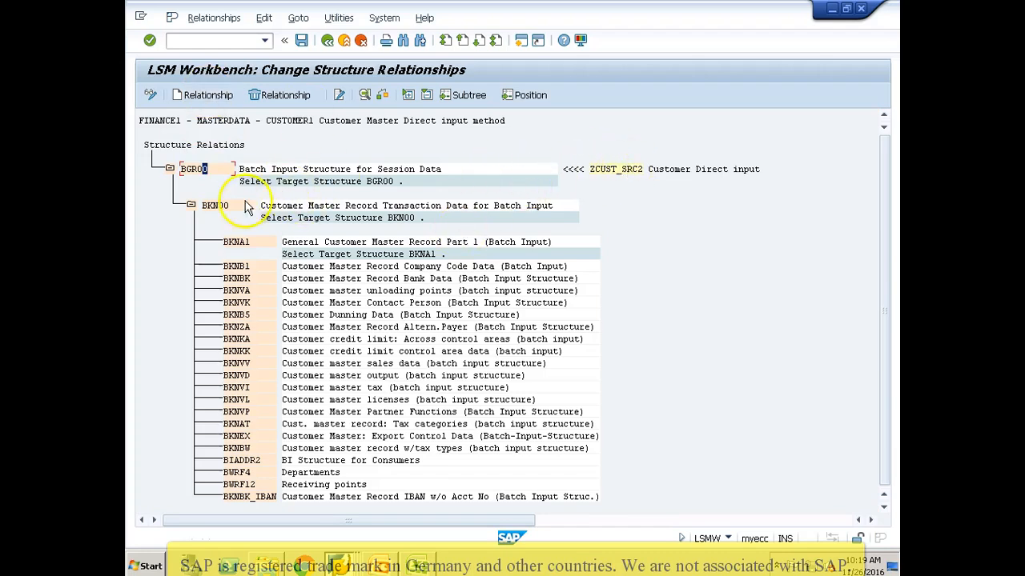
pyautogui.click(234, 207)
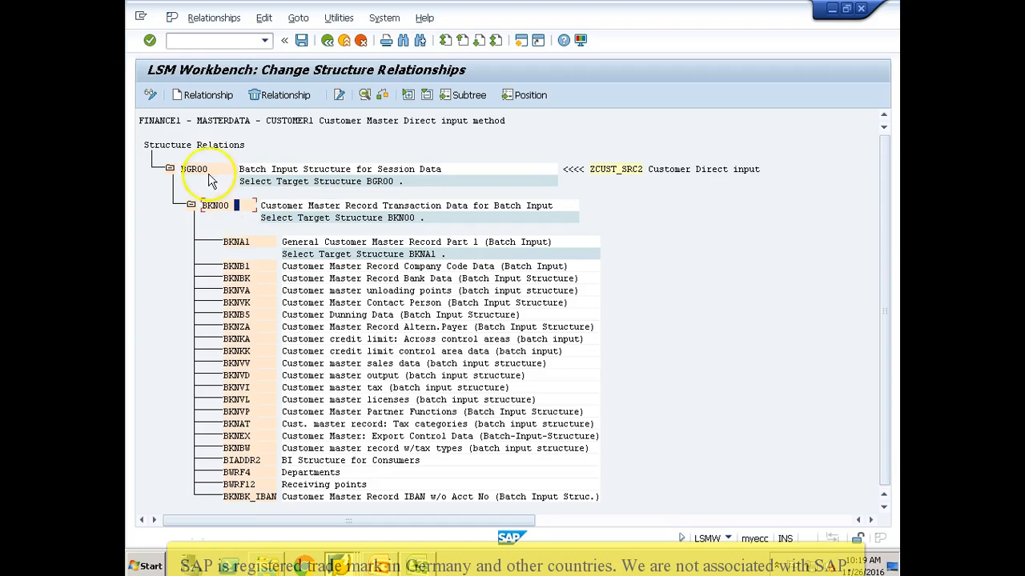
pyautogui.click(206, 98)
# Relate target structures BKNA1 and BKNB1 to ZCUST_SRC2, save the relationships and return to the process step list
pyautogui.click(247, 242)
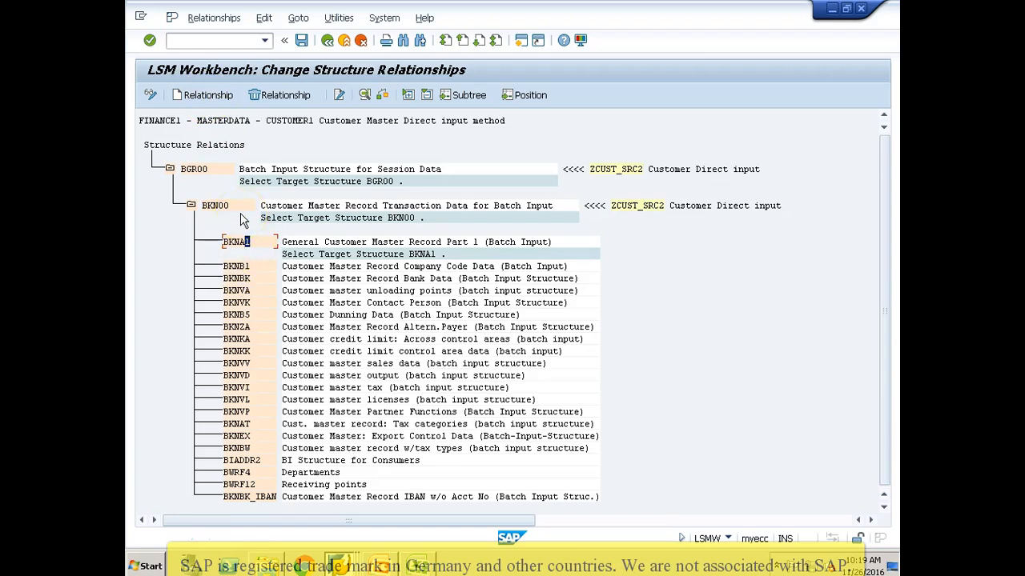
pyautogui.click(213, 98)
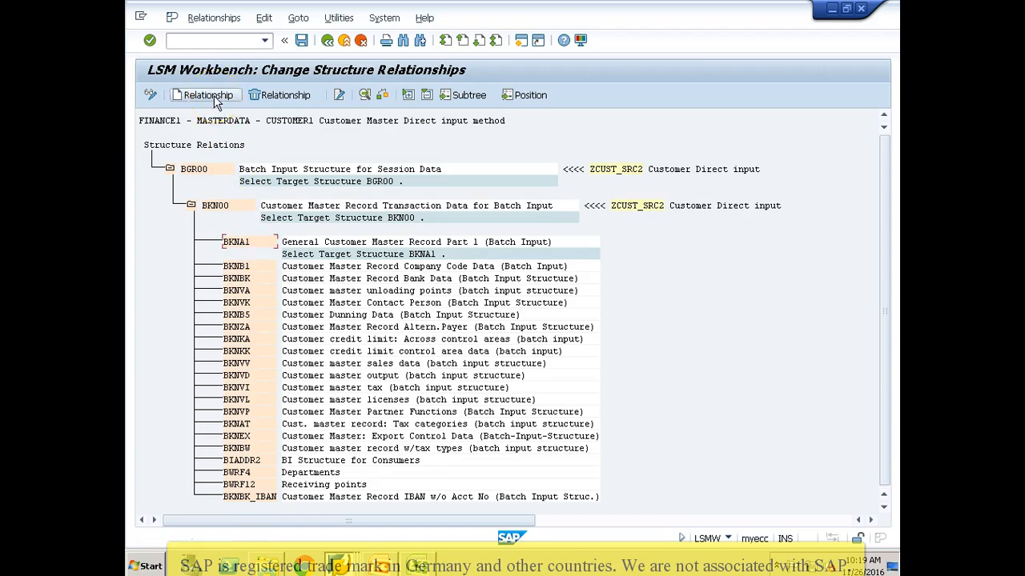
pyautogui.click(240, 266)
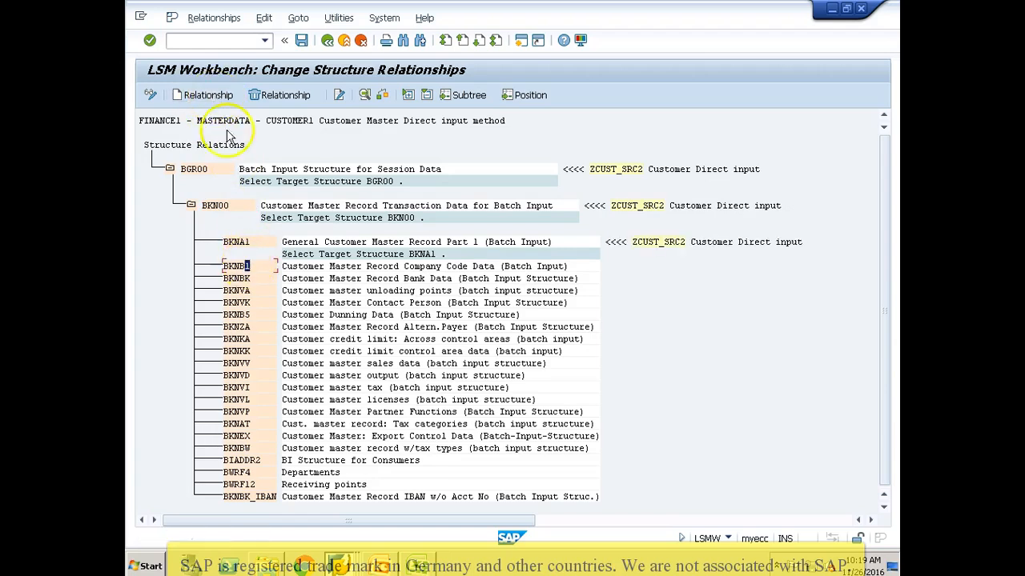
pyautogui.click(213, 96)
pyautogui.click(302, 41)
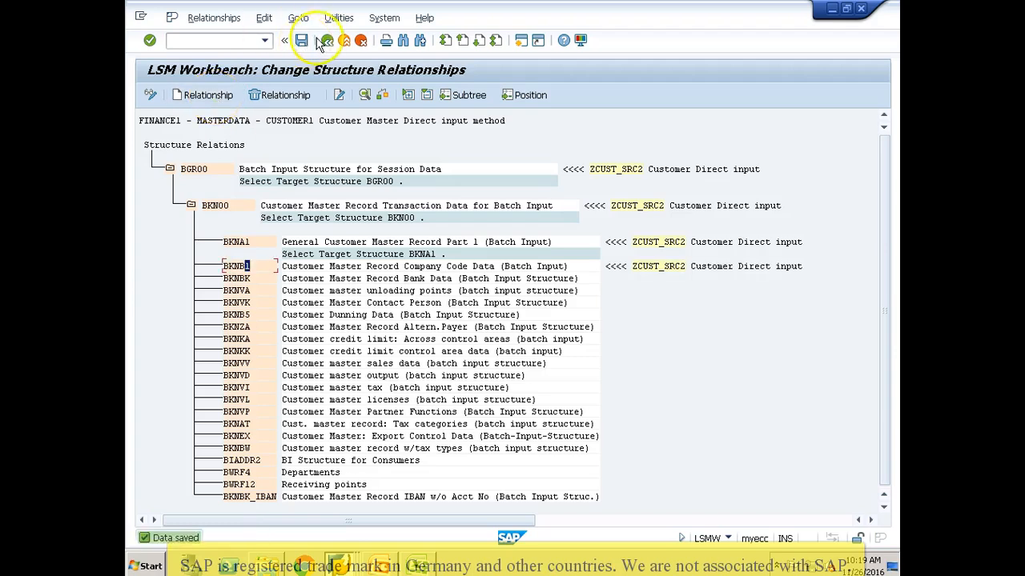
pyautogui.click(327, 40)
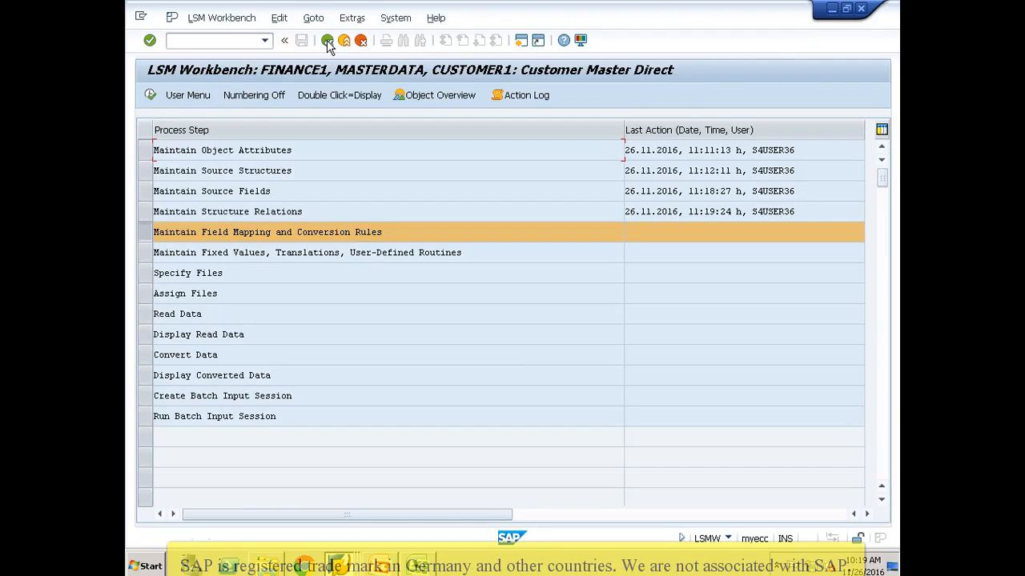
# Open Maintain Field Mapping and Conversion Rules and run auto field mapping for fields with the same name, with No Confirmation
pyautogui.click(150, 95)
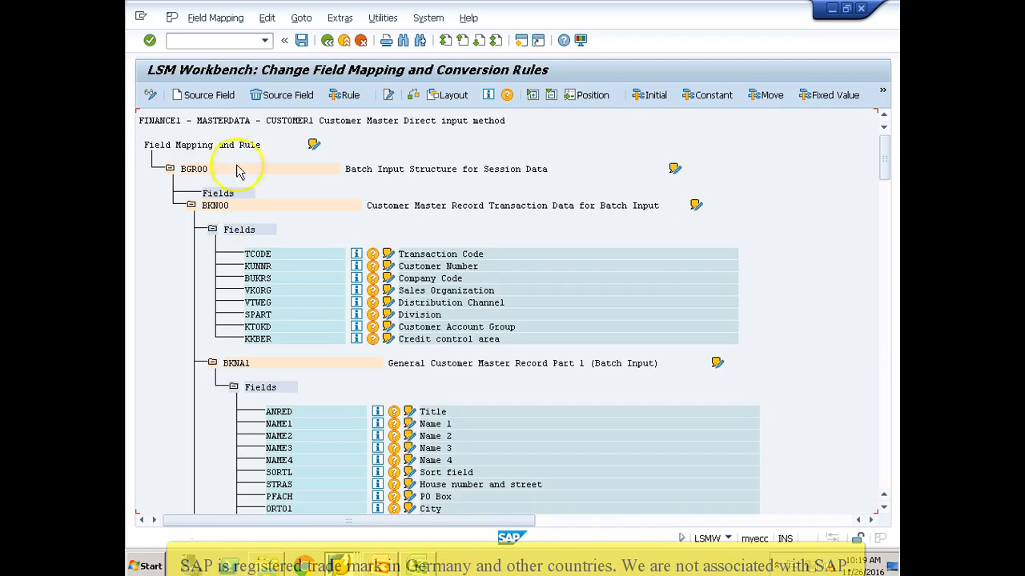
pyautogui.click(302, 19)
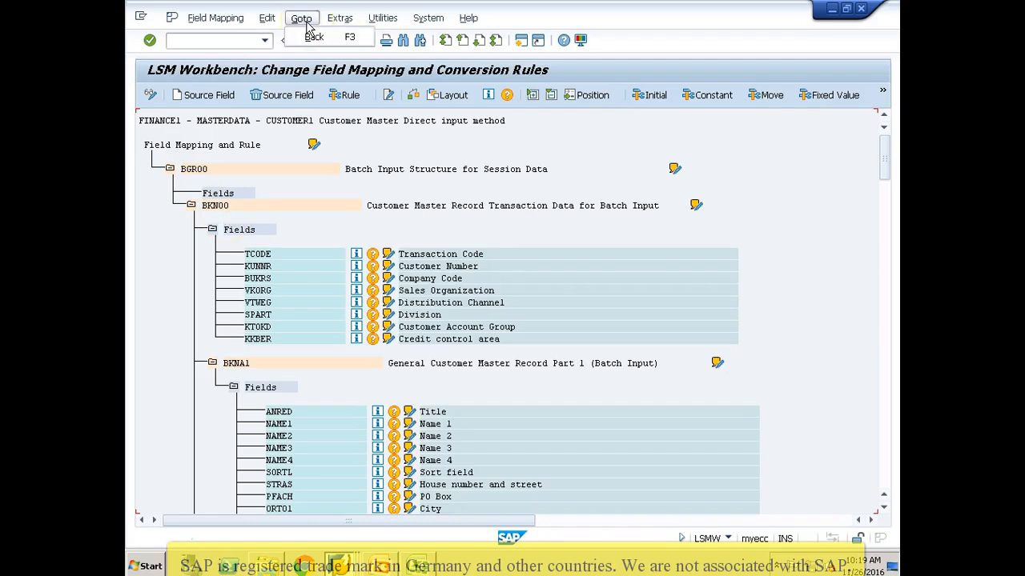
pyautogui.moveTo(339, 21)
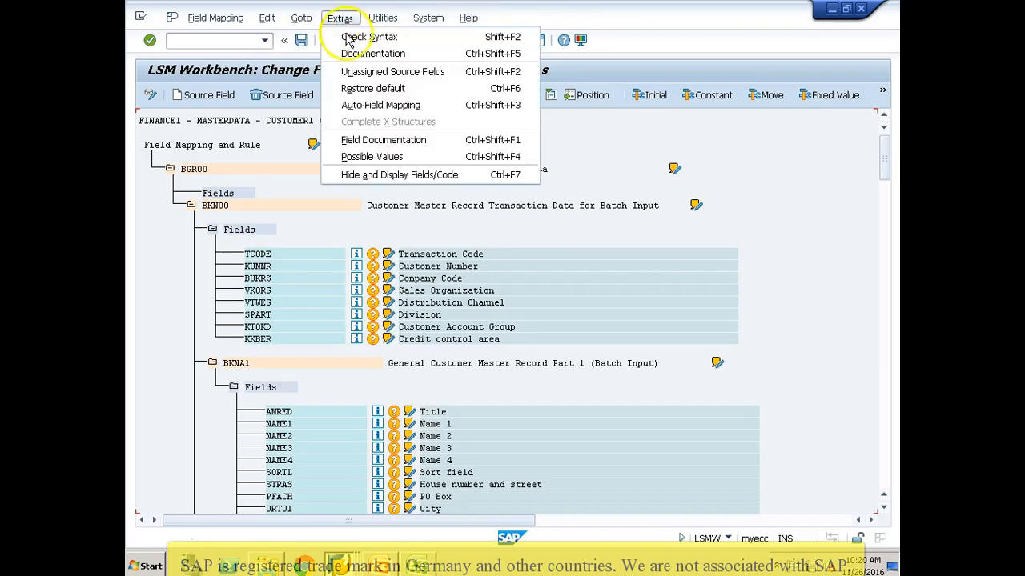
pyautogui.click(360, 105)
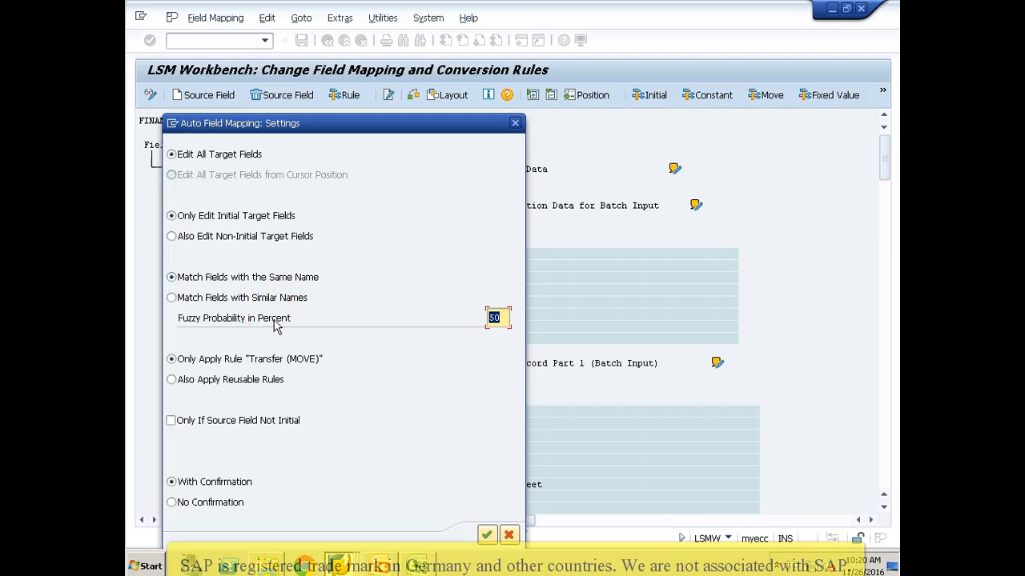
pyautogui.click(497, 318)
pyautogui.click(173, 505)
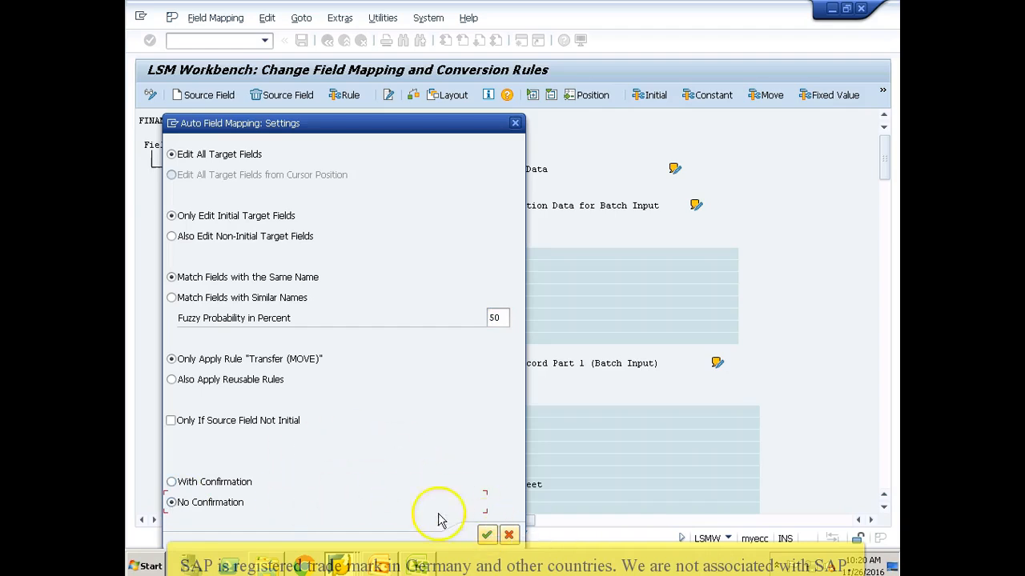
pyautogui.click(486, 534)
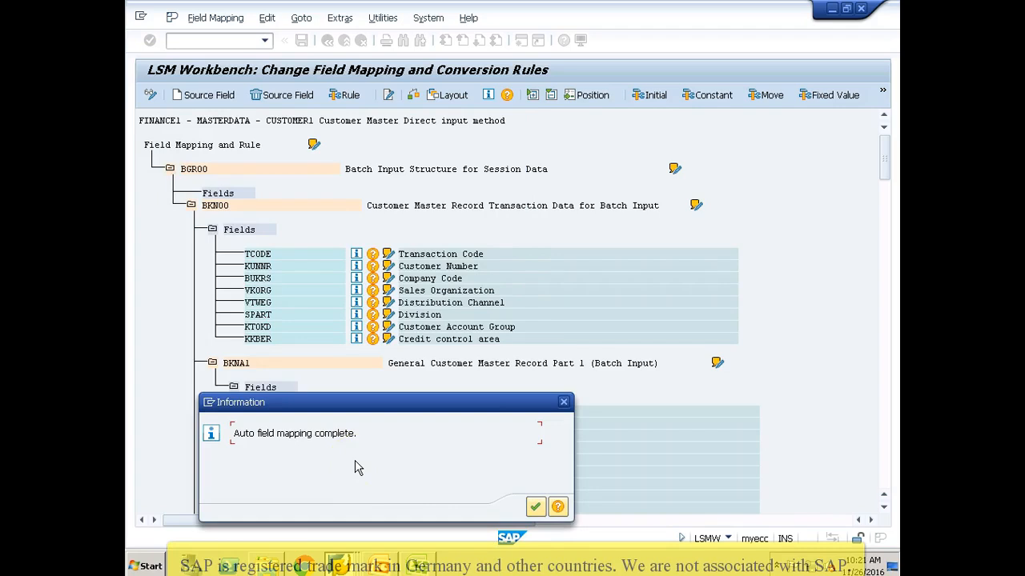
pyautogui.click(534, 508)
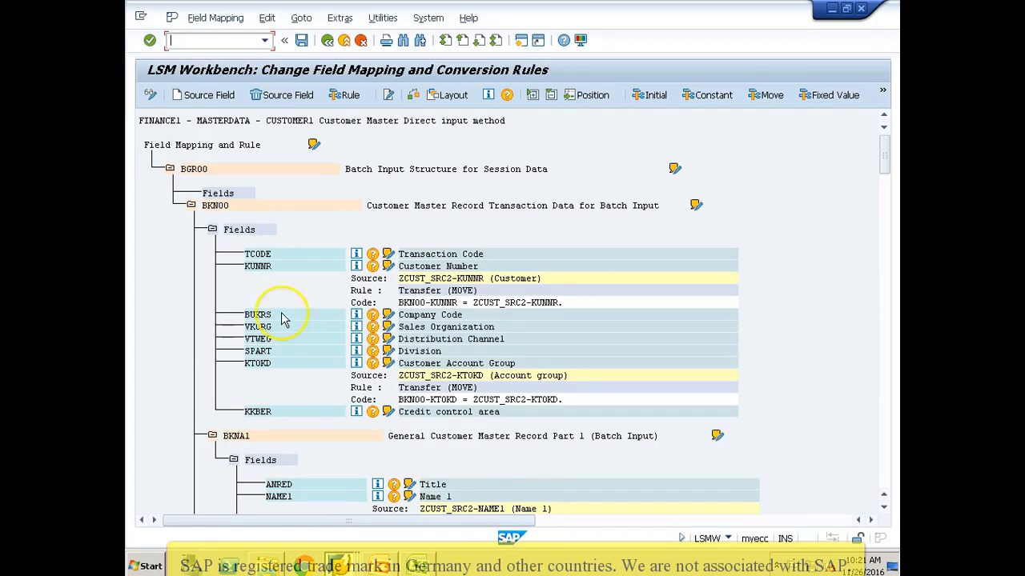
# Assign the constant 3000 to the company code field BUKRS of BKN00
pyautogui.click(282, 319)
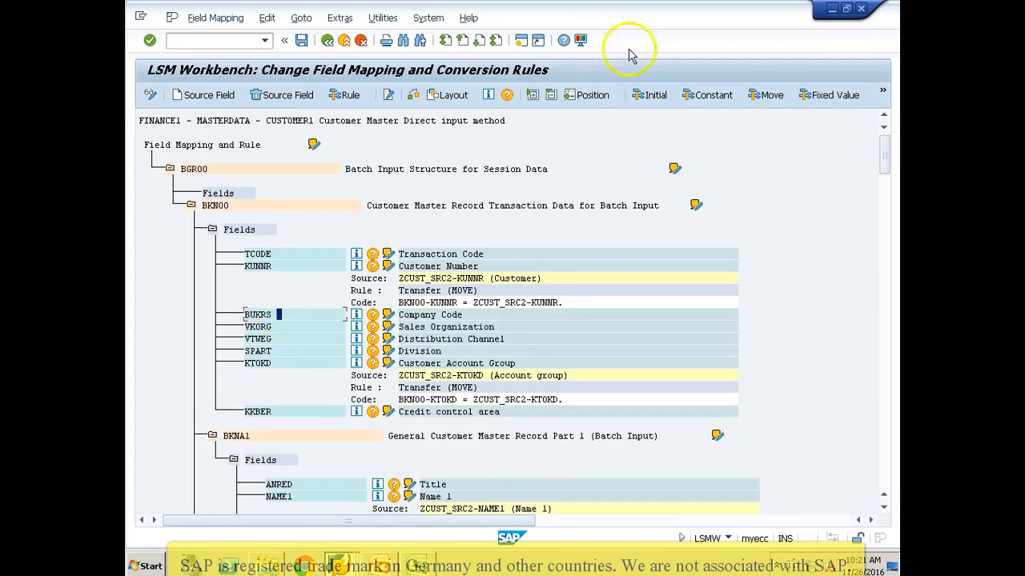
pyautogui.click(702, 99)
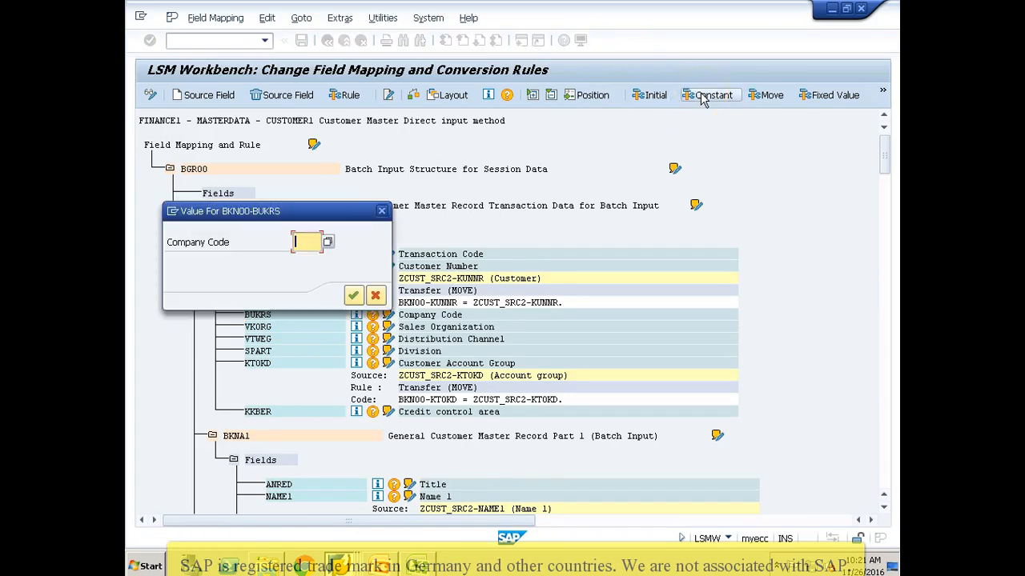
pyautogui.write('3000')
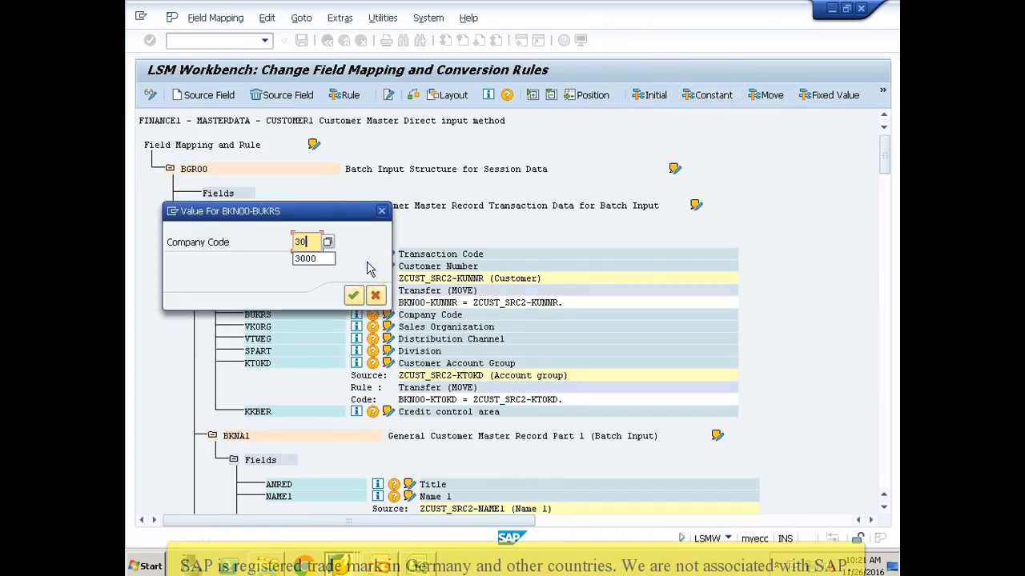
pyautogui.click(355, 298)
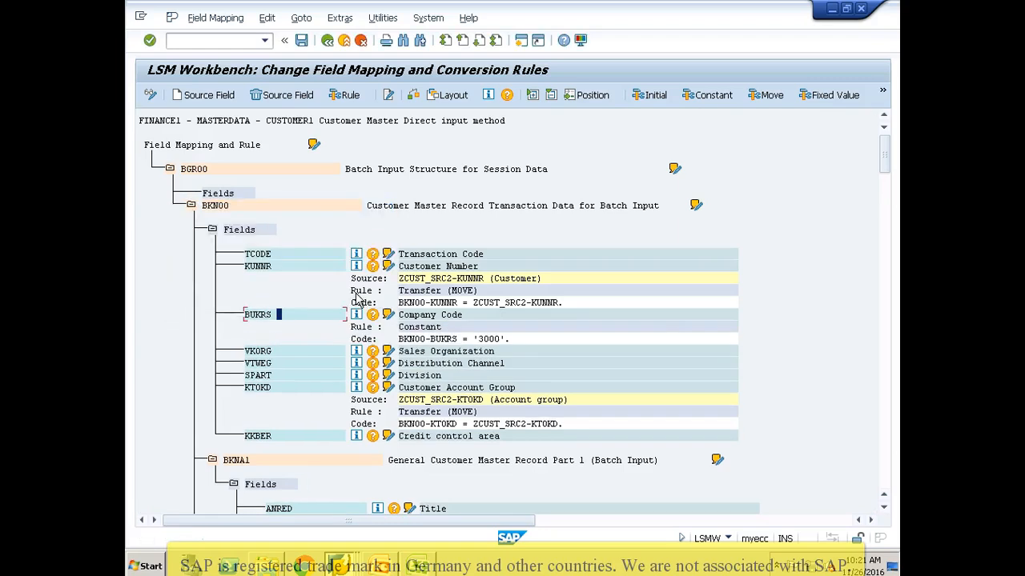
# Find the payment methods field ZWELS of BKNB1 in the field mapping and assign it the constant C
pyautogui.hotkey('ctrl', 'f')
pyautogui.write('zwels')
pyautogui.press('Return')
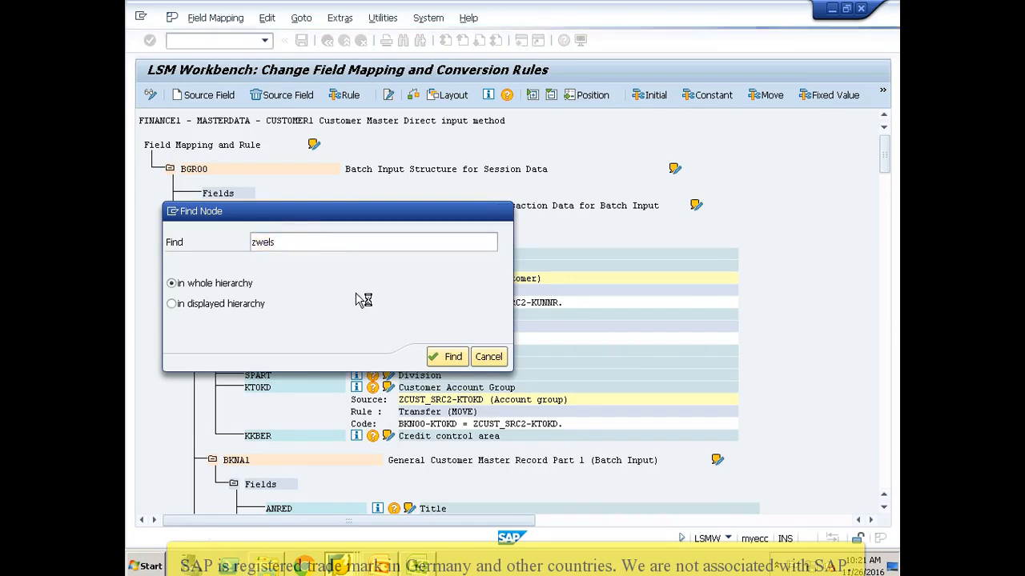
pyautogui.hotkey('alt', 'Tab')
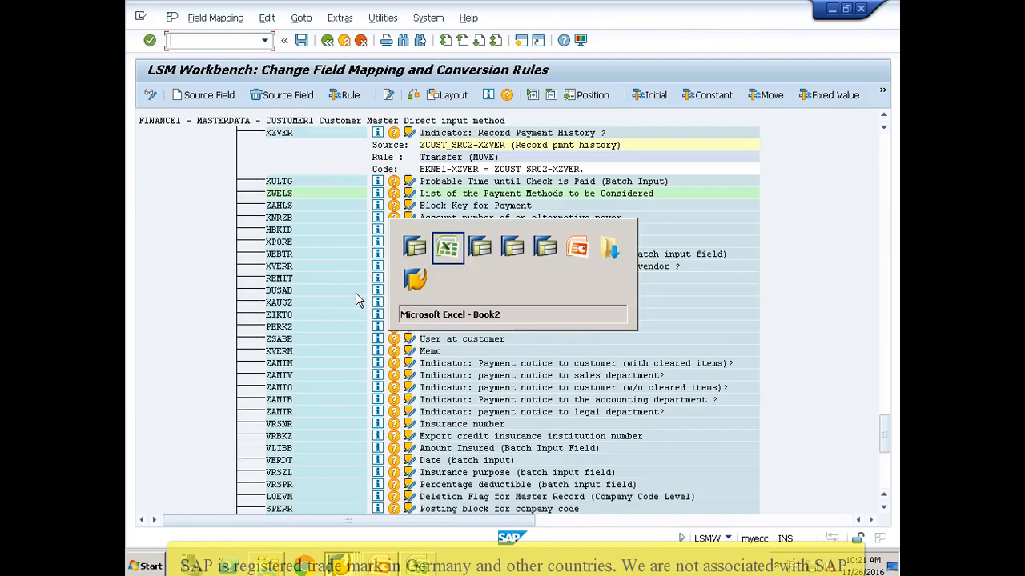
pyautogui.hotkey('alt', 'Tab')
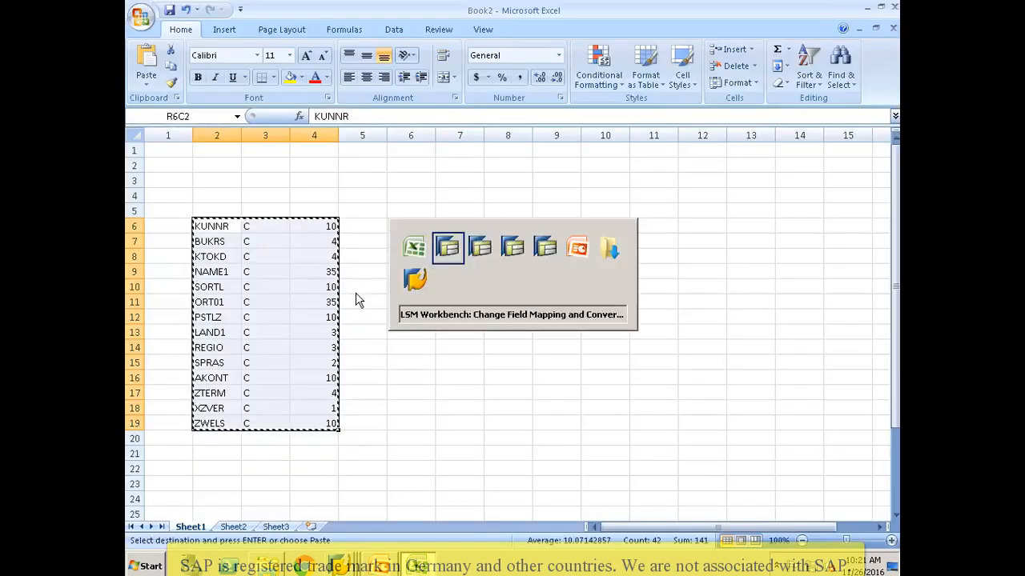
pyautogui.click(317, 195)
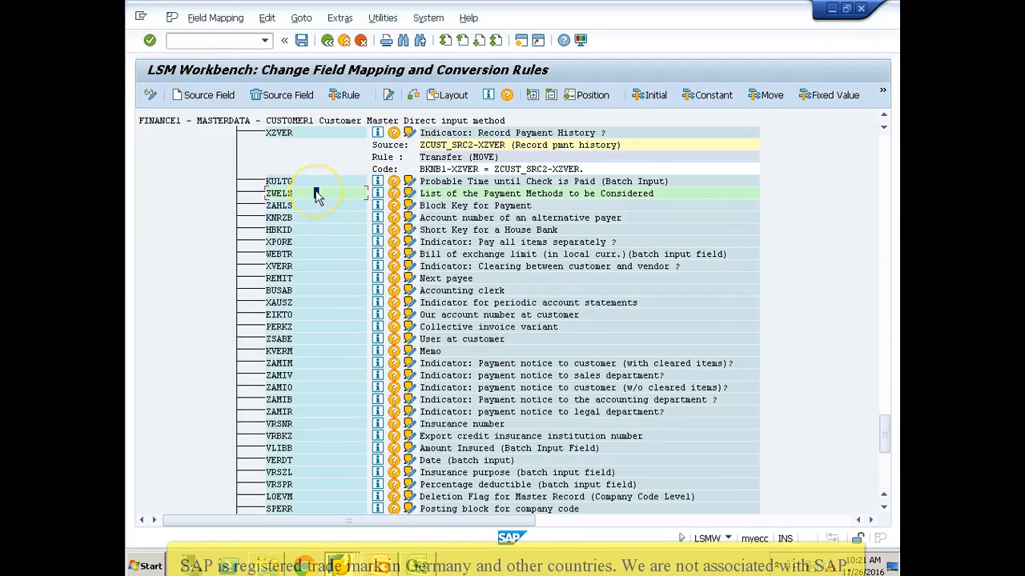
pyautogui.click(707, 97)
pyautogui.write('C')
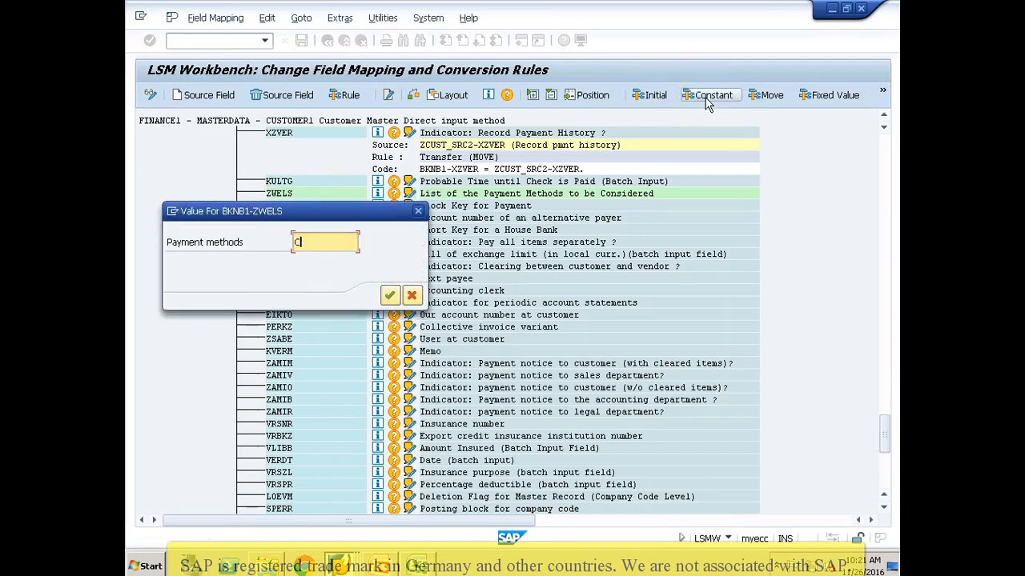
pyautogui.press('Return')
# Save the field mapping and return to the process step list with Specify Files selected
pyautogui.click(301, 40)
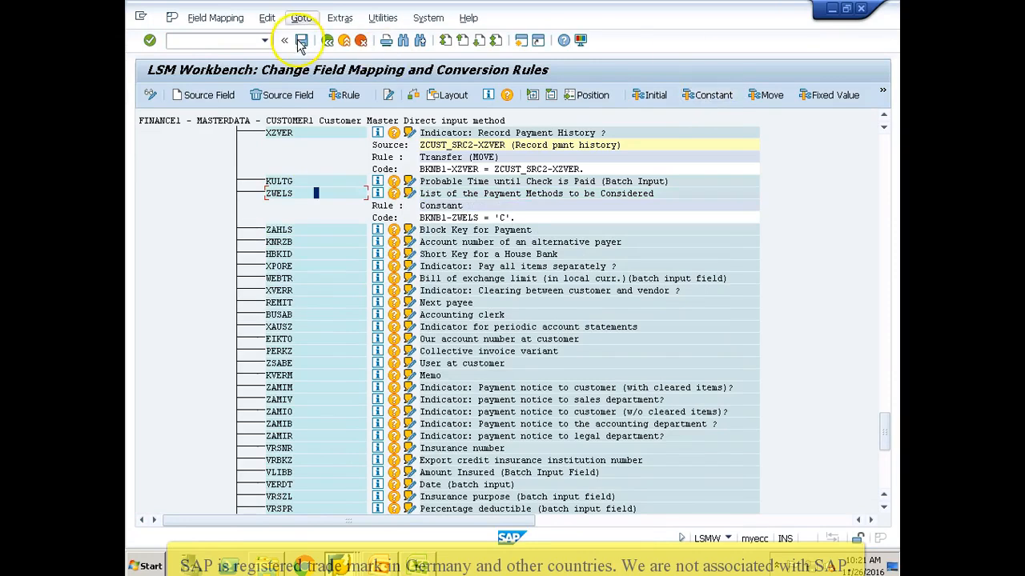
pyautogui.click(327, 40)
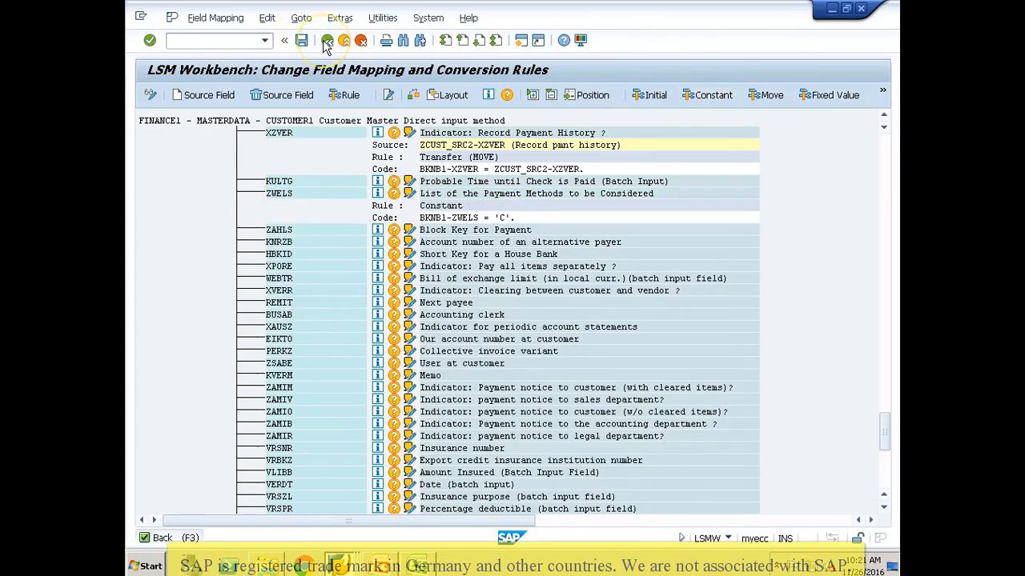
pyautogui.click(219, 252)
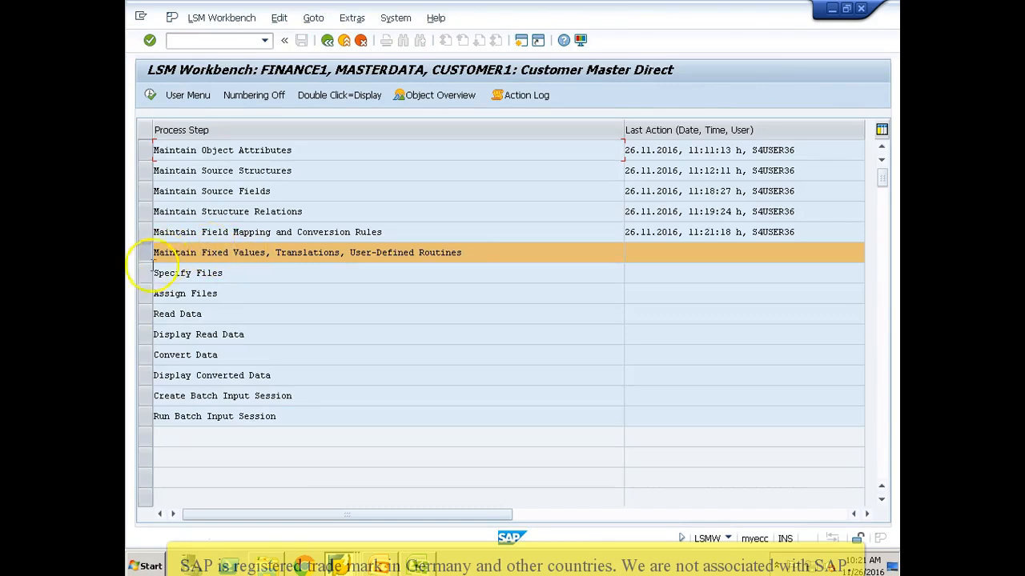
pyautogui.click(150, 273)
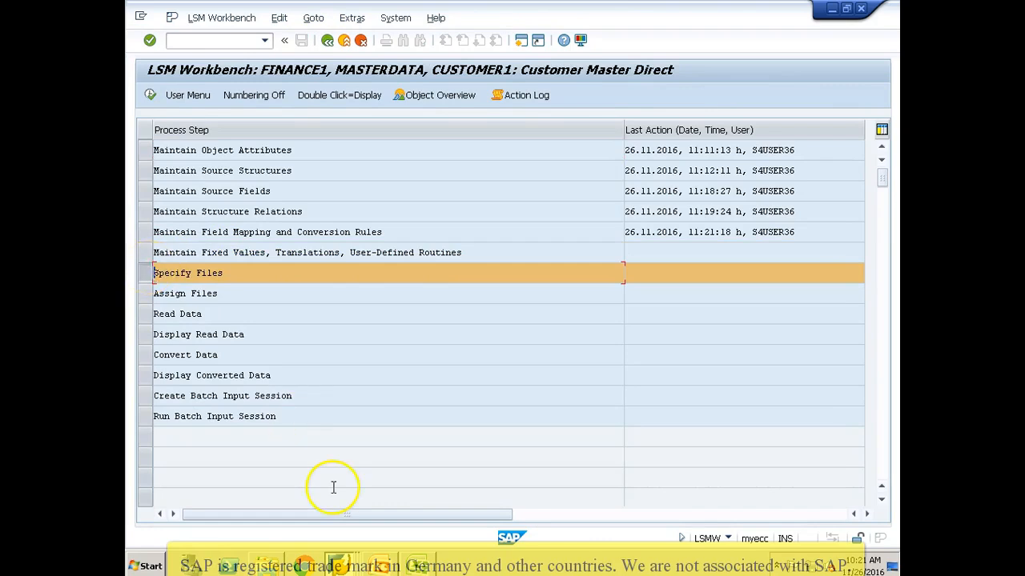
# Switch to Excel workbook Book2 and clear the field list in rows 6 to 19, columns 2 to 4
pyautogui.click(416, 565)
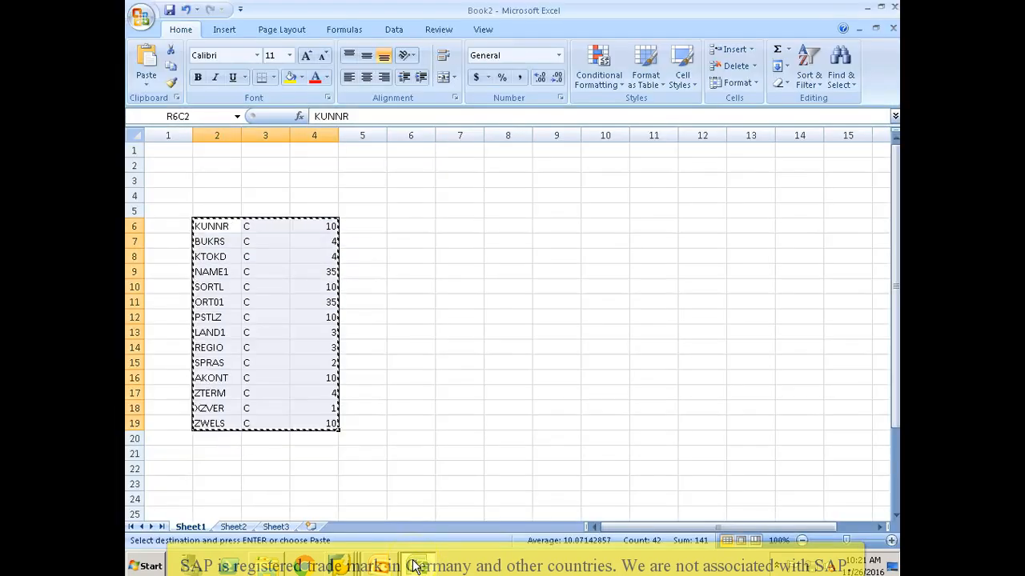
pyautogui.press('Delete')
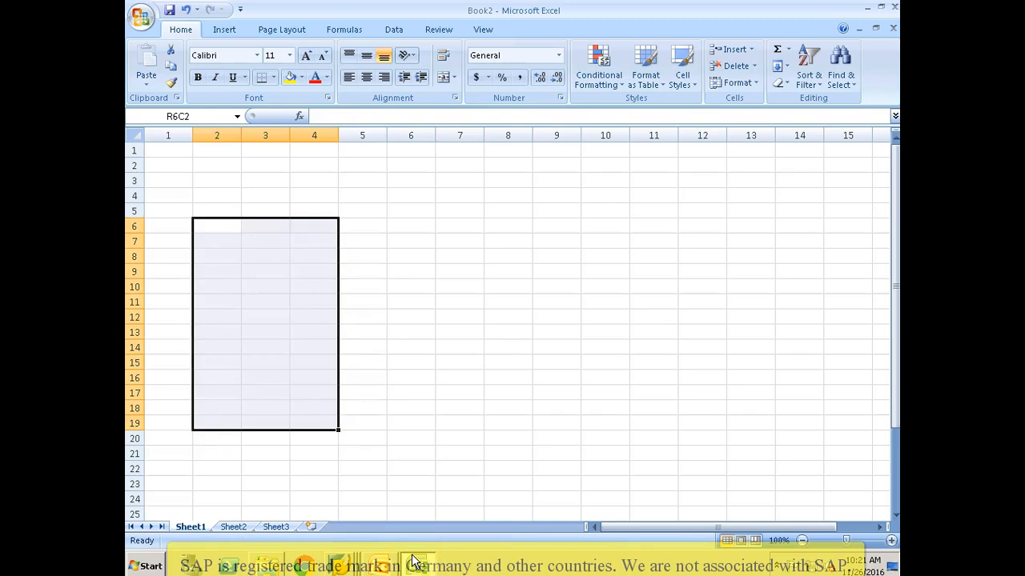
pyautogui.click(169, 152)
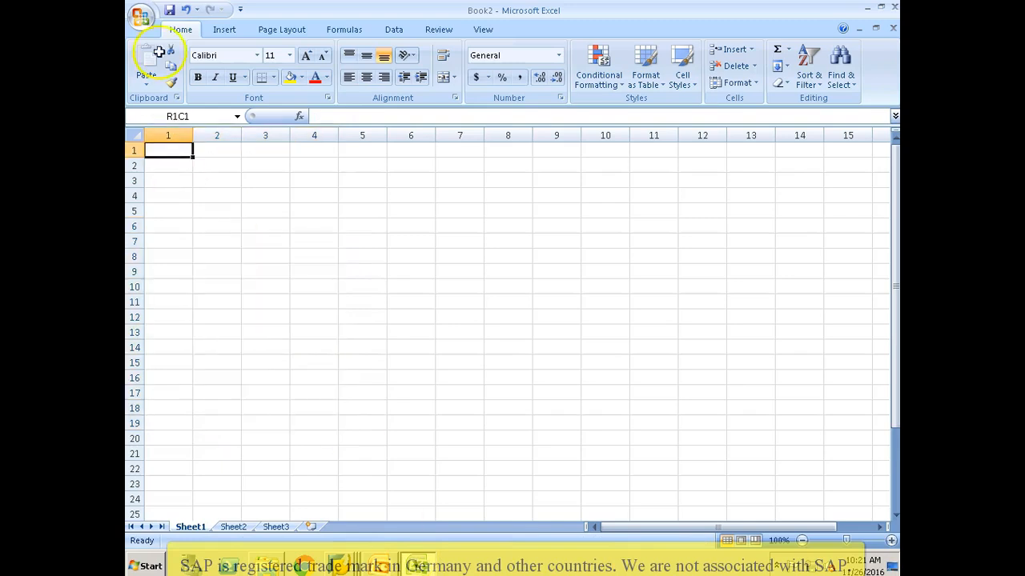
# Start opening a file in Excel, browse to the Desktop and show All Files
pyautogui.click(144, 18)
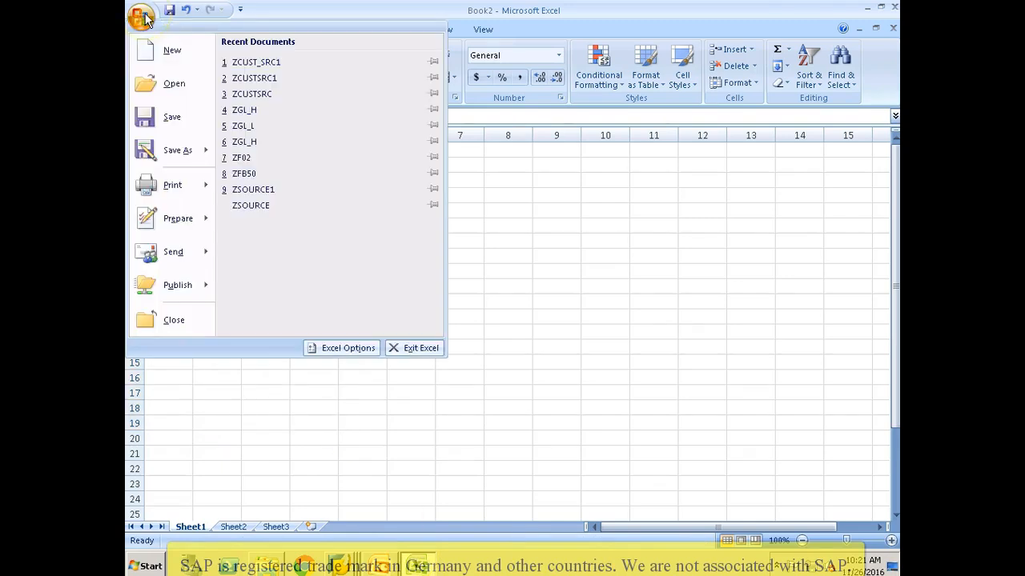
pyautogui.click(166, 87)
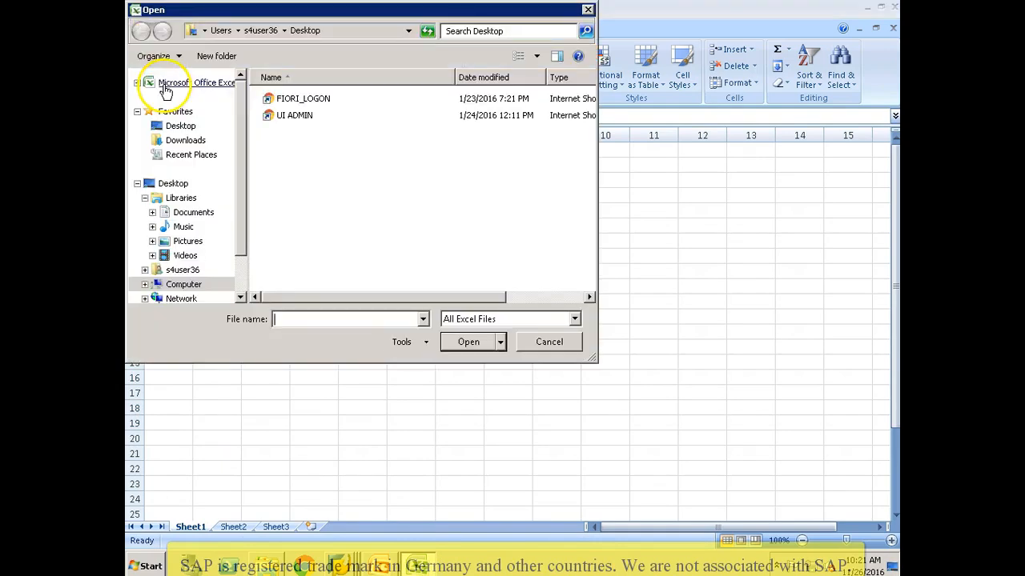
pyautogui.click(179, 128)
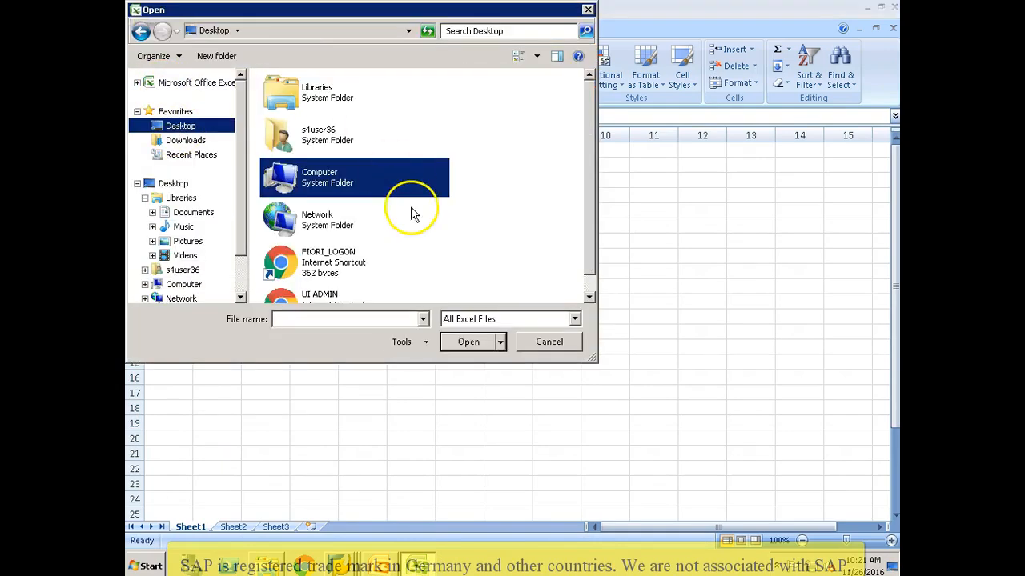
pyautogui.click(383, 232)
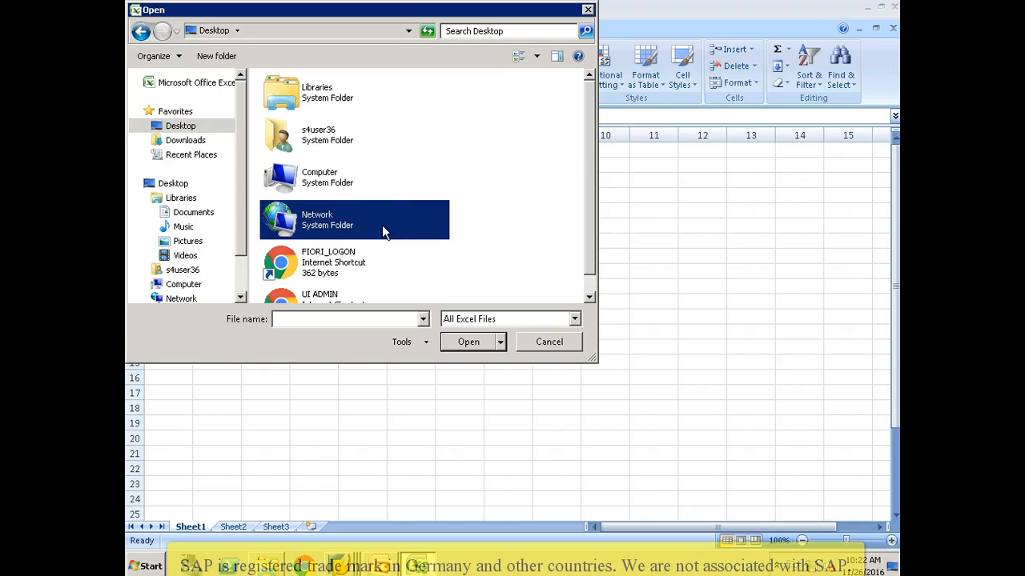
pyautogui.click(349, 256)
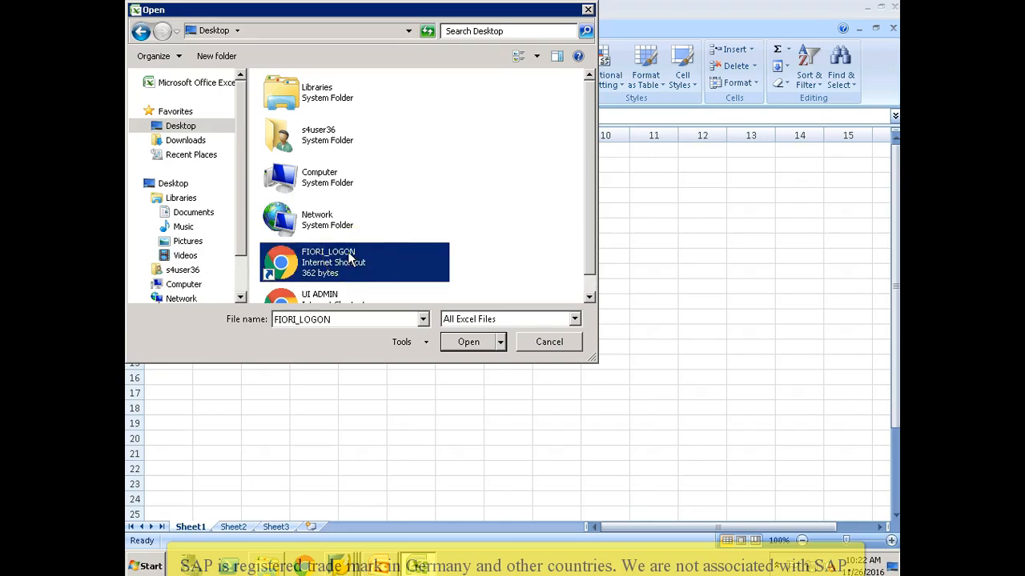
pyautogui.press('Down')
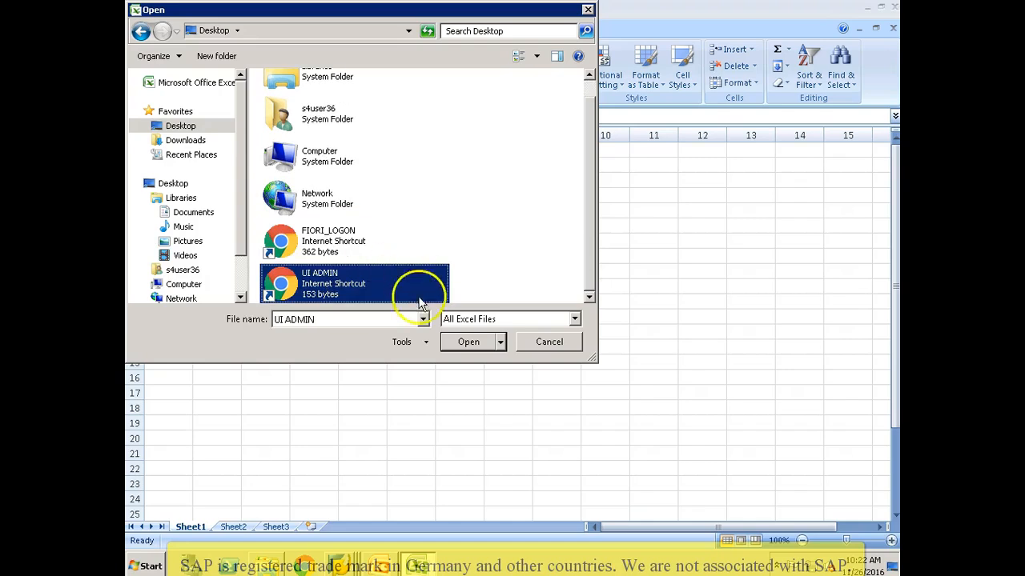
pyautogui.click(422, 319)
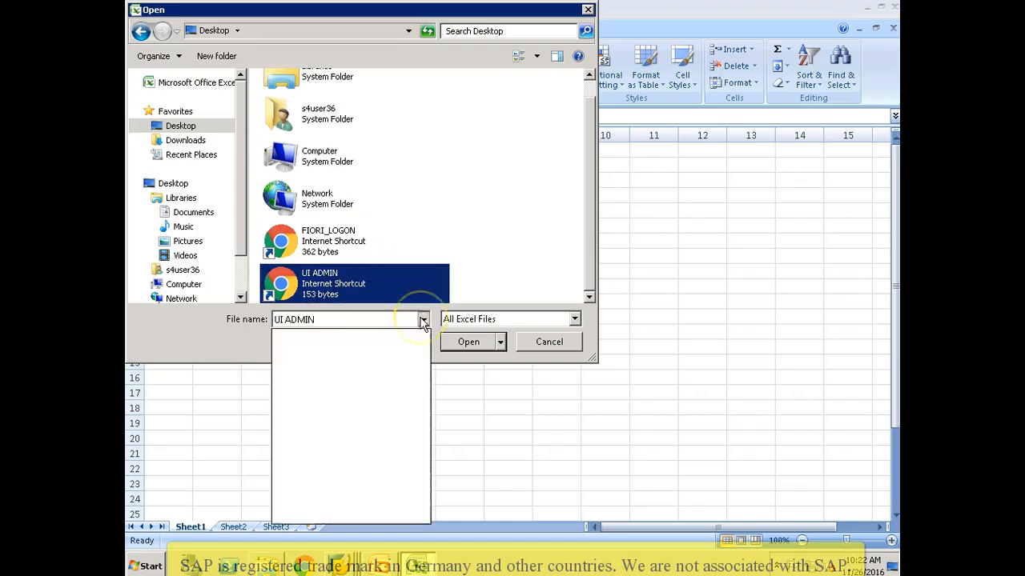
pyautogui.click(575, 321)
pyautogui.click(574, 319)
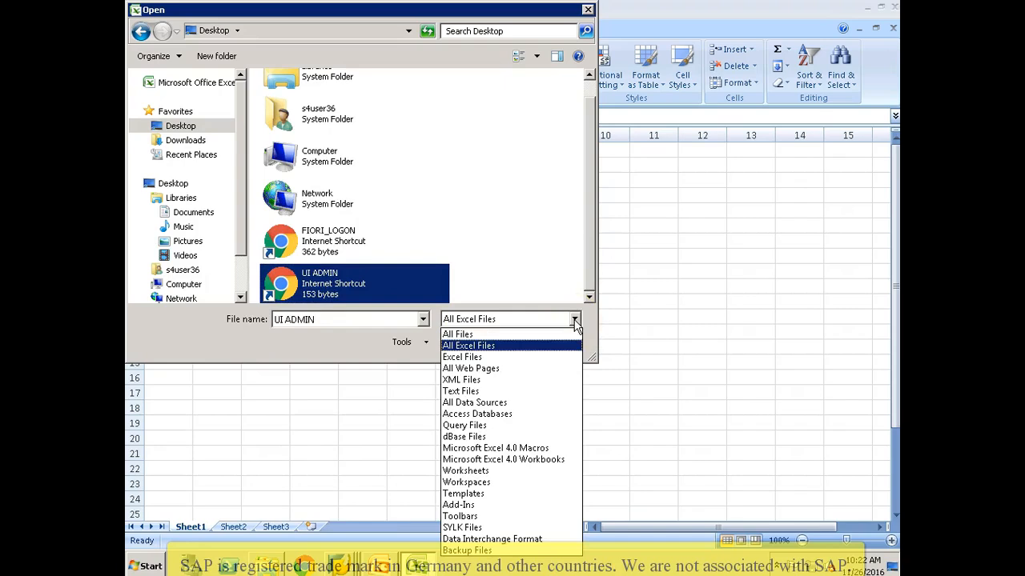
pyautogui.click(551, 337)
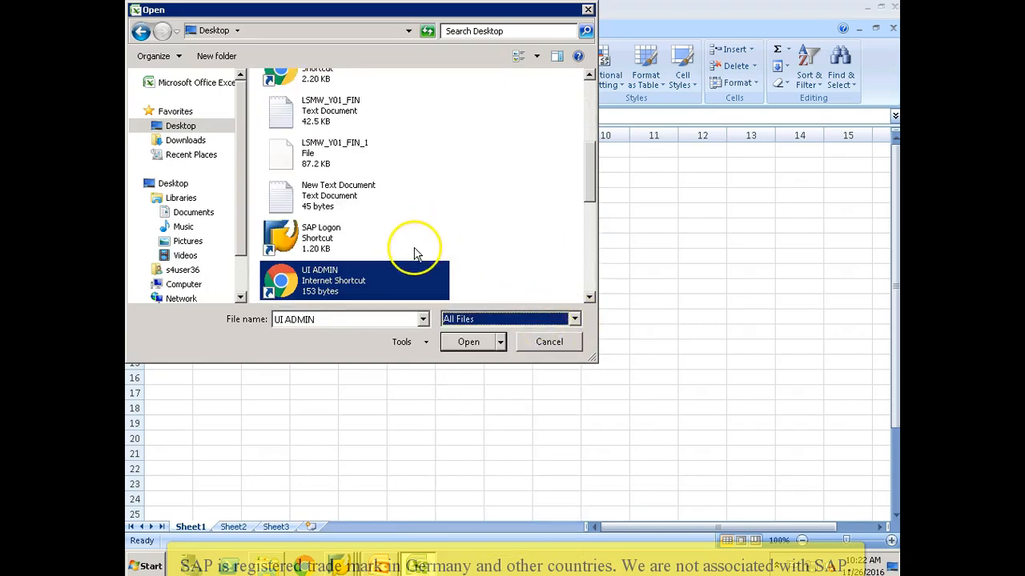
# Open the text document ZCUST_SRC1 as tab-delimited data and proceed to the column format settings of the import
pyautogui.click(331, 104)
pyautogui.press('z')
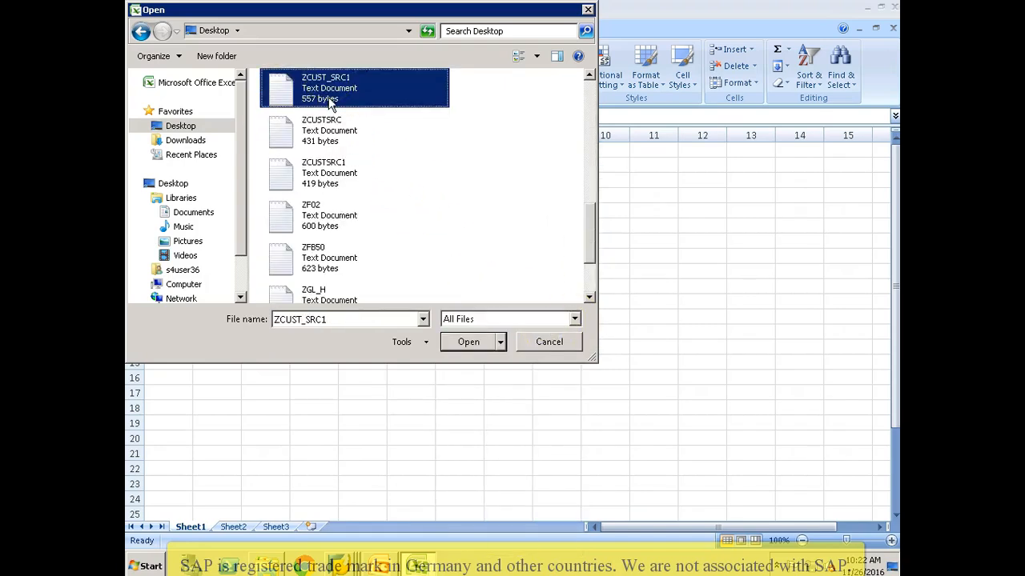
pyautogui.doubleClick(331, 104)
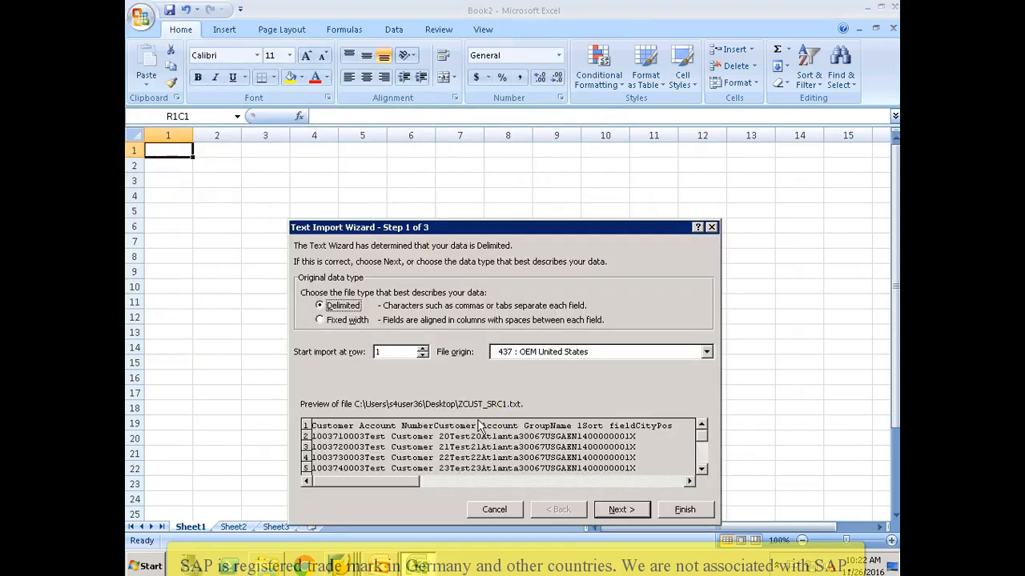
pyautogui.click(612, 510)
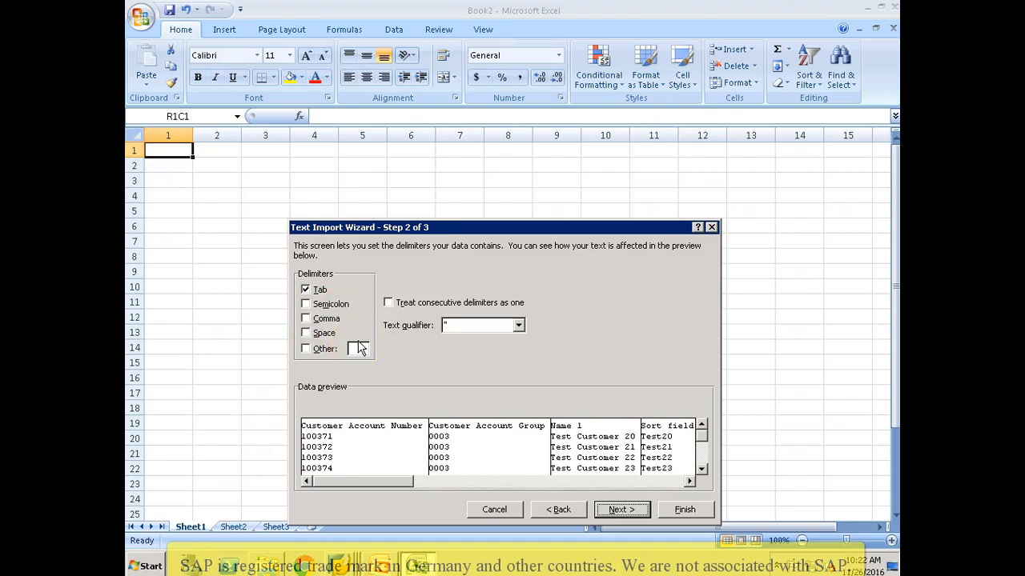
pyautogui.click(615, 512)
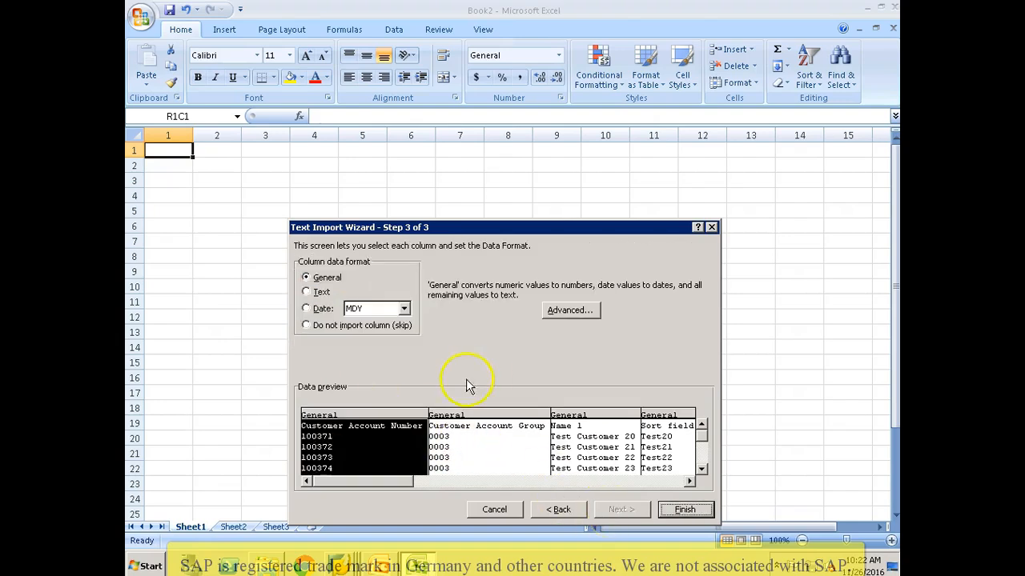
# Set the Customer Account Group and Terms of Payment Key columns to Text format and finish the import
pyautogui.click(453, 416)
pyautogui.click(308, 293)
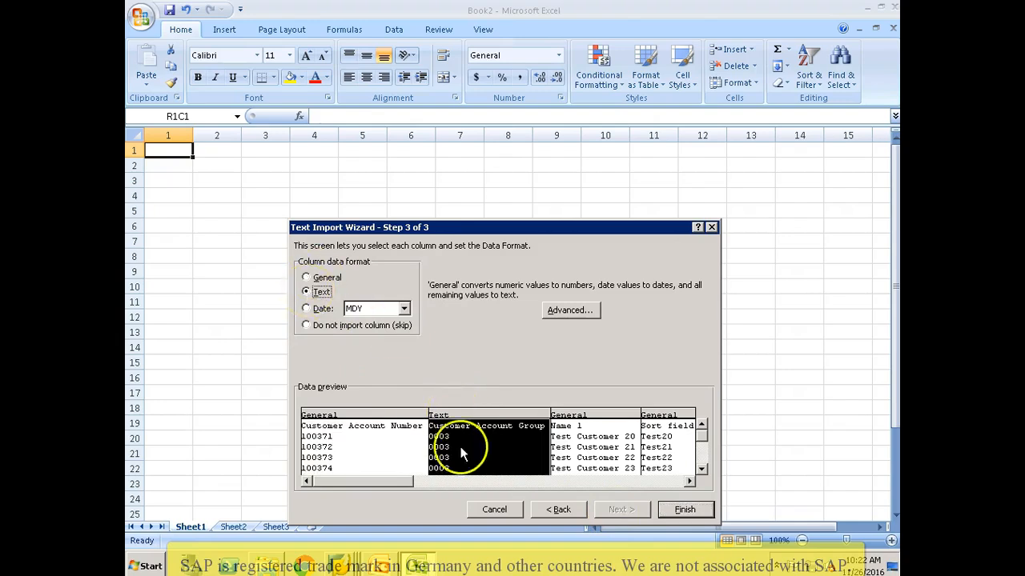
pyautogui.click(483, 482)
pyautogui.moveTo(483, 483); pyautogui.dragTo(533, 485)
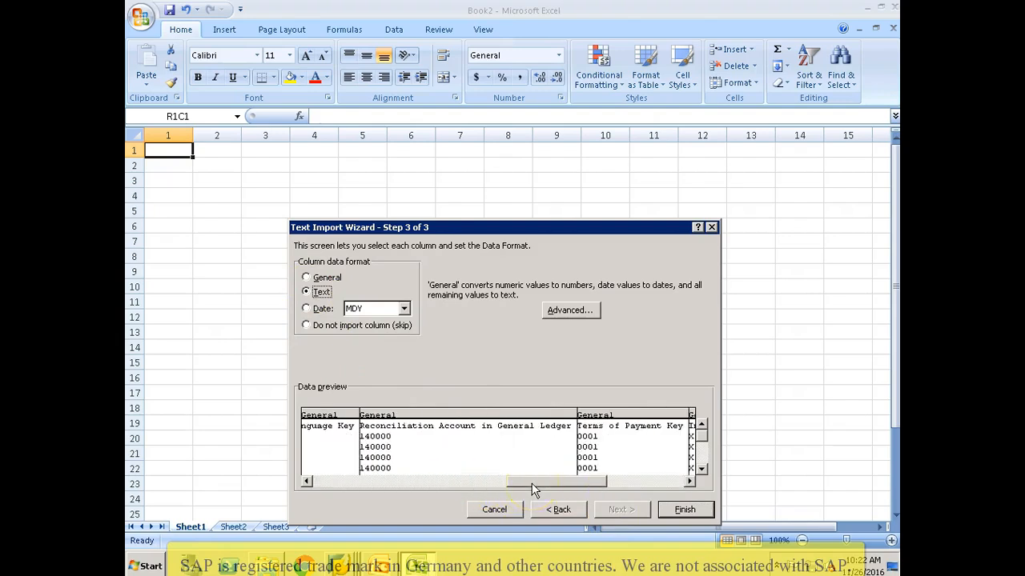
pyautogui.click(592, 417)
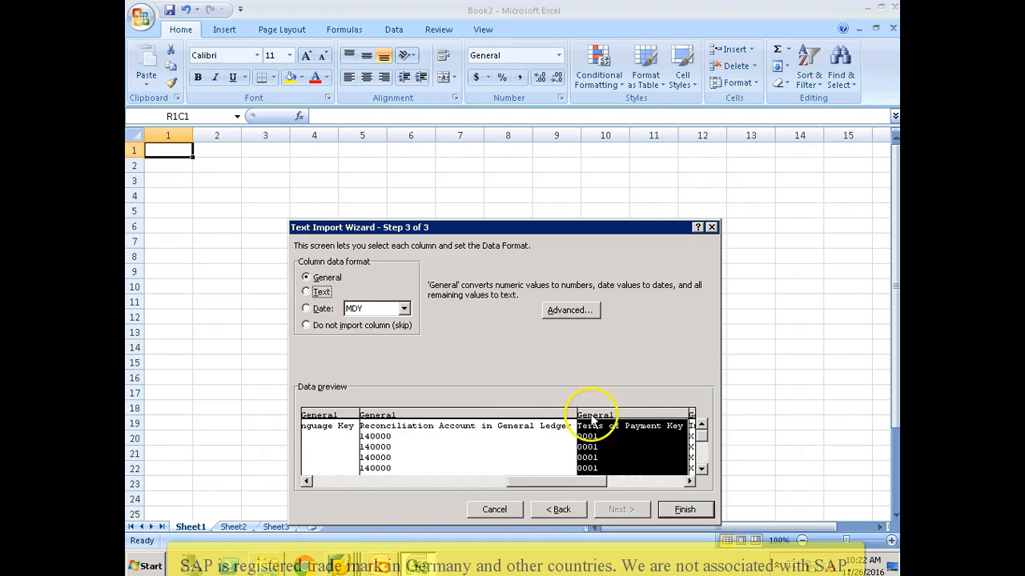
pyautogui.click(307, 293)
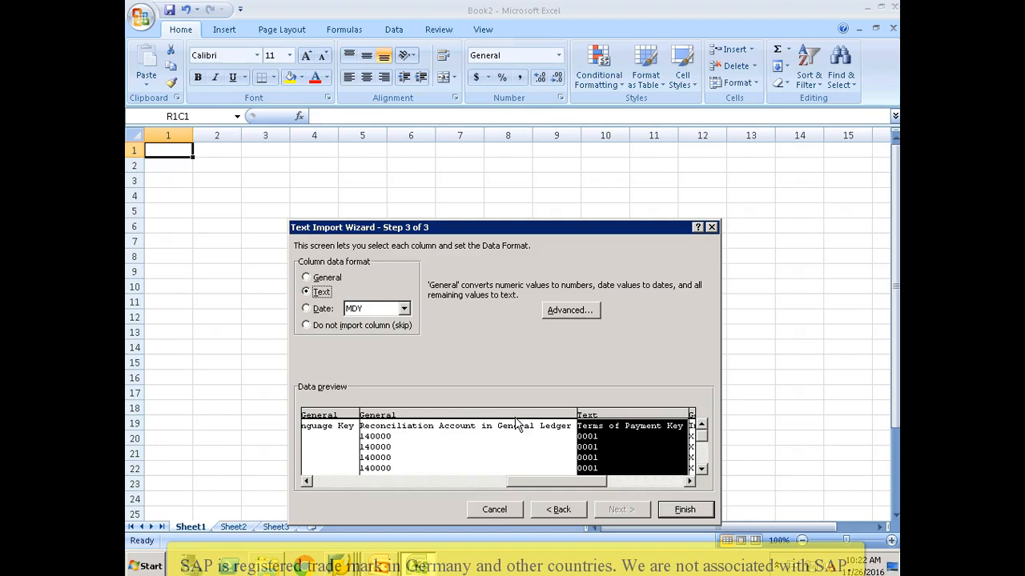
pyautogui.click(597, 415)
pyautogui.click(682, 511)
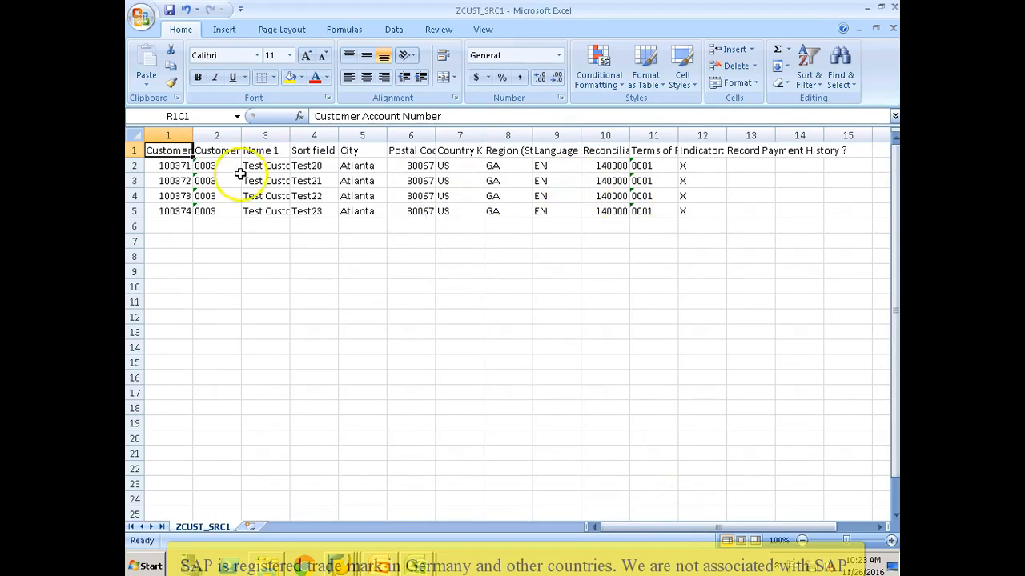
# Replace the four customer account numbers in rows 2 to 5 with the next consecutive unused numbers by changing their last digits
pyautogui.click(183, 167)
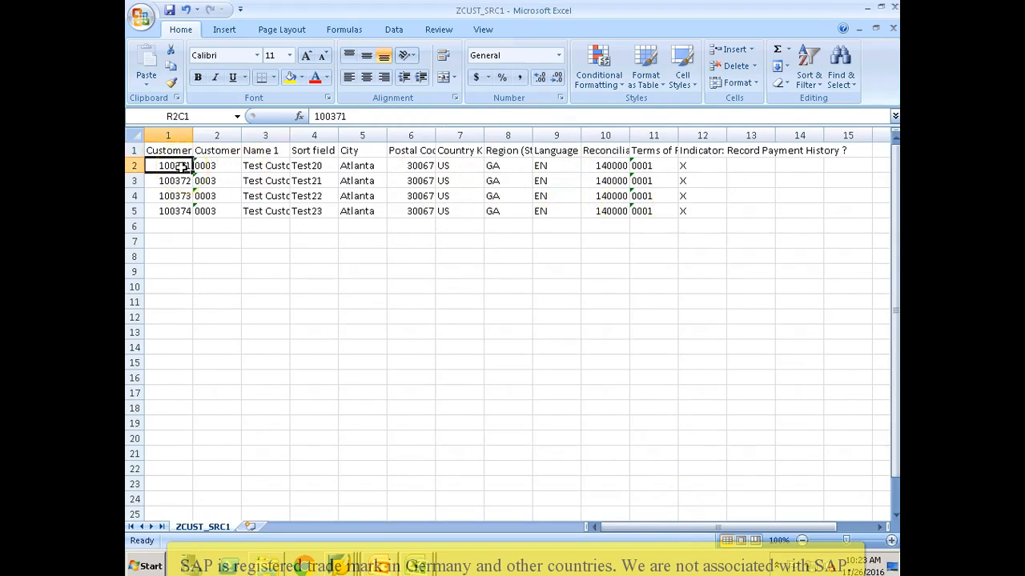
pyautogui.press('F2')
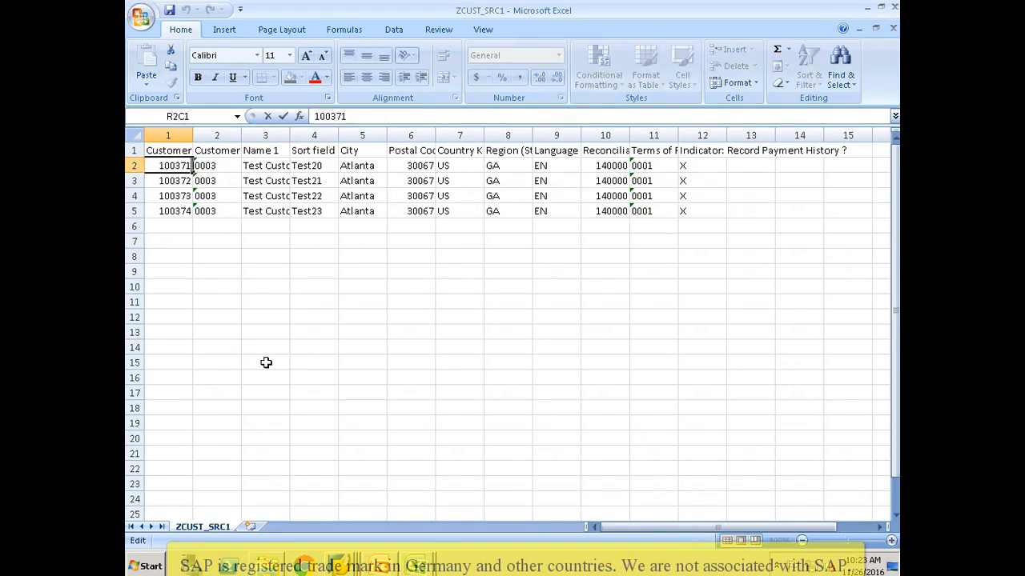
pyautogui.write('5')
pyautogui.press('Return')
pyautogui.press('F2')
pyautogui.press('Return')
pyautogui.press('F2')
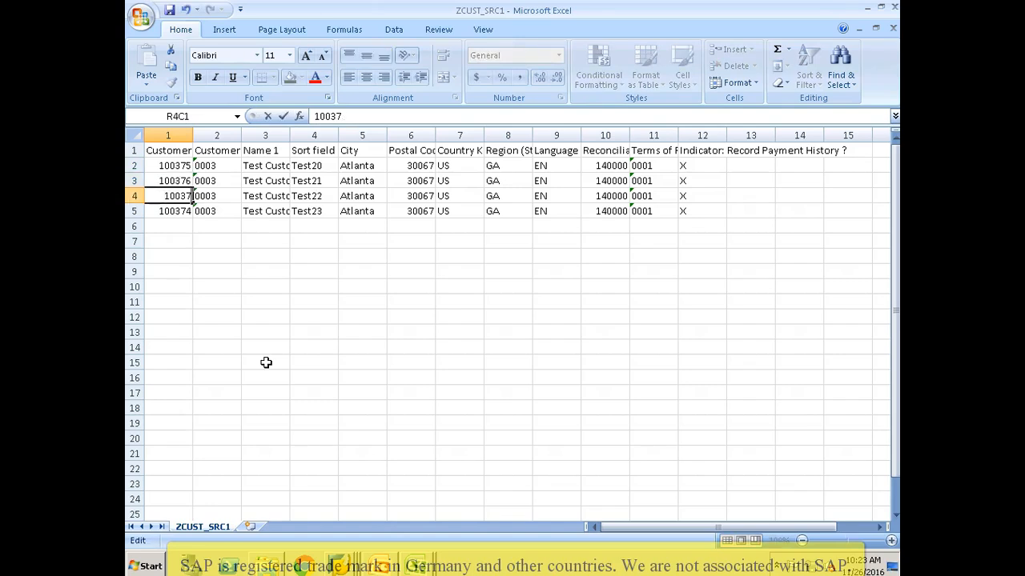
pyautogui.press('Return')
pyautogui.press('F2')
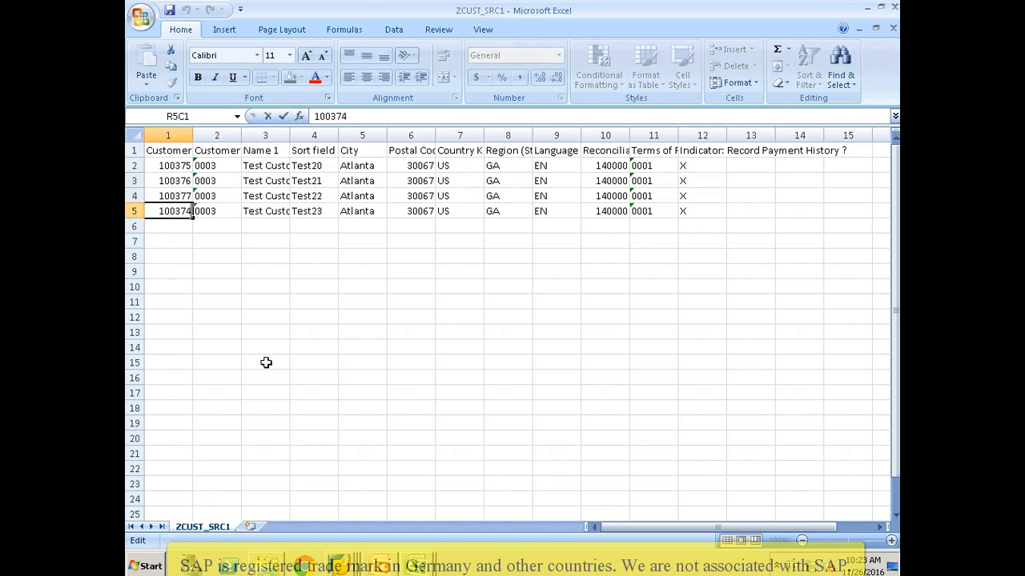
pyautogui.write('8')
pyautogui.press('Return')
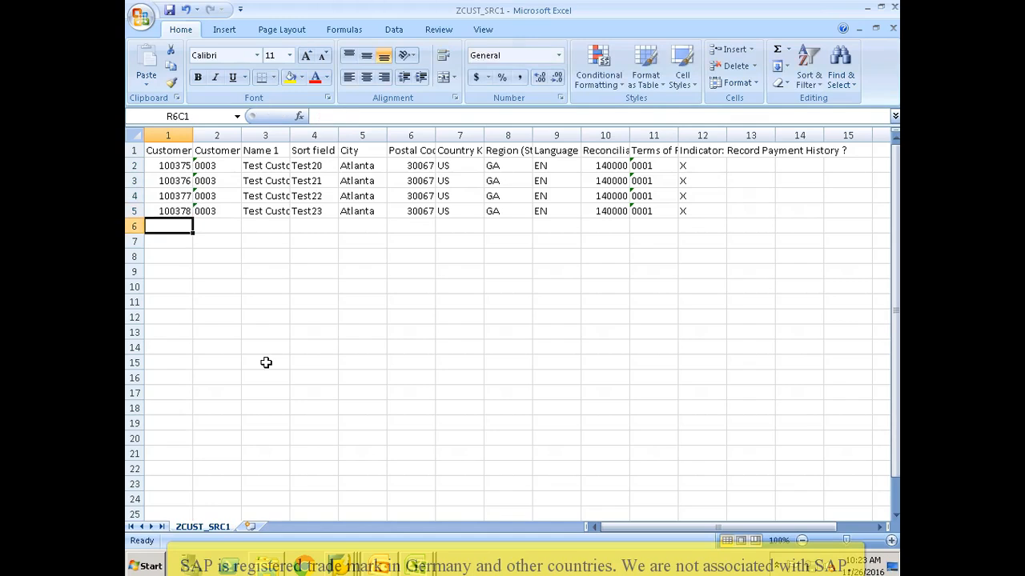
# Renumber the Name 1 entries in rows 2 to 5 consecutively as Test Customer 24 through Test Customer 27
pyautogui.click(267, 165)
pyautogui.press('F2')
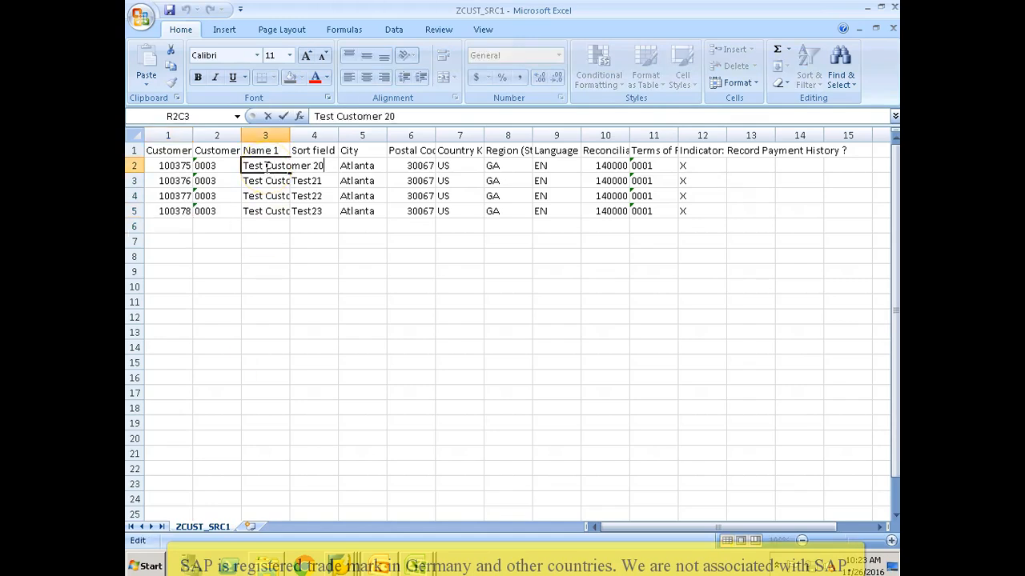
pyautogui.write('1')
pyautogui.press('Return')
pyautogui.press('F2')
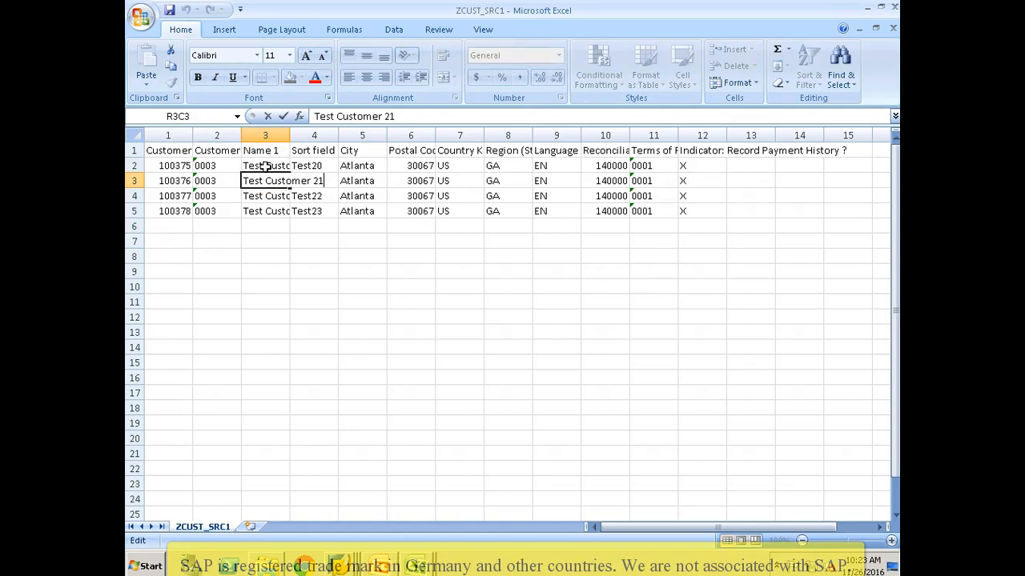
pyautogui.press('Escape')
pyautogui.click(266, 166)
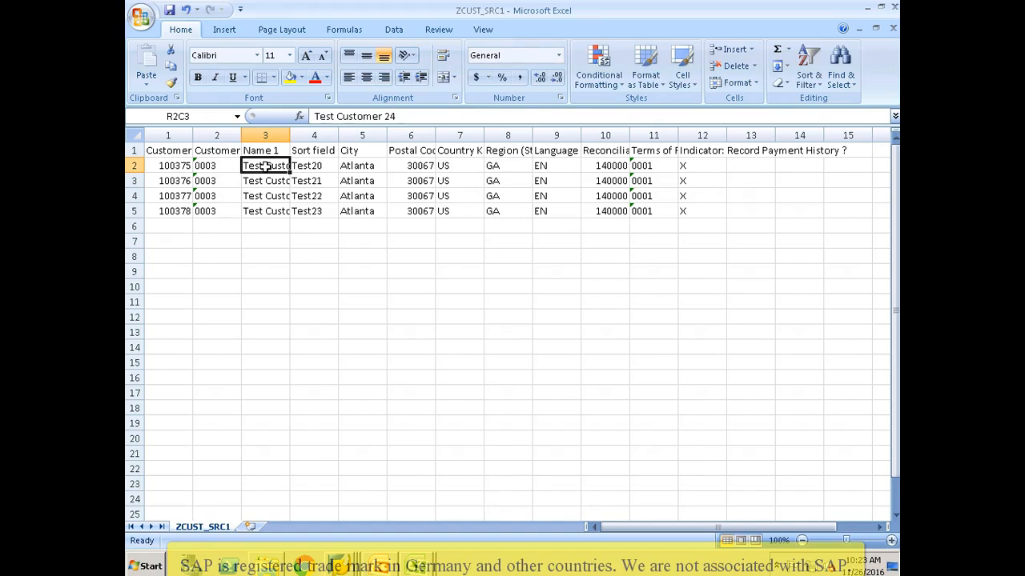
pyautogui.press('Down')
pyautogui.press('F2')
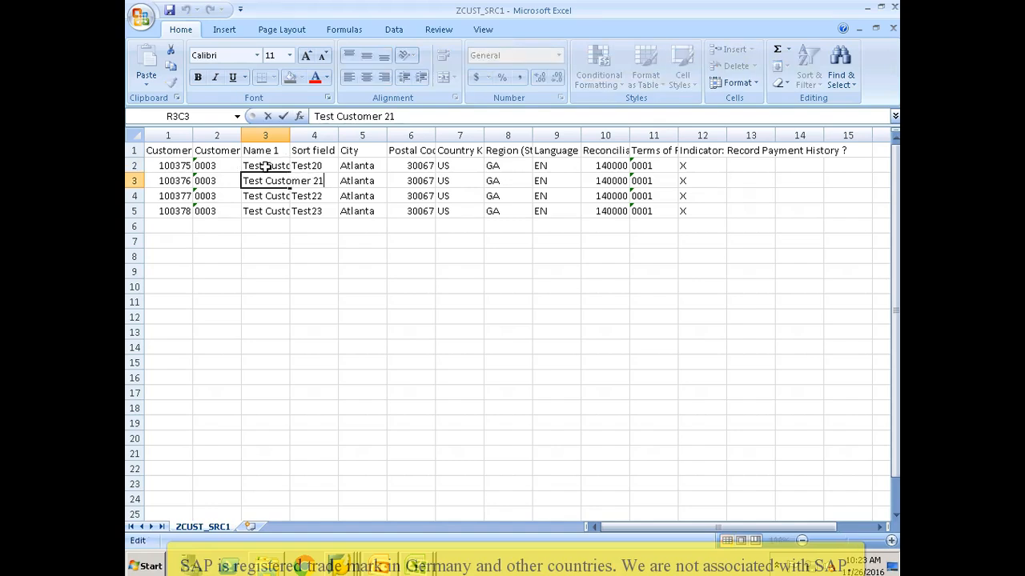
pyautogui.press('Return')
pyautogui.press('F2')
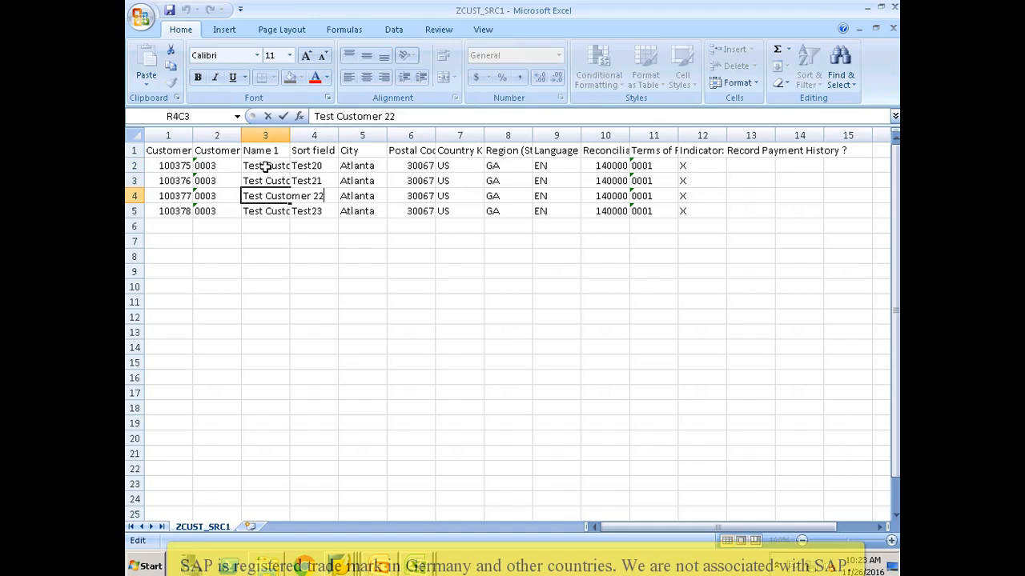
pyautogui.write('6')
pyautogui.press('Return')
pyautogui.press('F2')
pyautogui.press('BackSpace')
pyautogui.write('7')
pyautogui.press('Return')
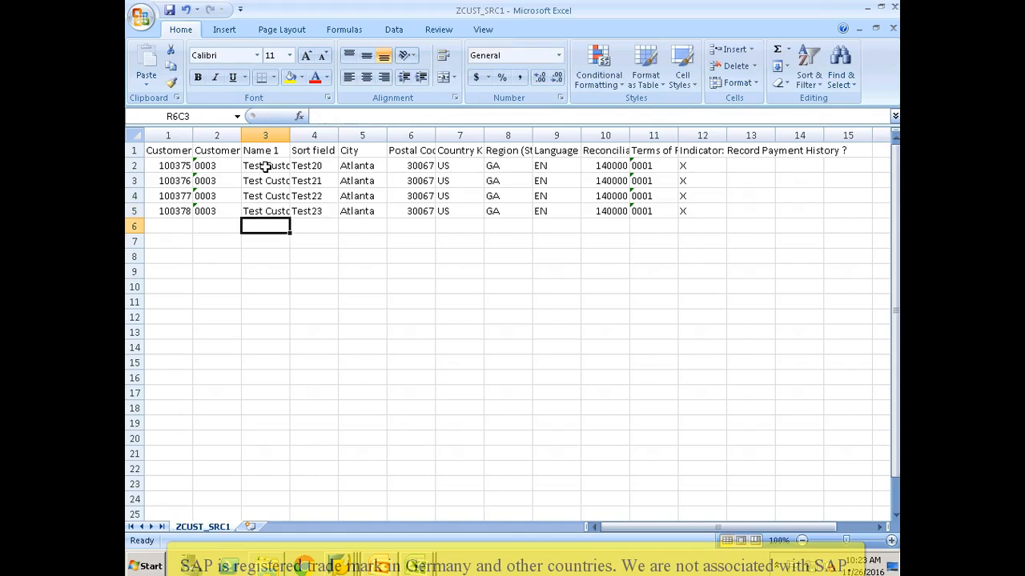
# Change the Sort field entries in rows 2 to 5 to Test24, Test25, Test26 and Test27
pyautogui.click(312, 166)
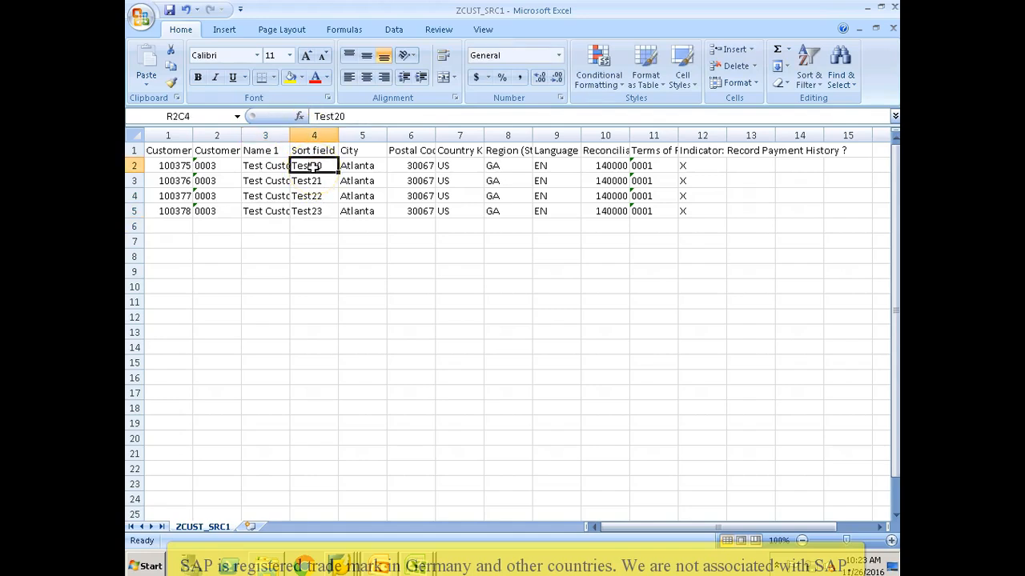
pyautogui.press('Left')
pyautogui.press('Right')
pyautogui.doubleClick(312, 166)
pyautogui.press('Return')
pyautogui.press('F2')
pyautogui.press('BackSpace')
pyautogui.press('Return')
pyautogui.press('F2')
pyautogui.write('6')
pyautogui.press('Return')
pyautogui.press('F2')
pyautogui.press('BackSpace')
pyautogui.write('7')
pyautogui.press('Return')
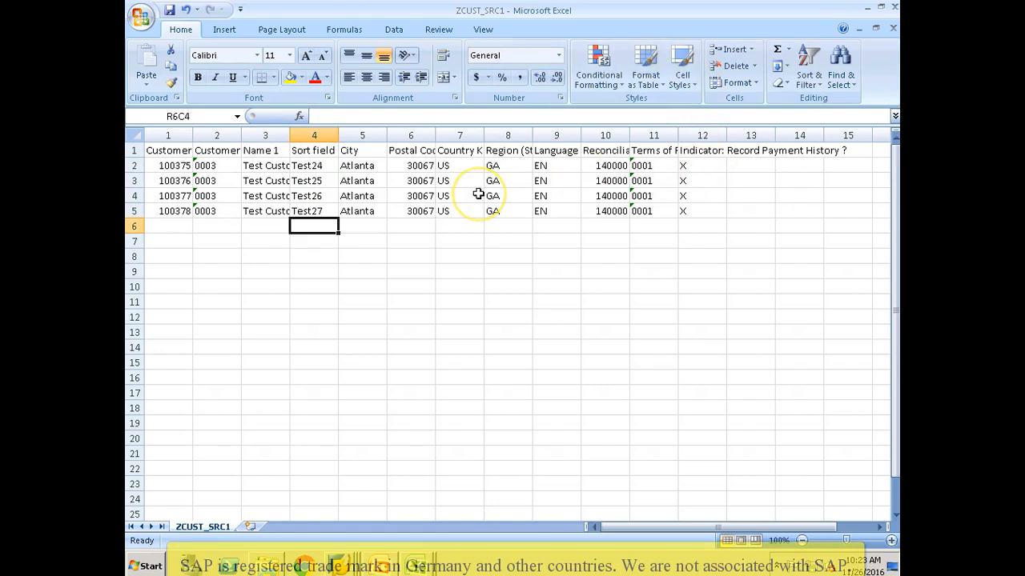
# Save the file, keeping its text format, and save a tab-delimited copy on the Desktop as ZCUST_SRC2
pyautogui.hotkey('ctrl', 's')
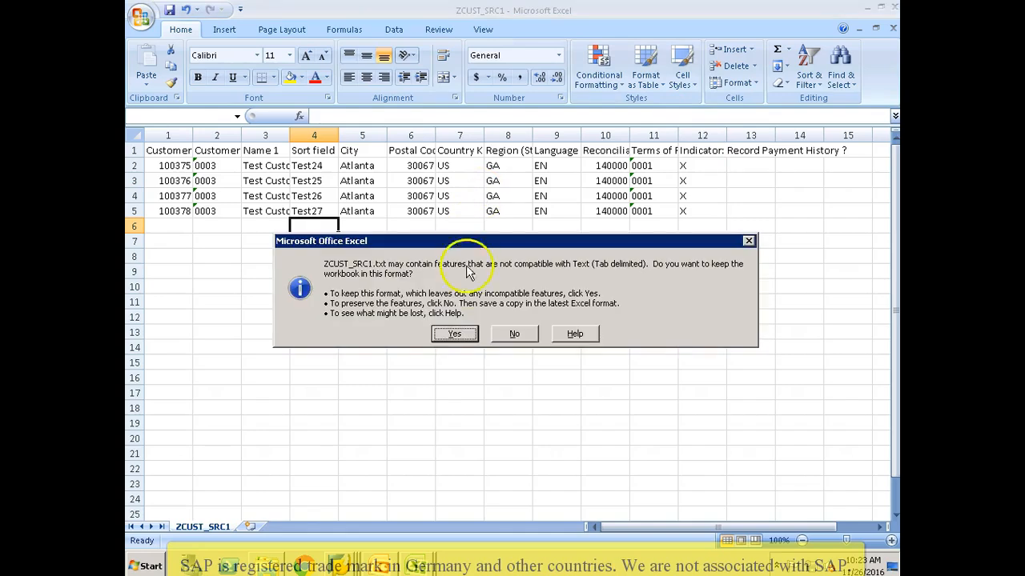
pyautogui.click(456, 335)
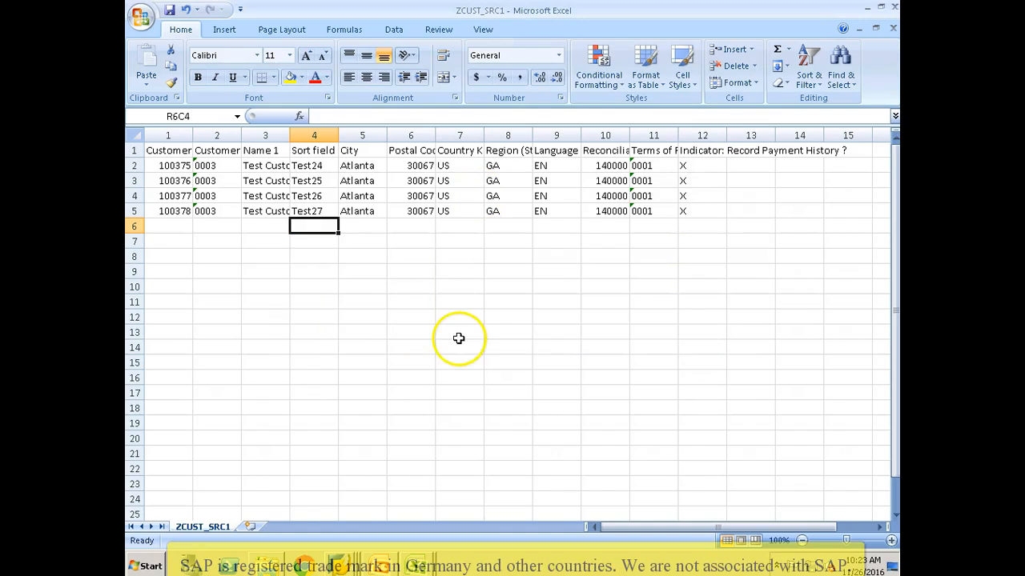
pyautogui.click(144, 21)
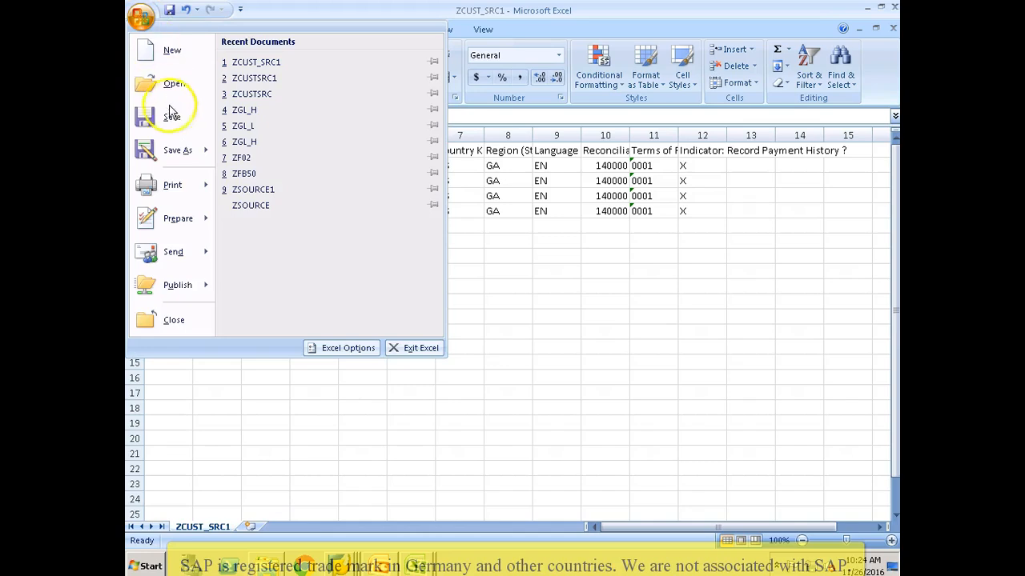
pyautogui.click(165, 149)
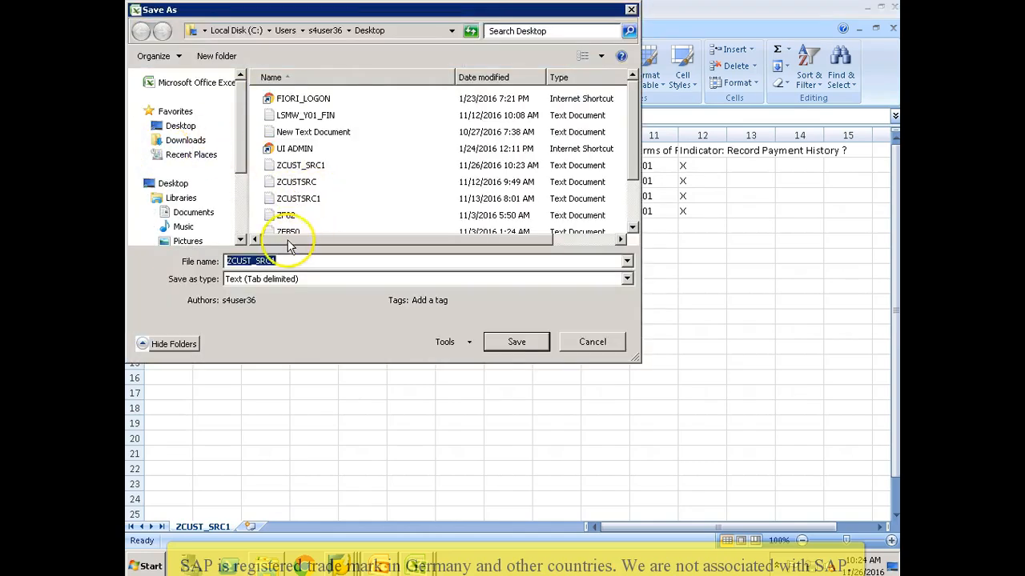
pyautogui.click(292, 261)
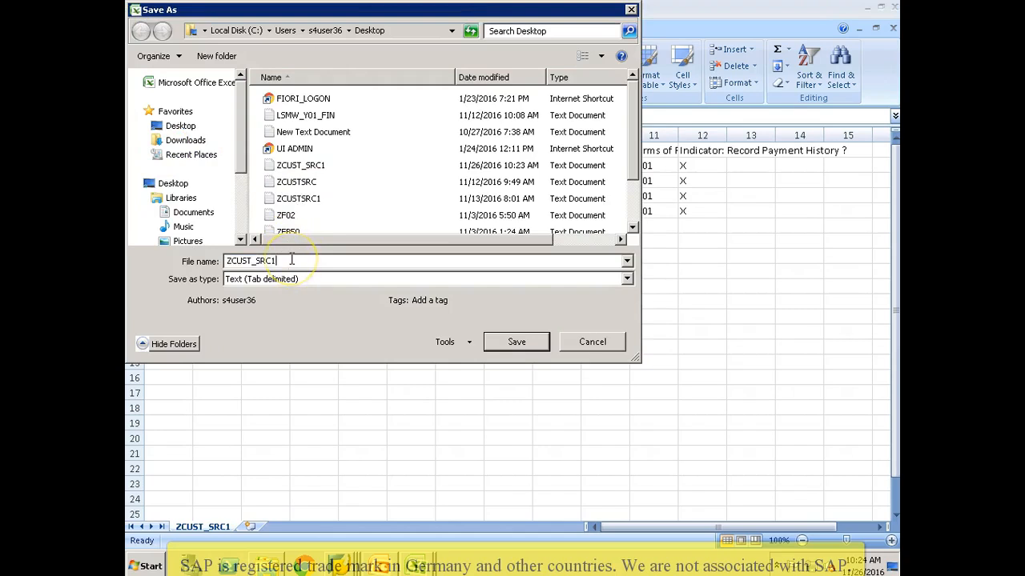
pyautogui.press('BackSpace')
pyautogui.write('2')
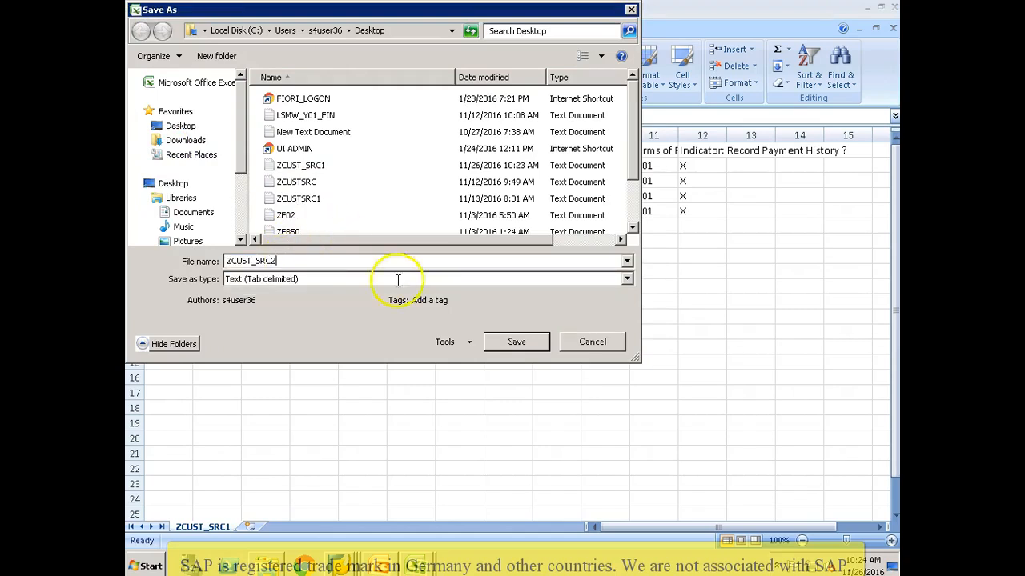
pyautogui.click(512, 341)
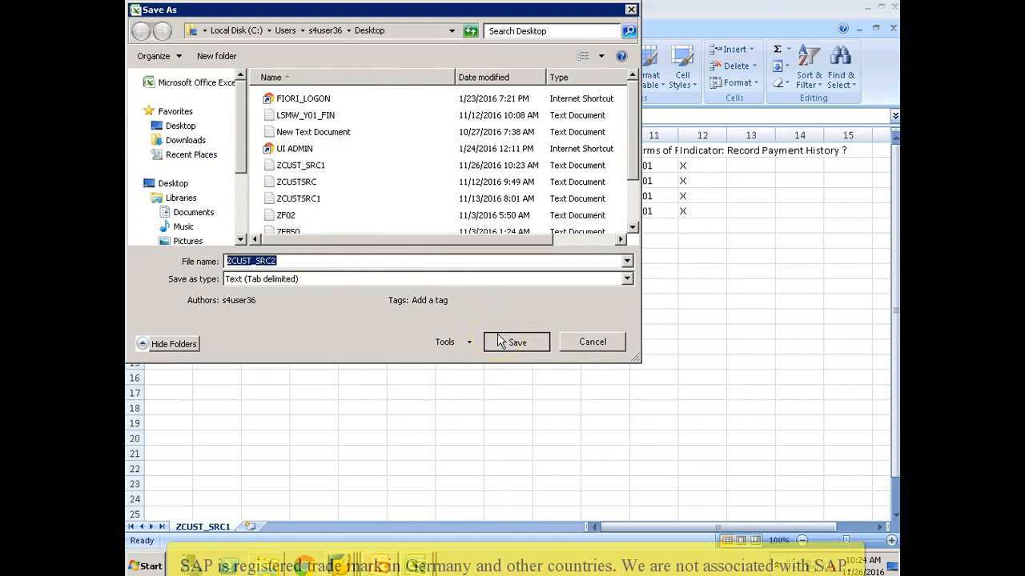
pyautogui.click(463, 335)
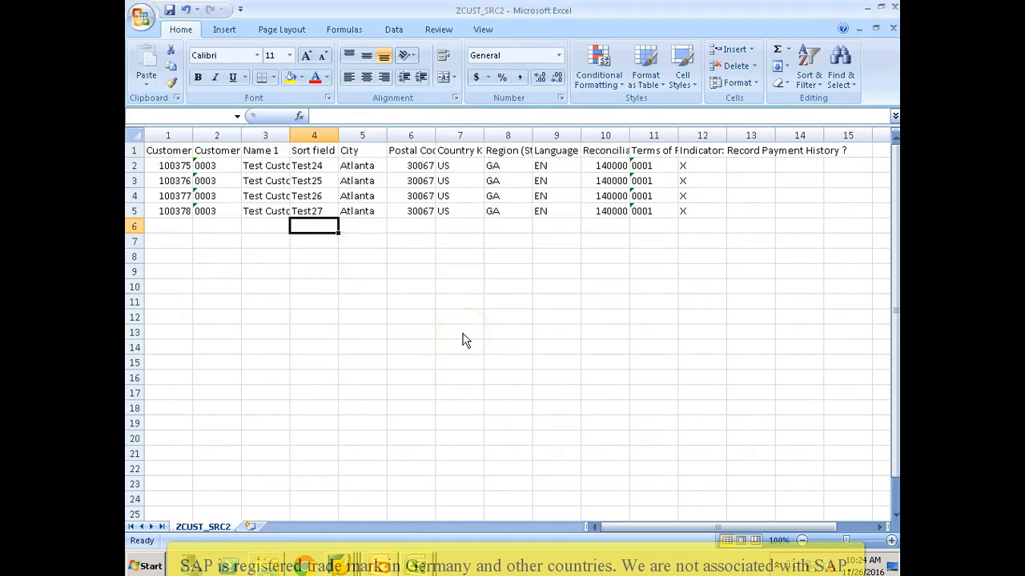
# Close the ZCUST_SRC2 file, saving its changes and keeping the tab-delimited text format
pyautogui.hotkey('alt', 'F4')
pyautogui.click(454, 318)
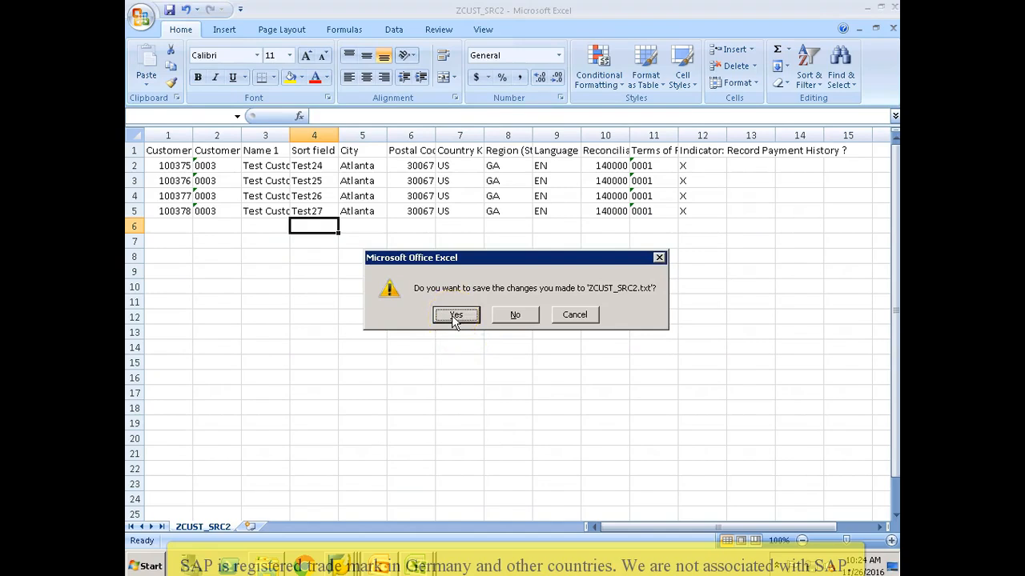
pyautogui.click(451, 336)
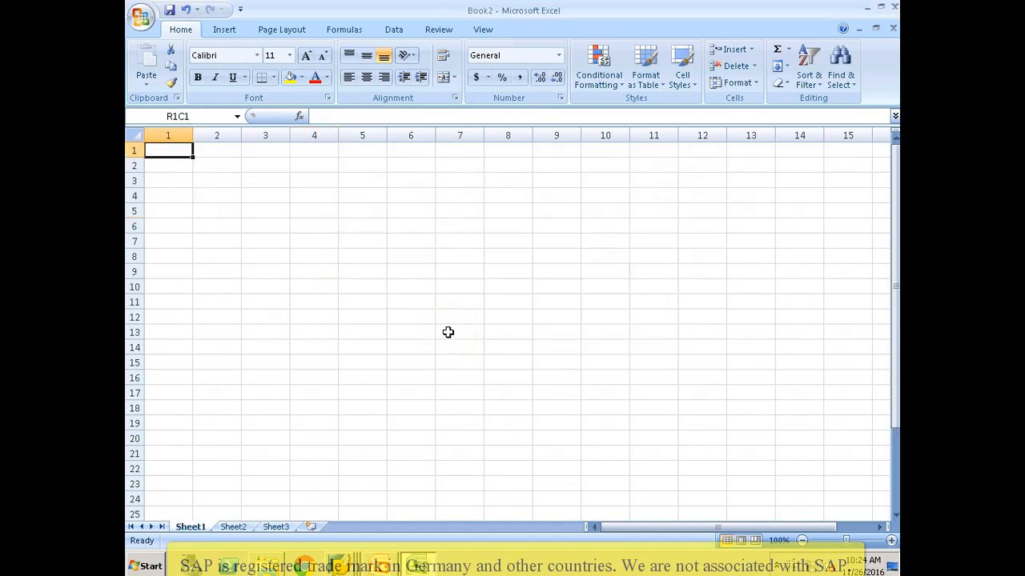
# Switch to the SAP LSM Workbench, open Specify Files in change mode and start adding a legacy data file on the PC
pyautogui.hotkey('alt', 'Tab')
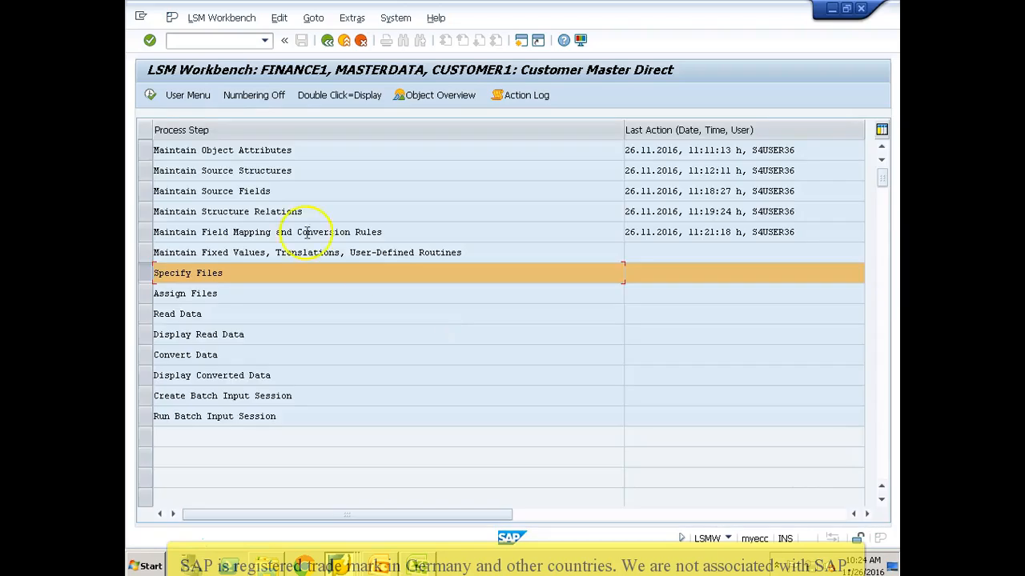
pyautogui.click(150, 95)
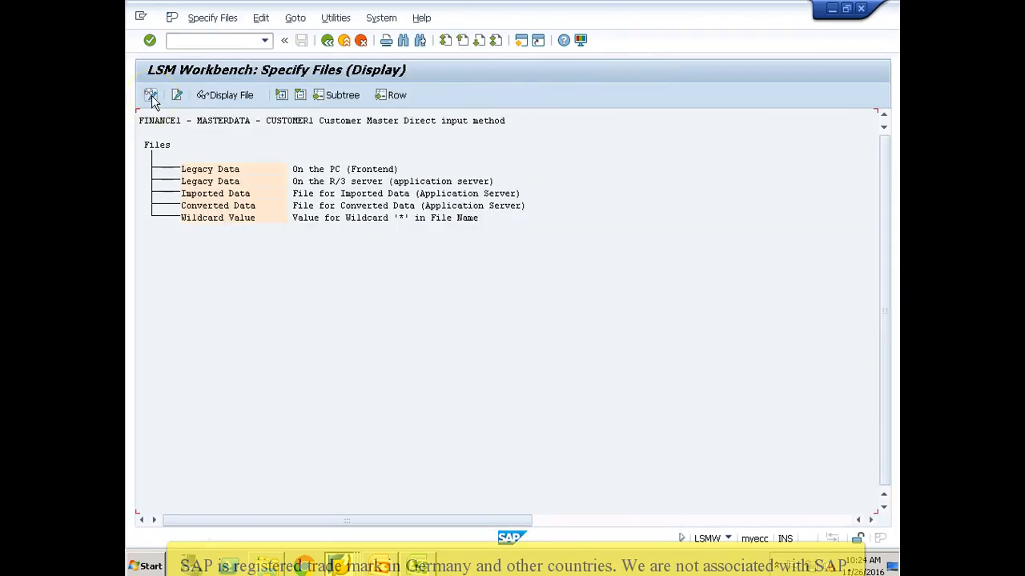
pyautogui.click(151, 95)
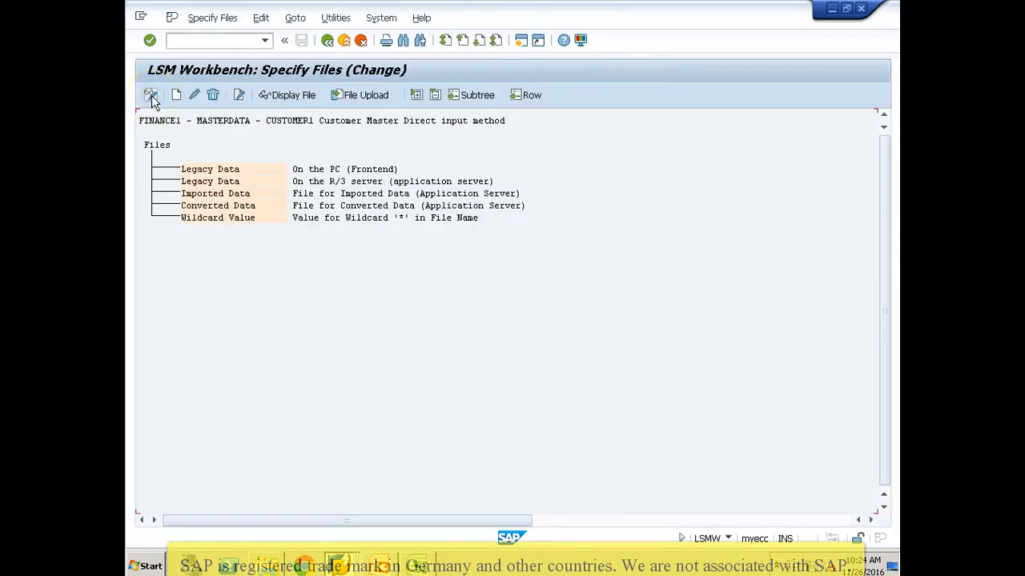
pyautogui.doubleClick(298, 172)
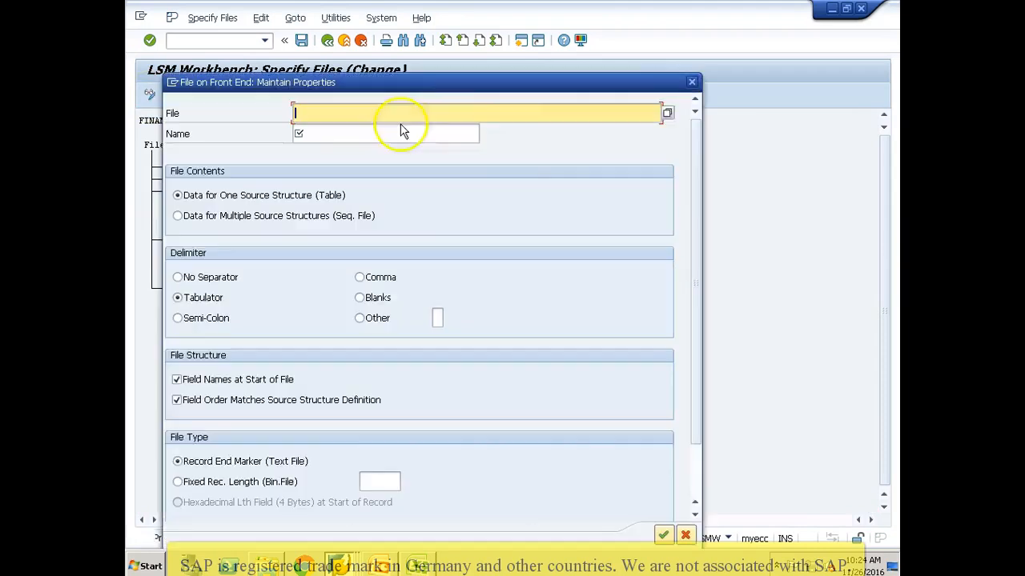
# Browse to the Desktop and choose the text document ZCUST_SRC2 as the legacy data file
pyautogui.click(667, 115)
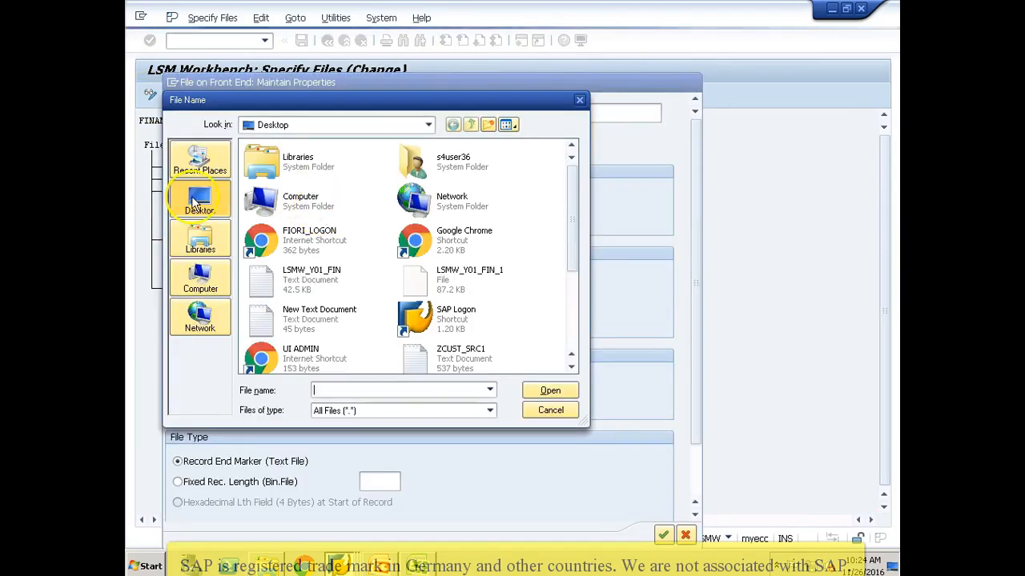
pyautogui.click(194, 204)
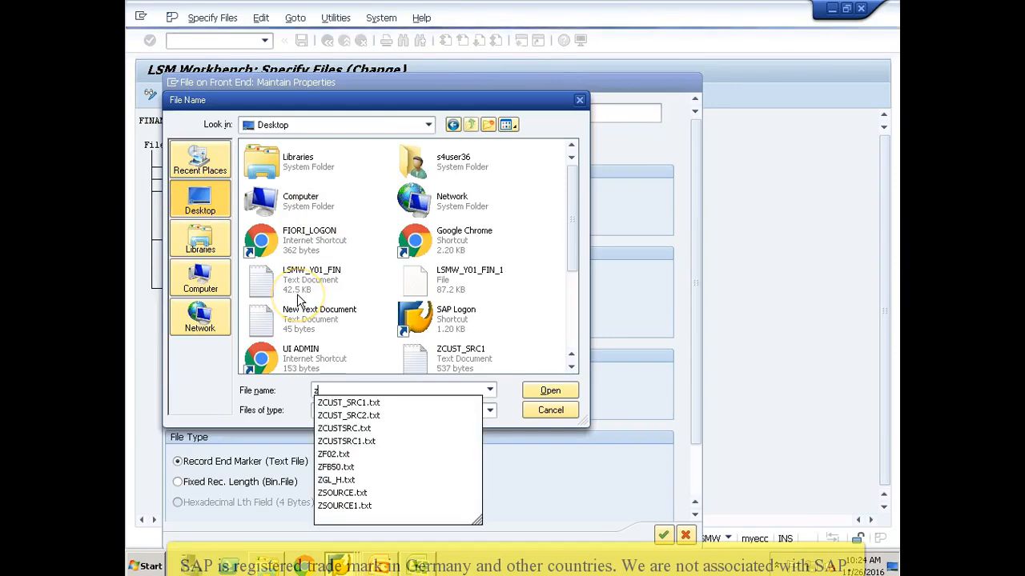
pyautogui.write('z')
pyautogui.click(297, 285)
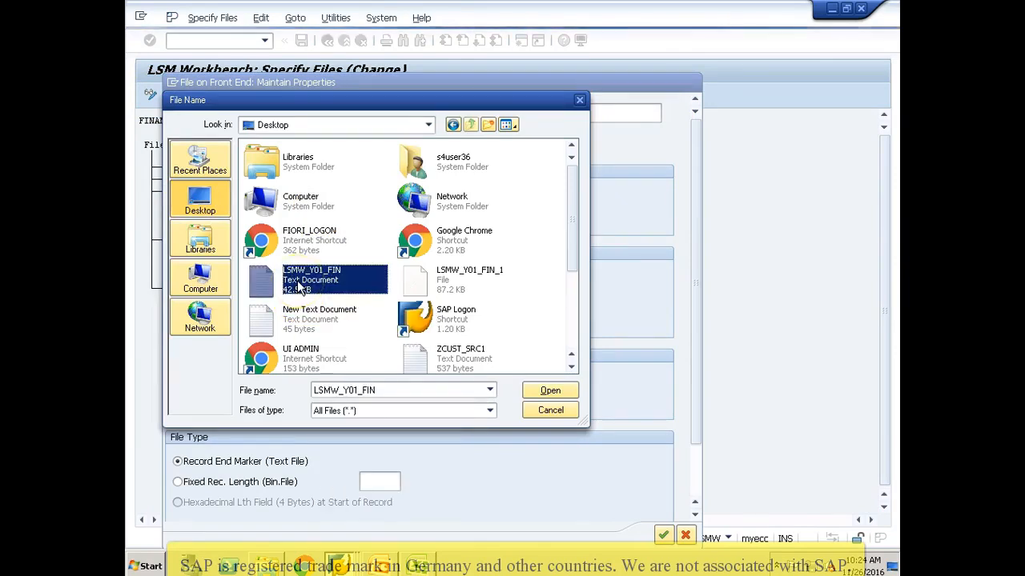
pyautogui.press('z')
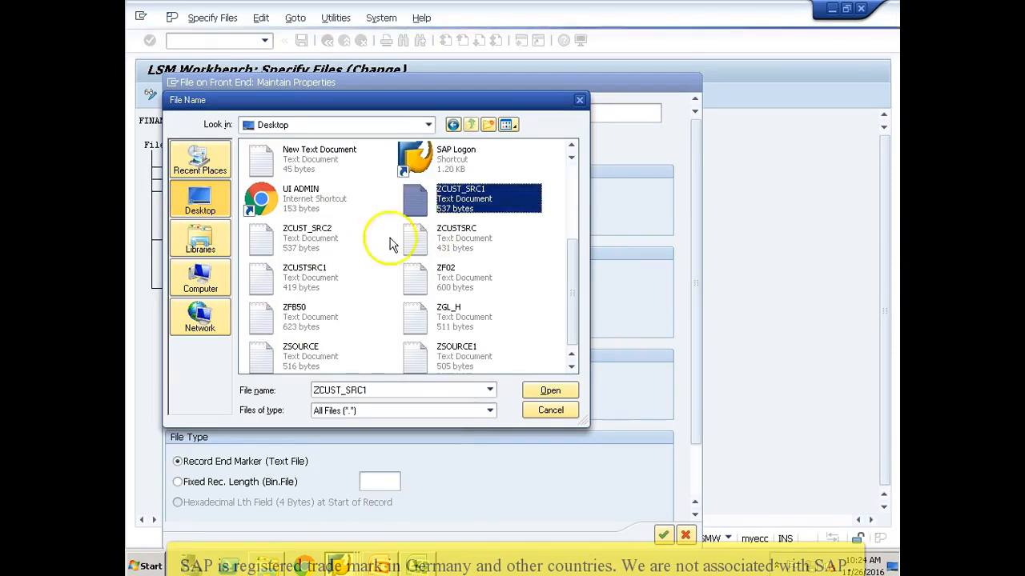
pyautogui.click(320, 232)
pyautogui.click(550, 390)
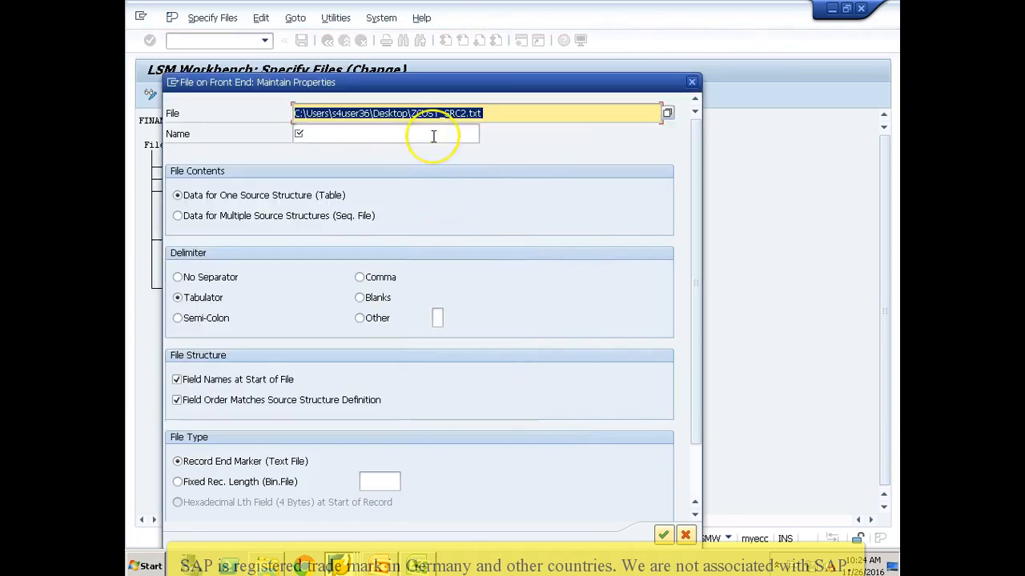
# Name the legacy data file Customer Master Upload, accept its properties, save the file specification and return to the process steps
pyautogui.click(433, 135)
pyautogui.write('C')
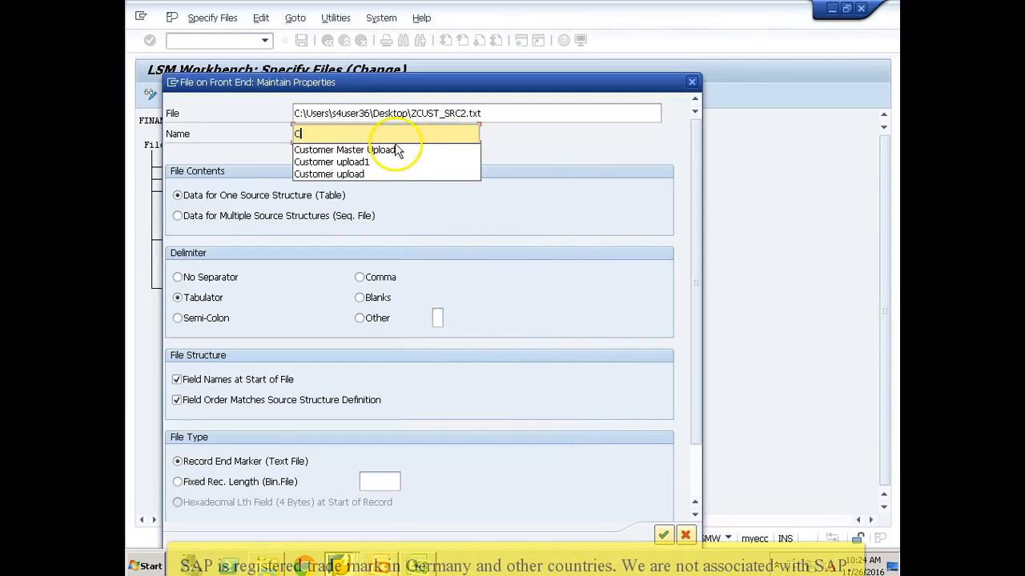
pyautogui.click(389, 151)
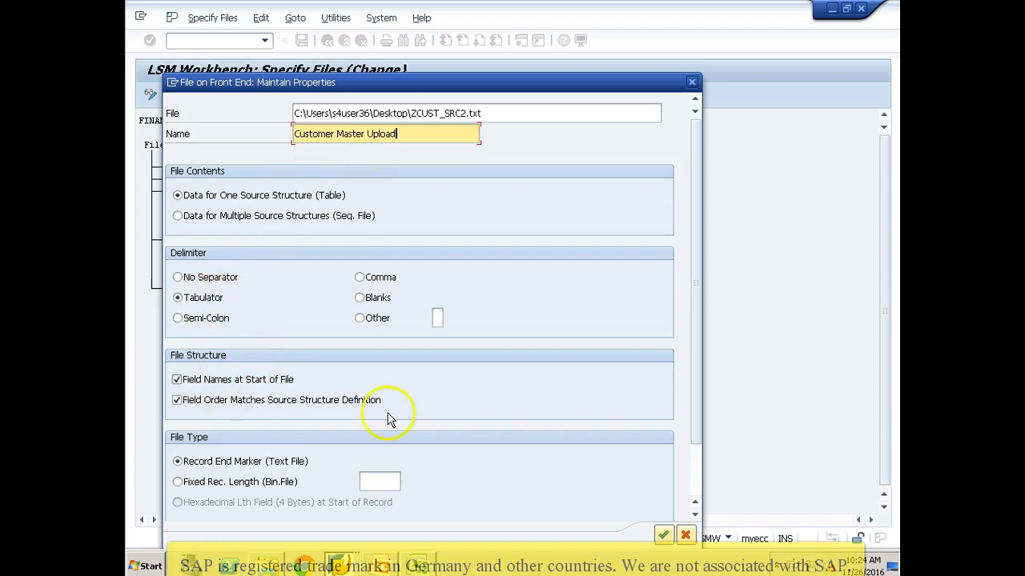
pyautogui.click(663, 536)
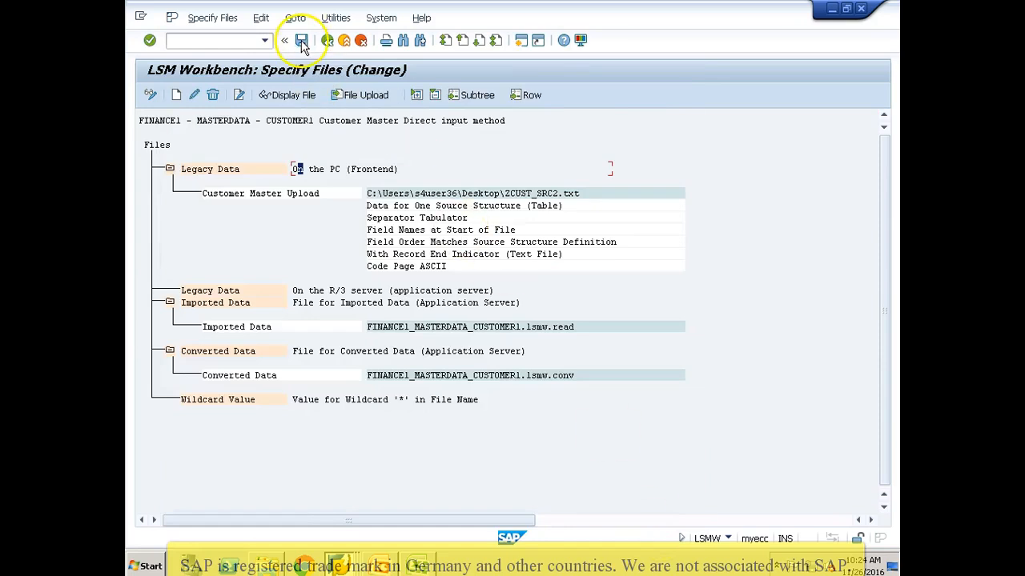
pyautogui.click(302, 42)
pyautogui.click(328, 40)
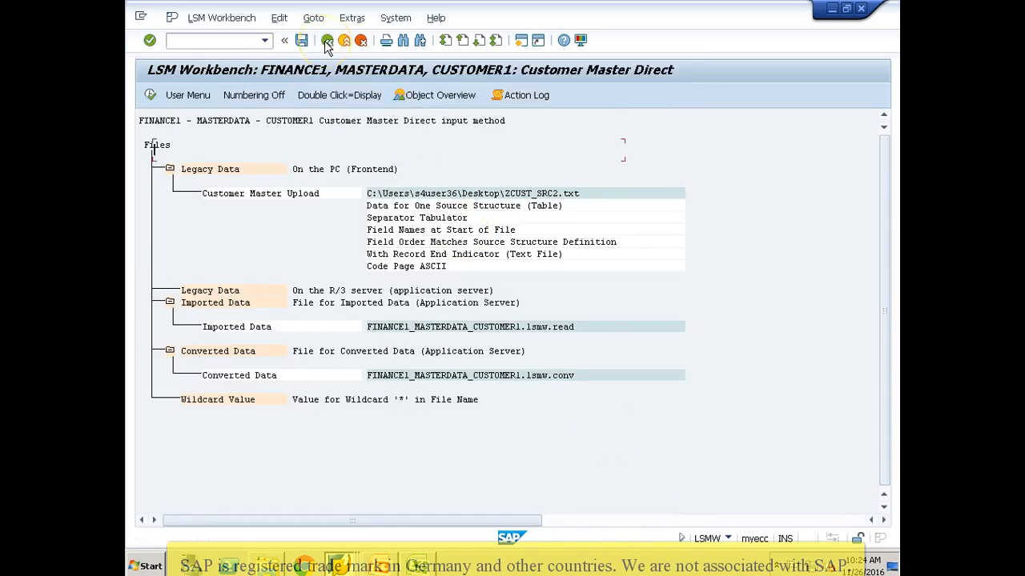
# Open Assign Files in change mode, save the Customer Master Upload assignment to source structure ZCUST_SRC2 and return to the process steps
pyautogui.click(151, 94)
pyautogui.click(151, 94)
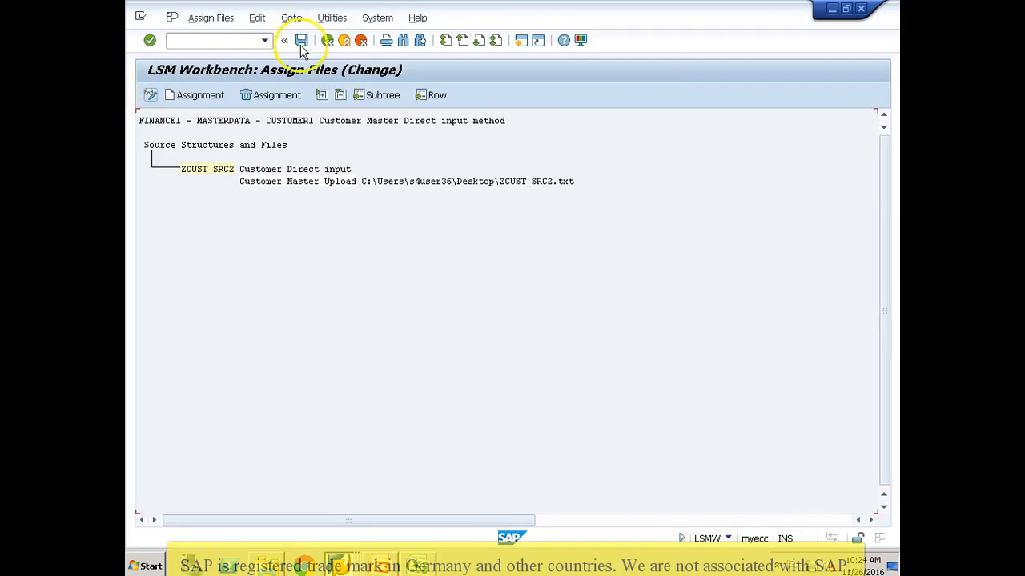
pyautogui.click(302, 44)
pyautogui.click(326, 41)
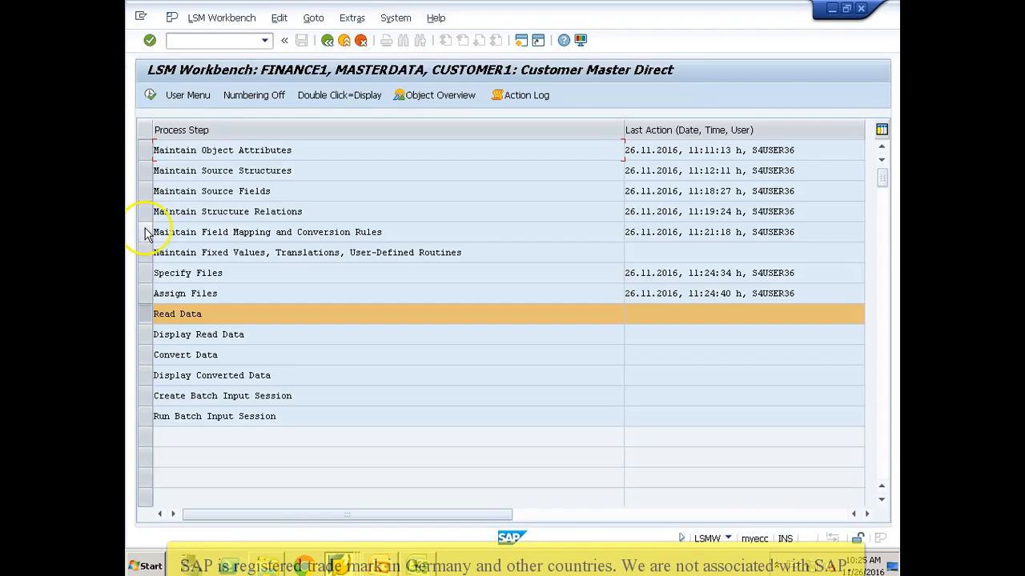
# Open the field mapping and conversion rules in change mode, assign constant FD01 to BKN00 field TCODE, save and return to the process steps
pyautogui.click(146, 233)
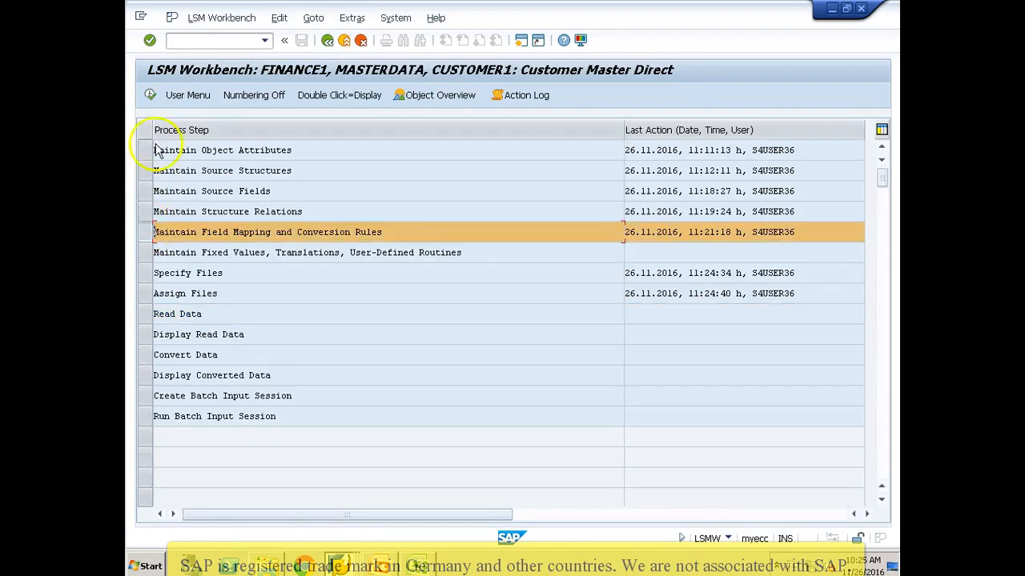
pyautogui.click(149, 94)
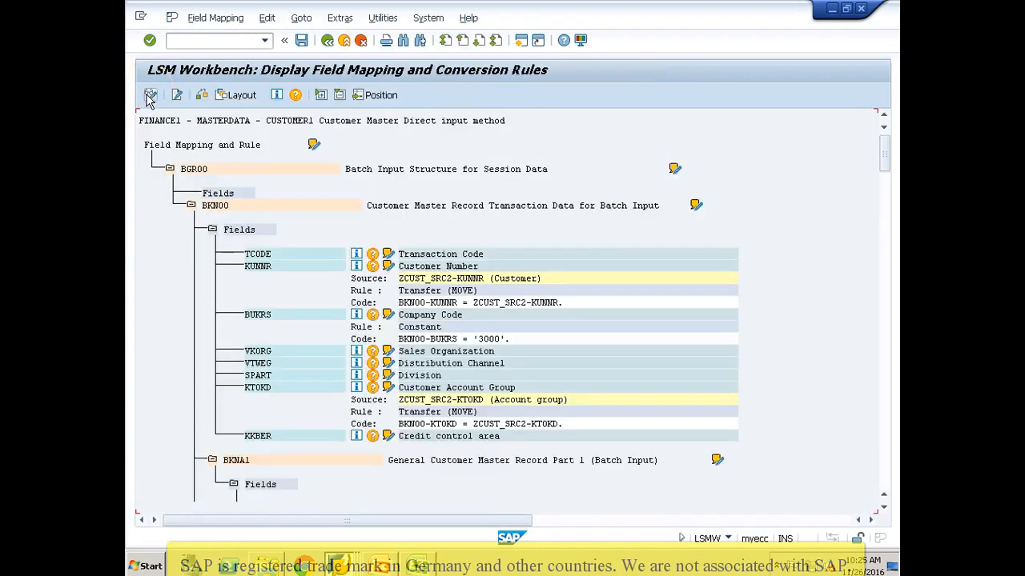
pyautogui.click(150, 94)
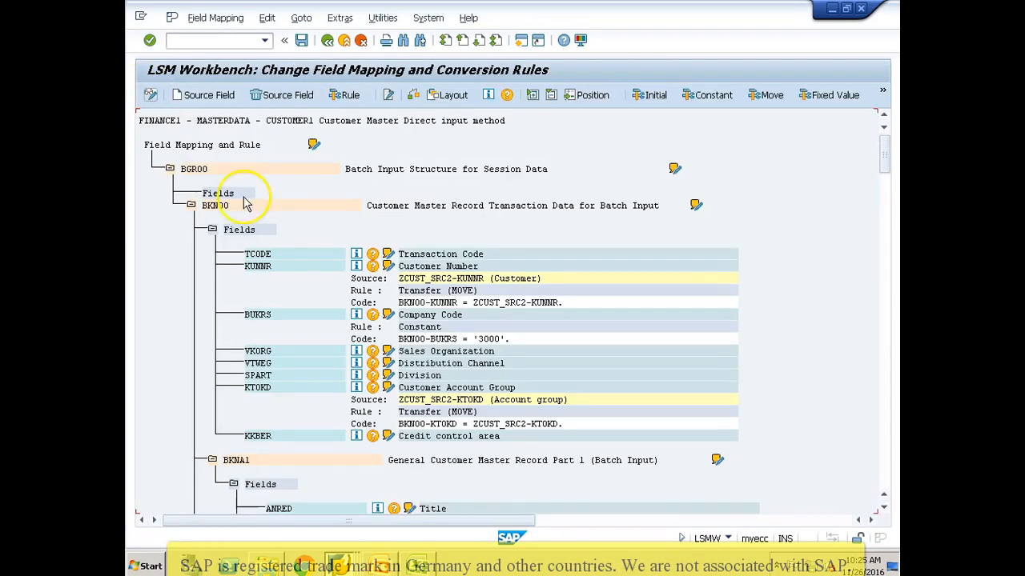
pyautogui.doubleClick(275, 256)
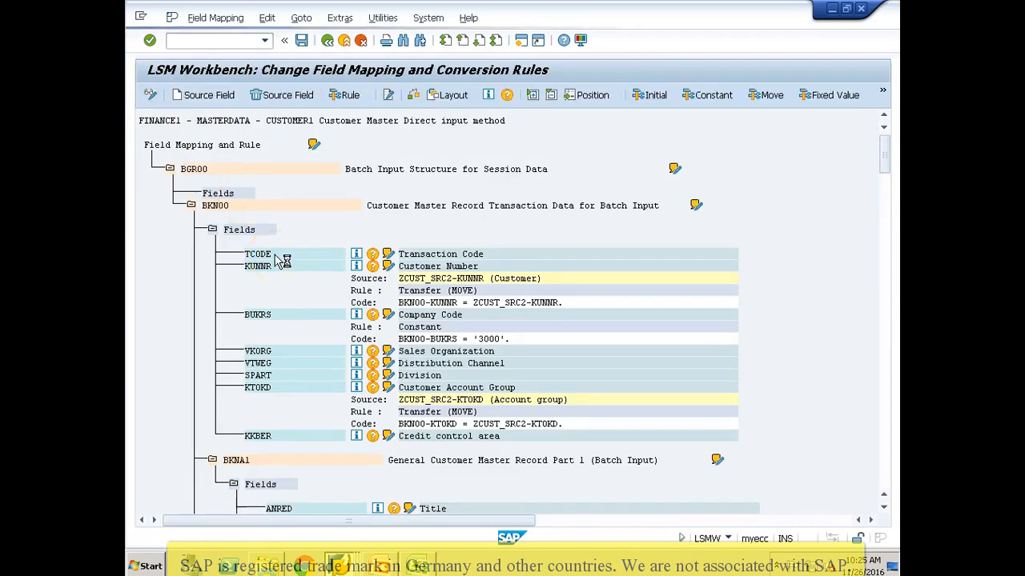
pyautogui.click(327, 41)
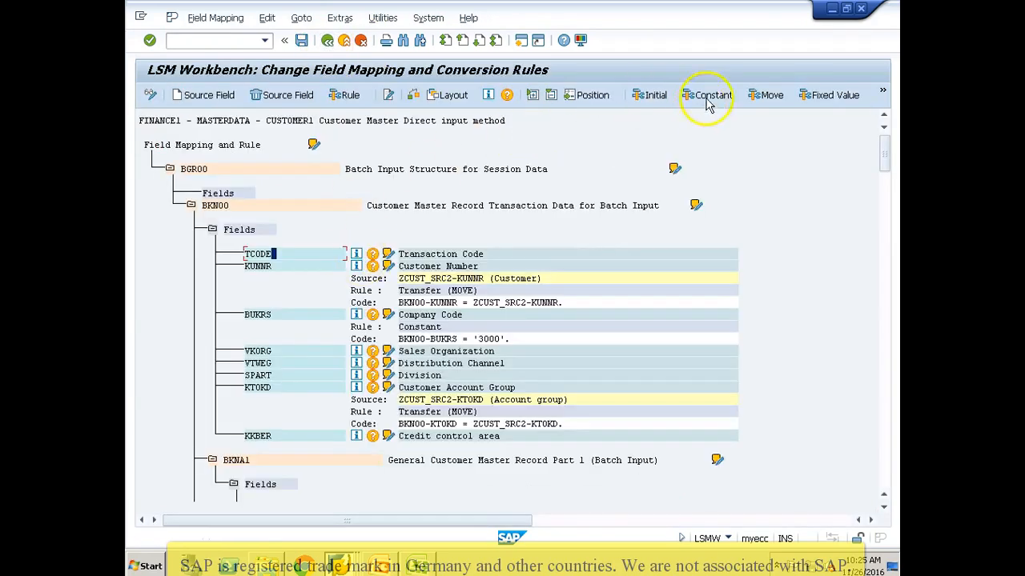
pyautogui.click(708, 97)
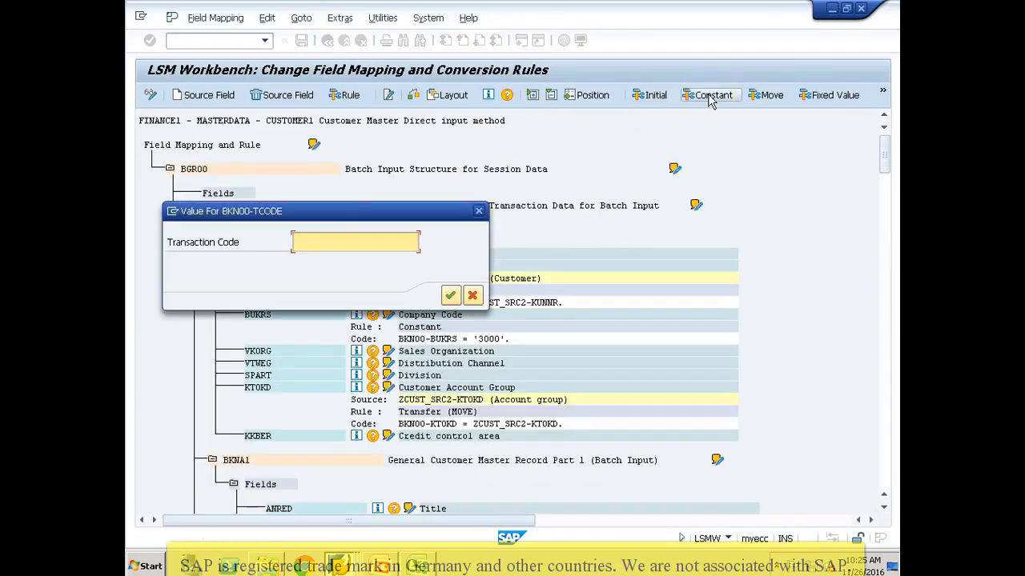
pyautogui.write('FD01')
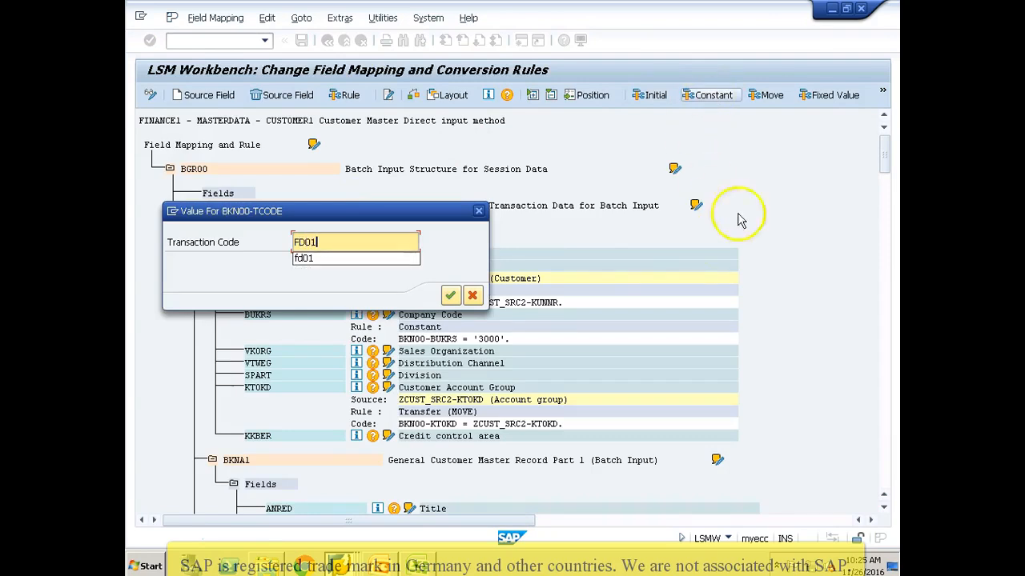
pyautogui.click(451, 296)
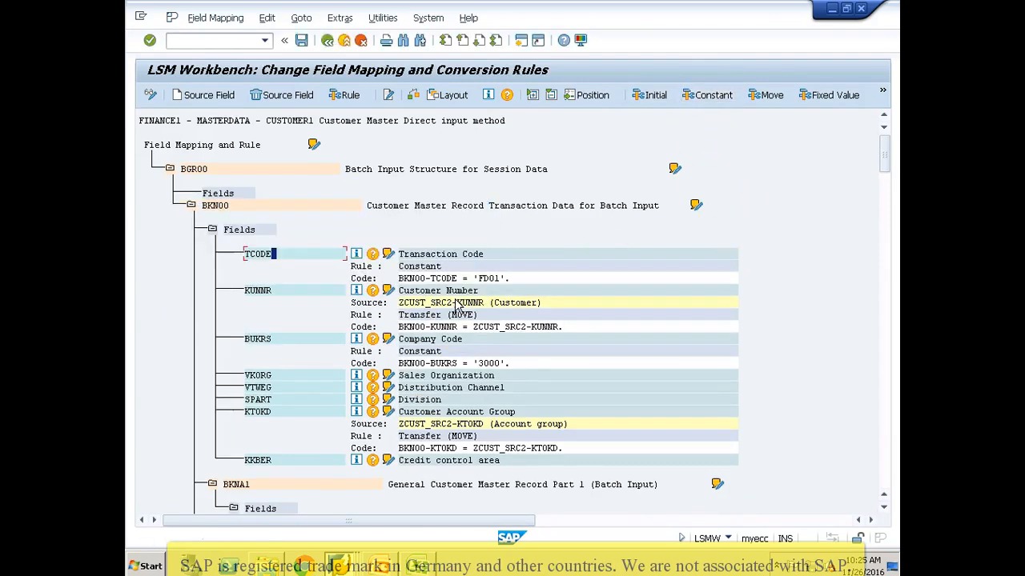
pyautogui.click(305, 44)
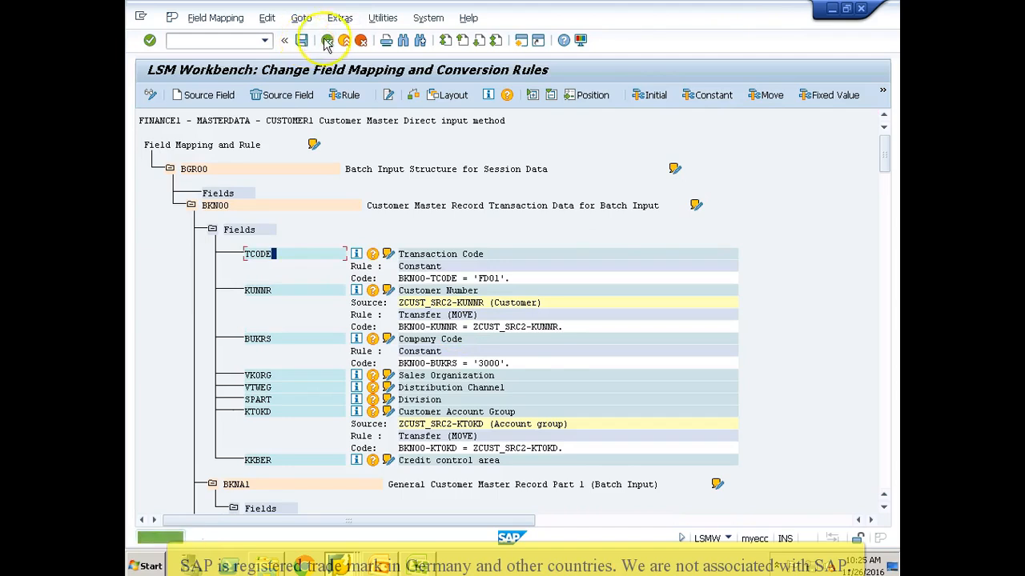
pyautogui.click(328, 41)
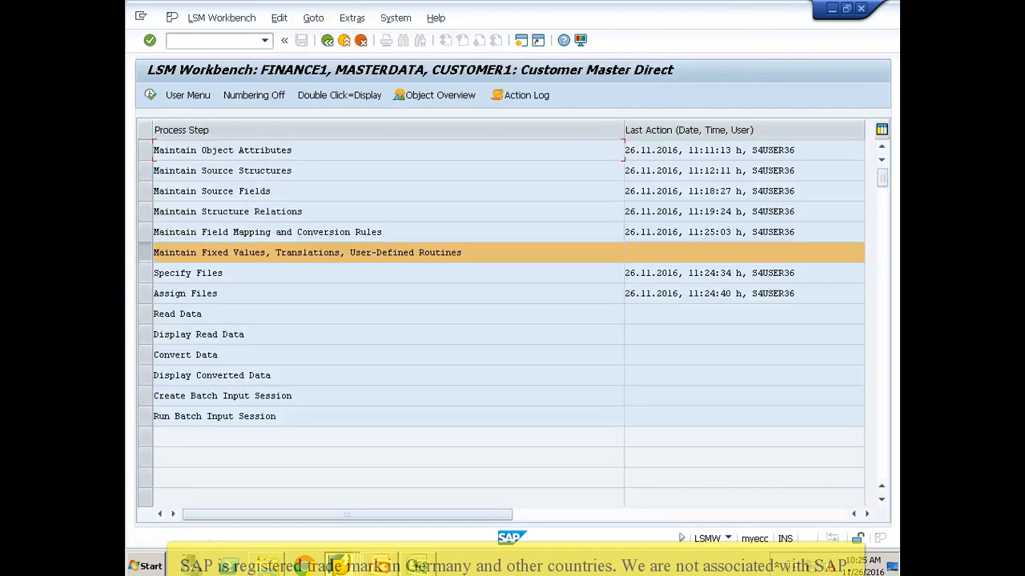
# Run Read Data for all transactions, allow access to ZCUST_SRC2.txt and return to the process steps
pyautogui.click(148, 314)
pyautogui.click(149, 95)
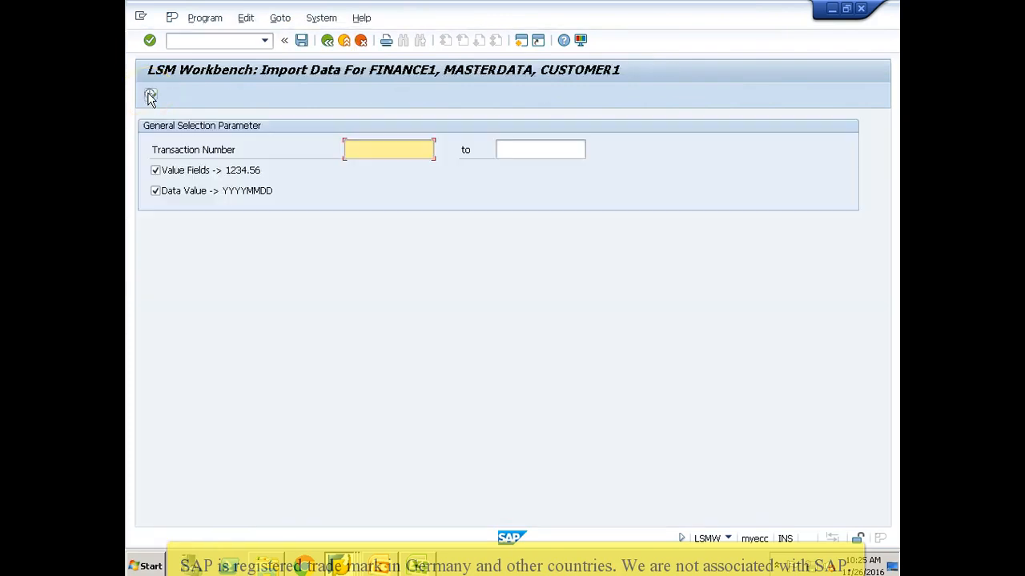
pyautogui.click(150, 97)
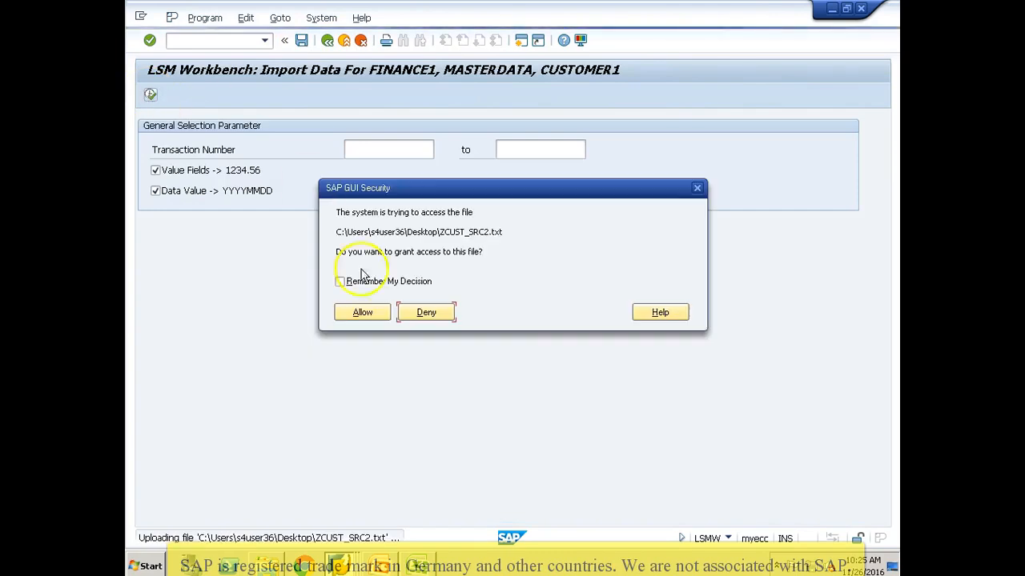
pyautogui.click(352, 314)
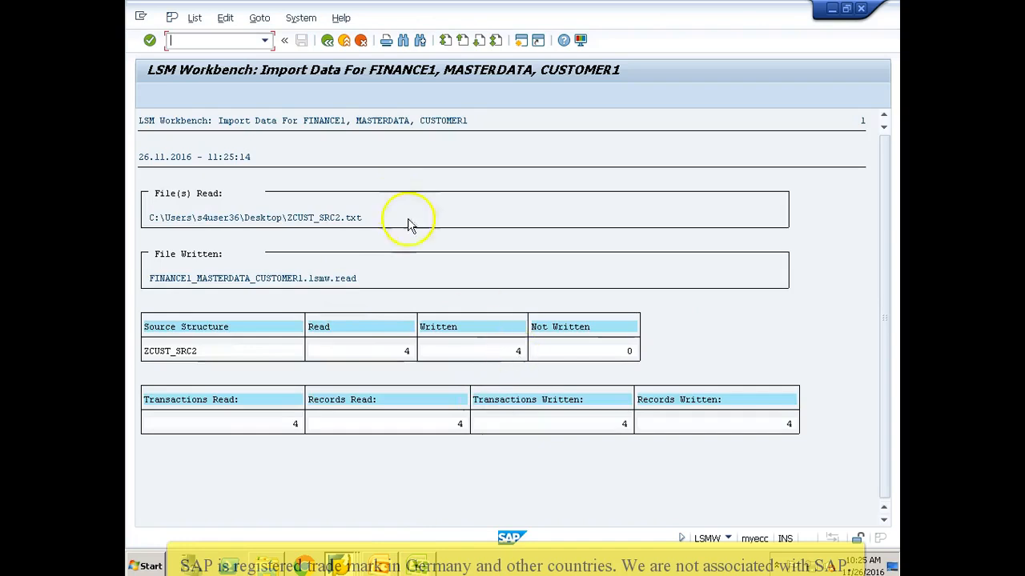
pyautogui.click(328, 40)
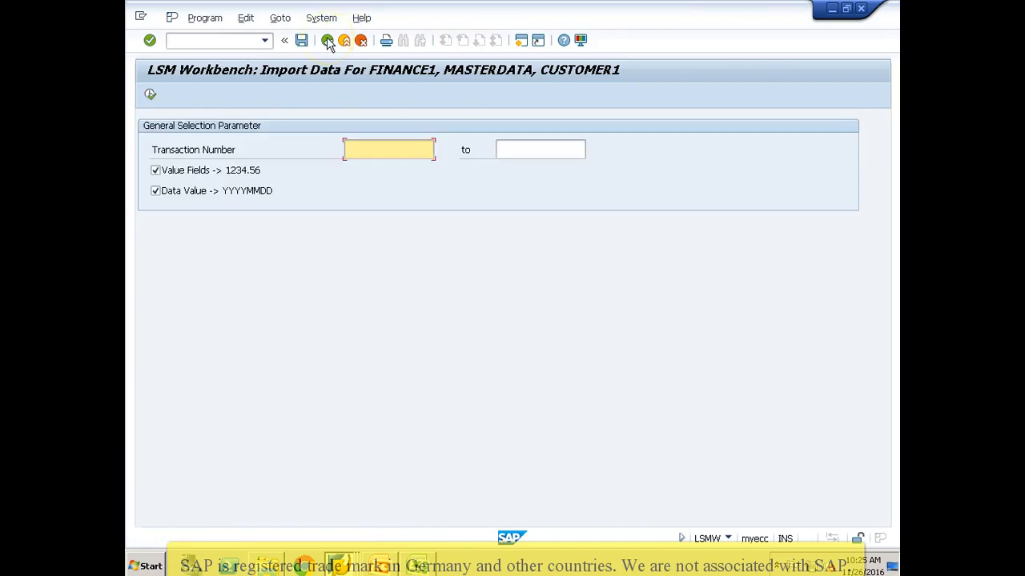
pyautogui.click(327, 40)
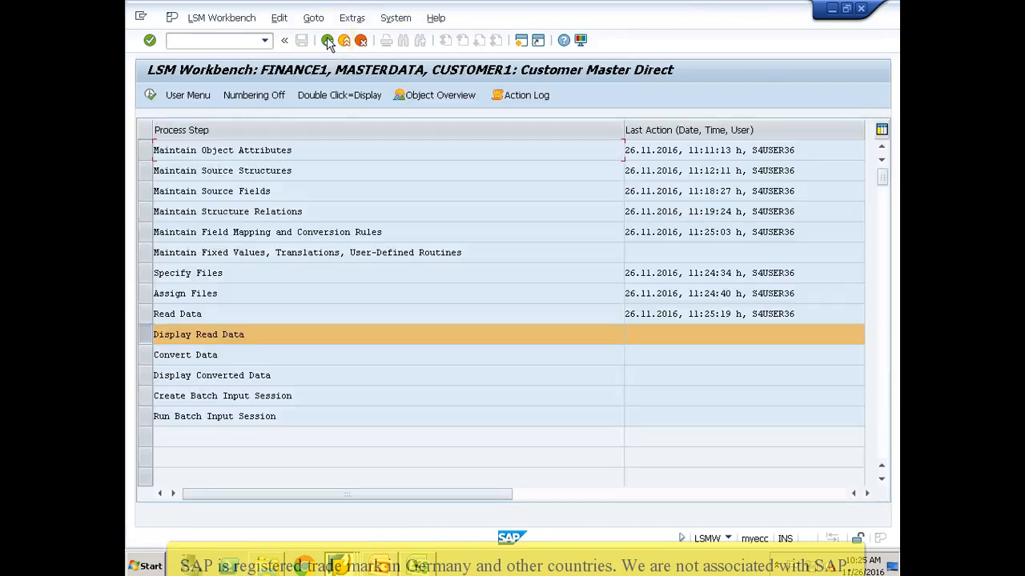
# Run Convert Data for all transactions and return to the process steps
pyautogui.click(145, 354)
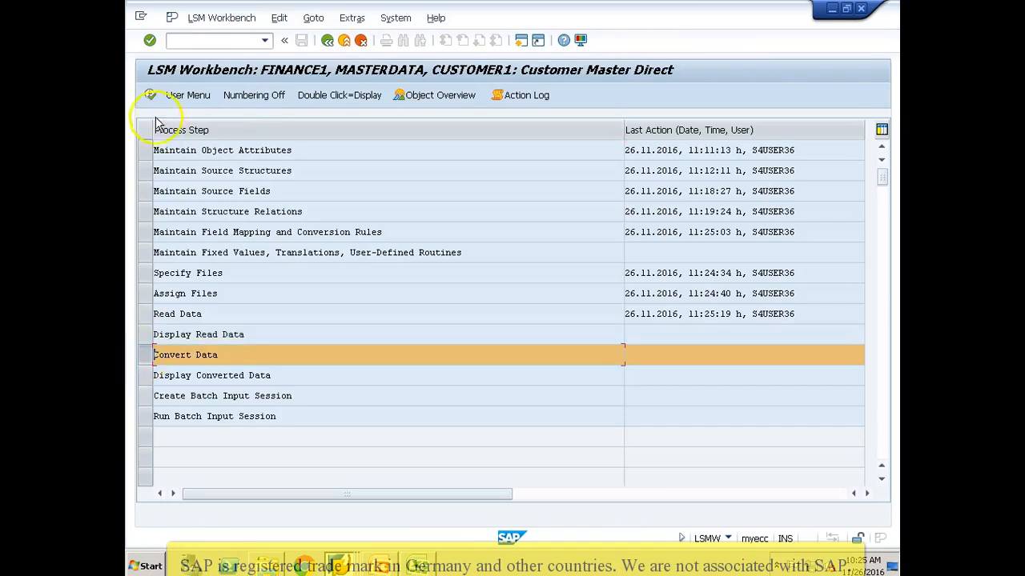
pyautogui.click(150, 94)
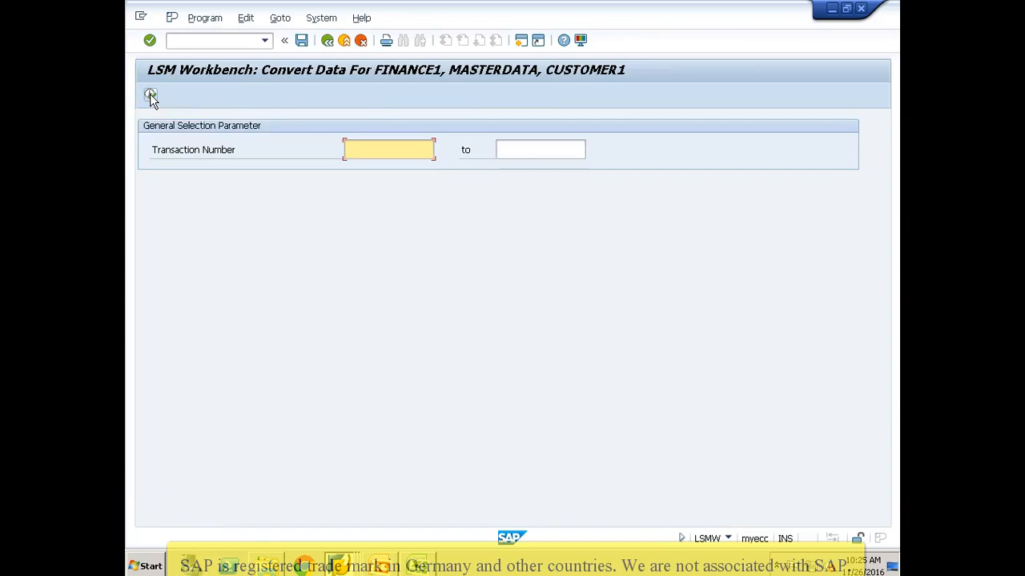
pyautogui.click(149, 94)
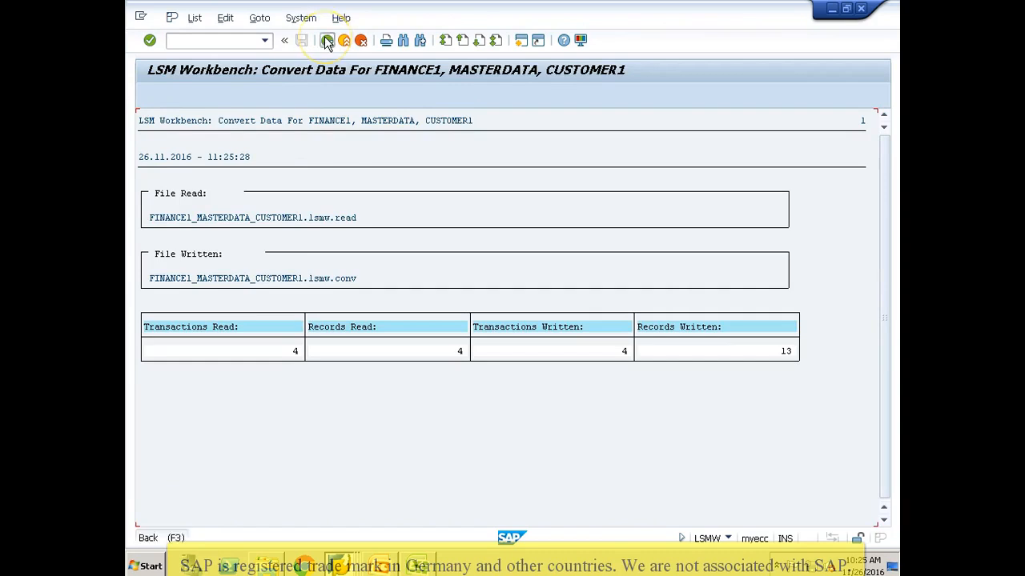
pyautogui.click(326, 40)
pyautogui.click(327, 40)
# Display the converted data and check the first BKN00 record's transaction code, customer number, company code, sales area and account group, then return to the list
pyautogui.click(150, 94)
pyautogui.press('Return')
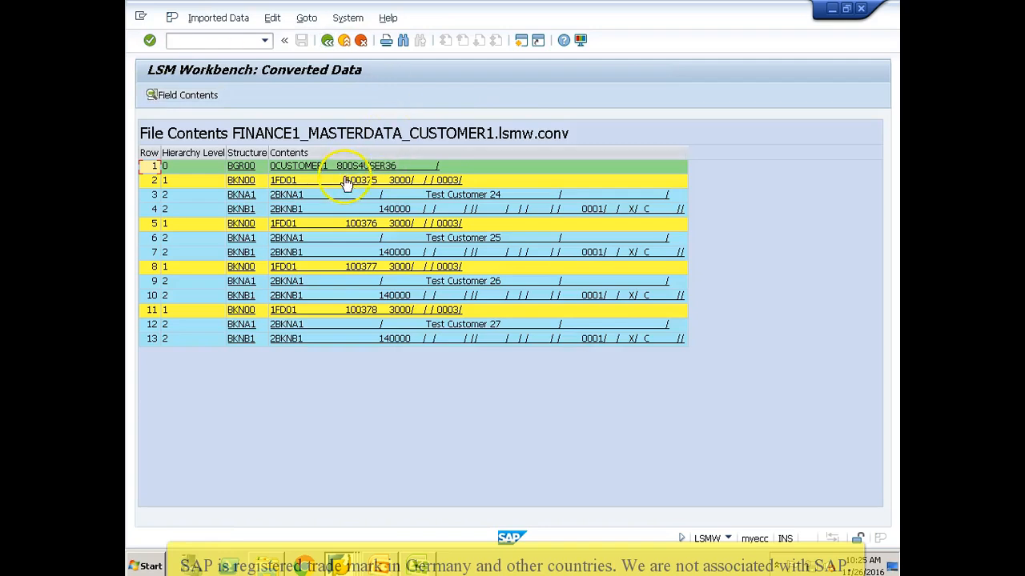
pyautogui.doubleClick(345, 181)
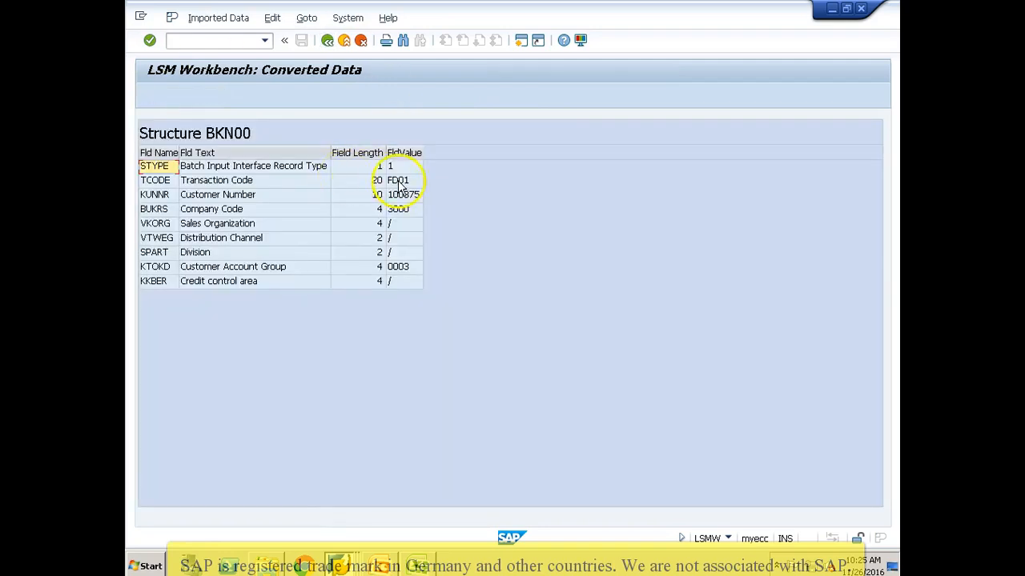
pyautogui.click(401, 182)
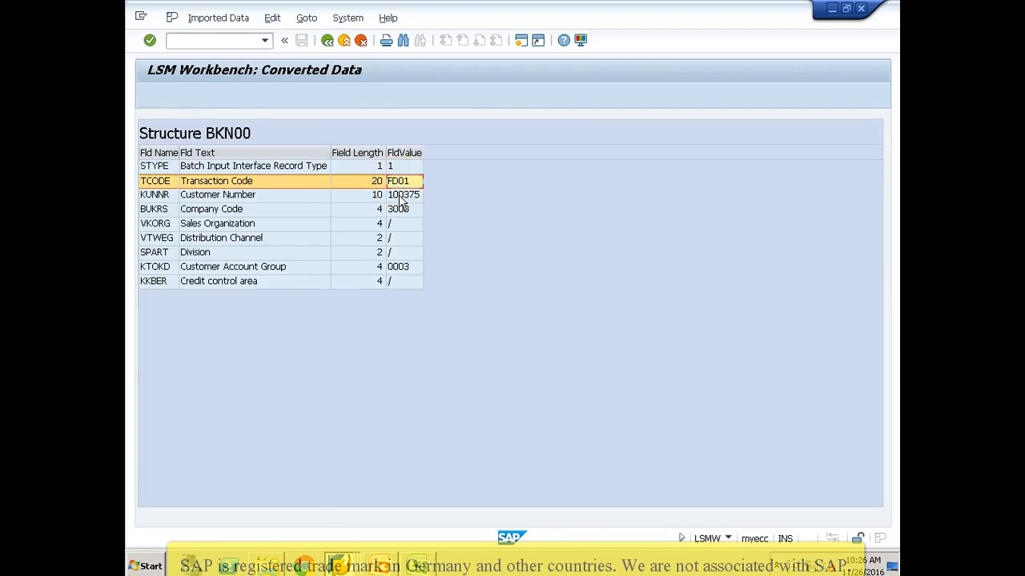
pyautogui.click(400, 196)
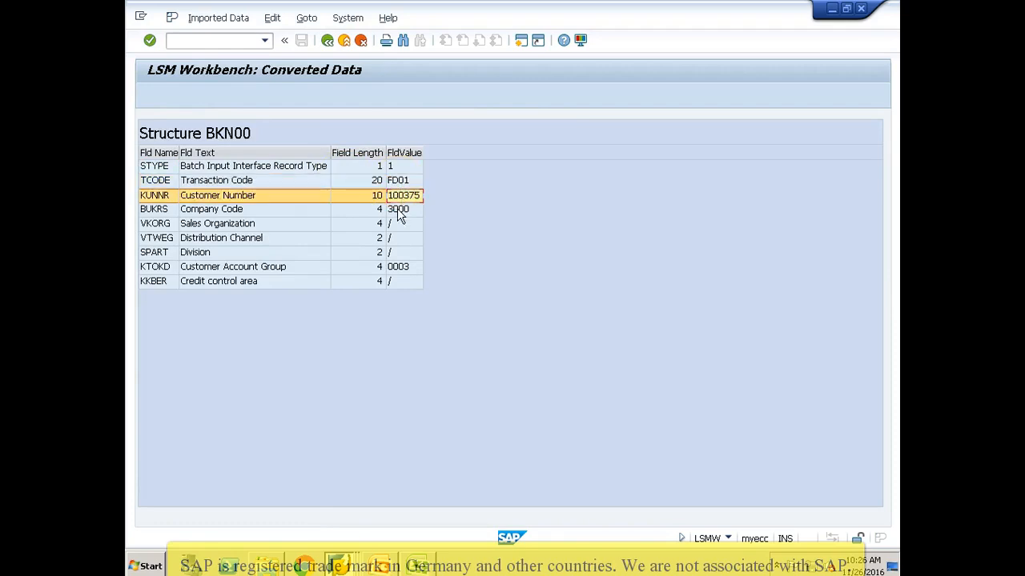
pyautogui.click(399, 211)
pyautogui.click(370, 225)
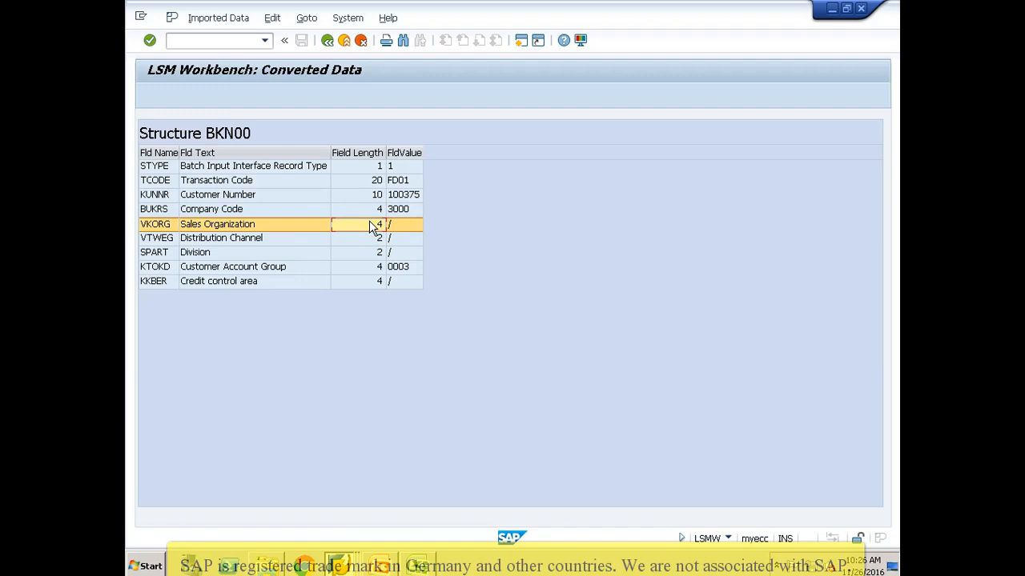
pyautogui.click(395, 232)
pyautogui.click(393, 240)
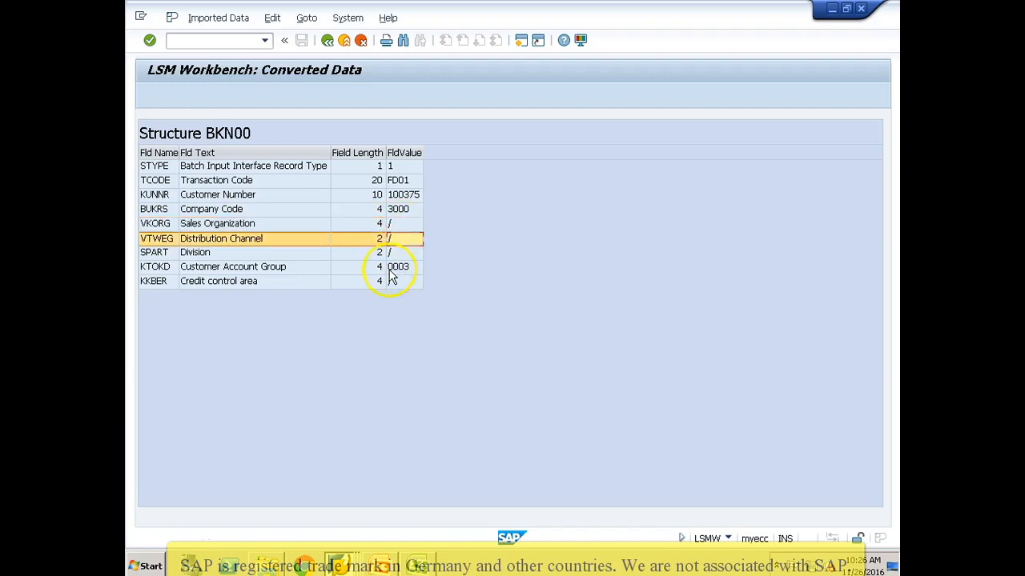
pyautogui.click(391, 271)
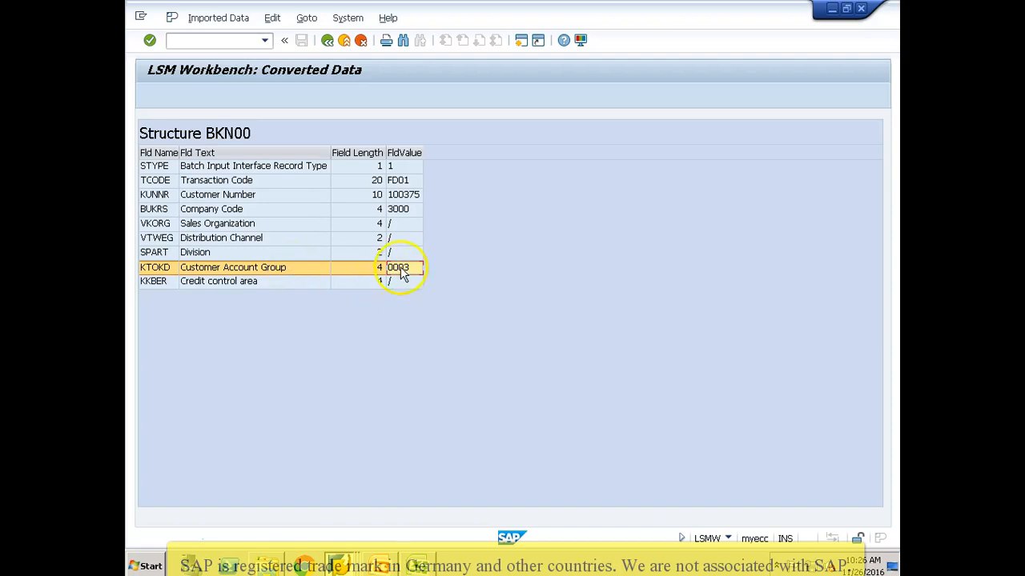
pyautogui.click(327, 42)
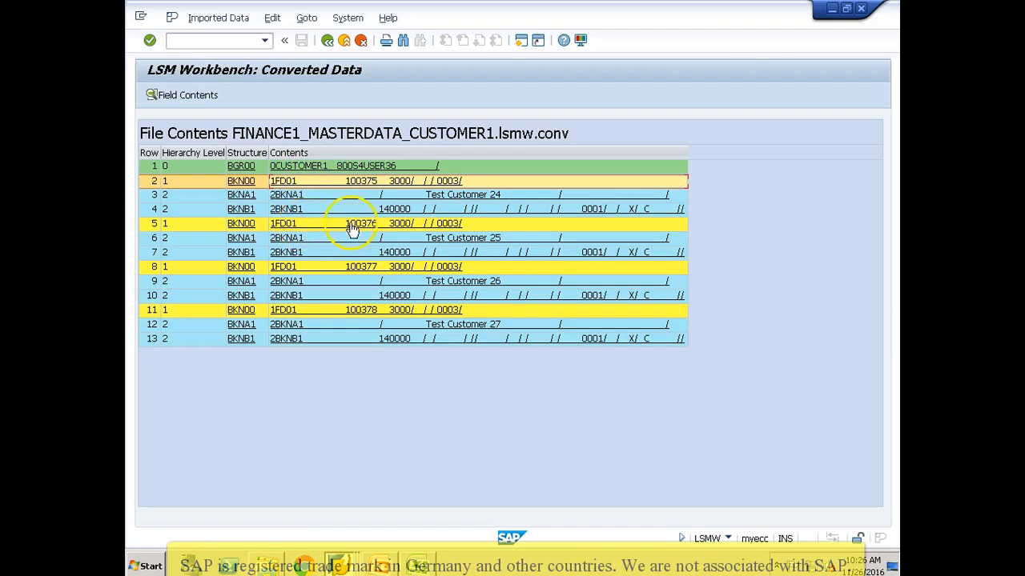
# Examine the BKNA1 record of Test Customer 24 for sort field, city, postal code, country and language, and return to the record list
pyautogui.doubleClick(334, 197)
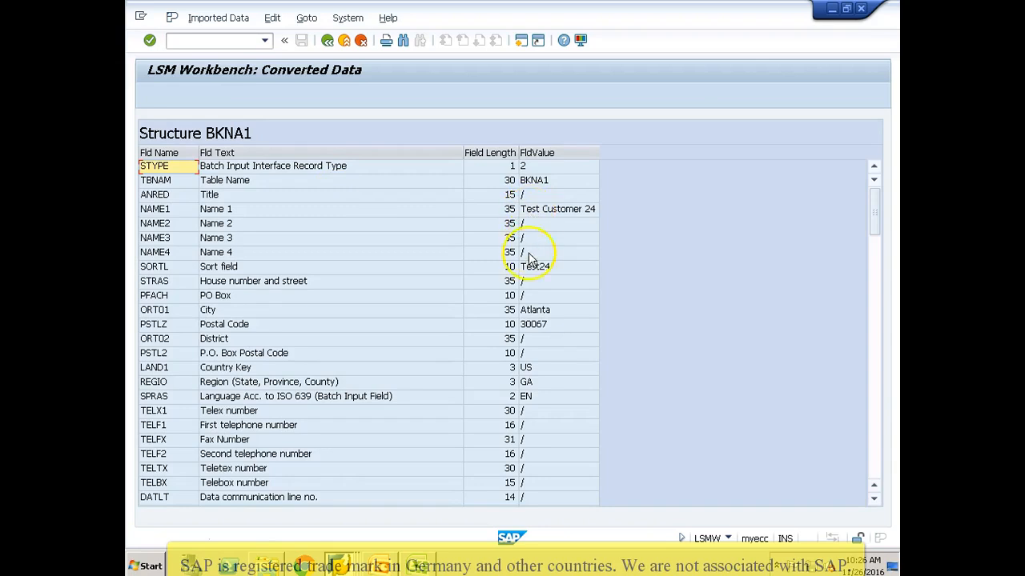
pyautogui.click(528, 266)
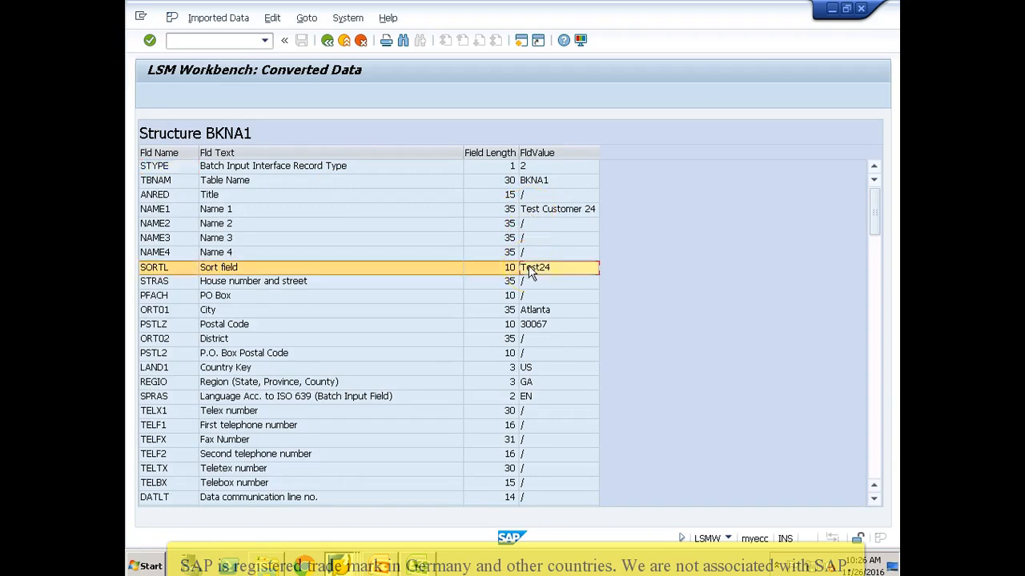
pyautogui.click(538, 310)
pyautogui.click(533, 327)
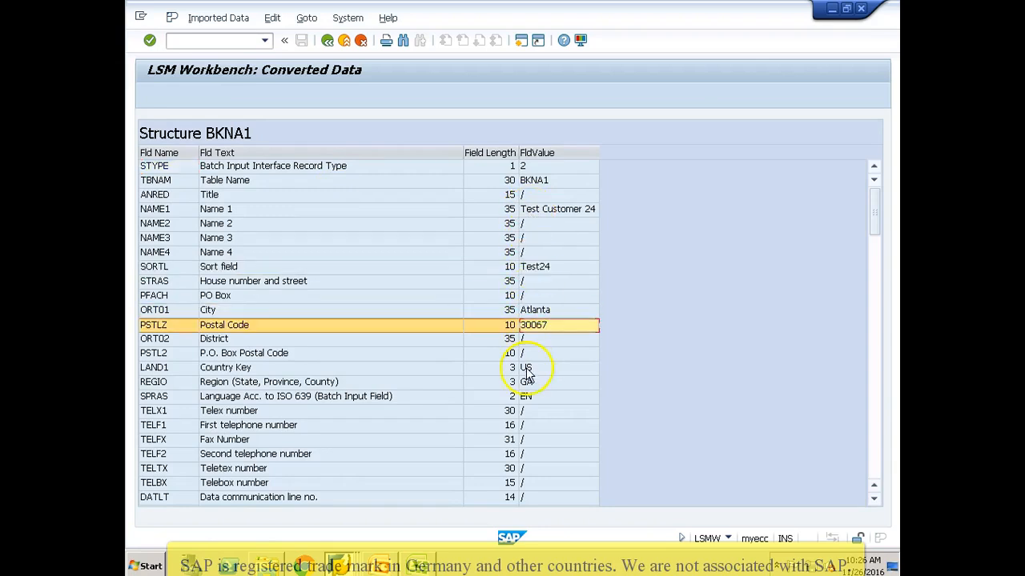
pyautogui.click(528, 370)
pyautogui.click(524, 397)
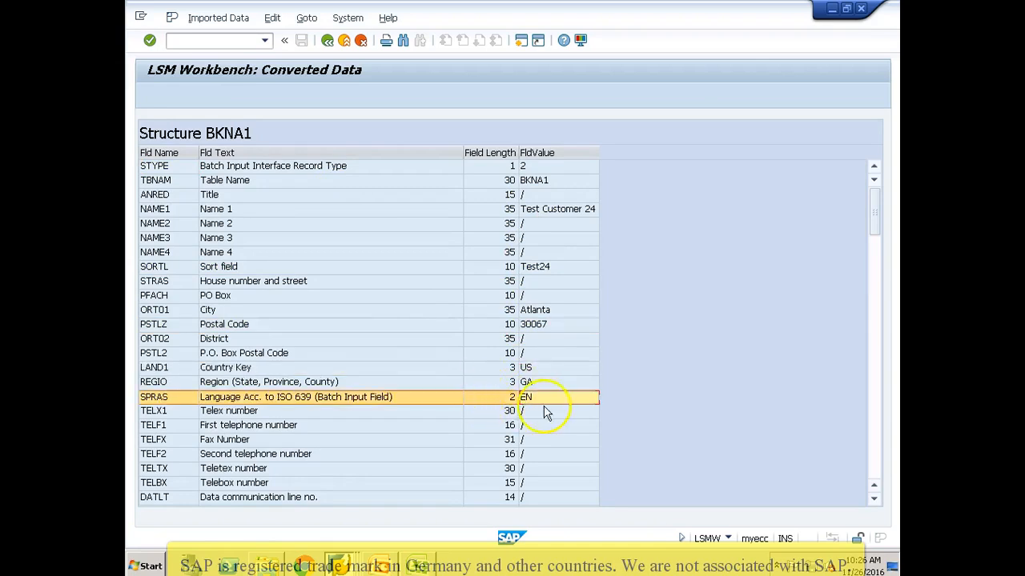
pyautogui.click(327, 41)
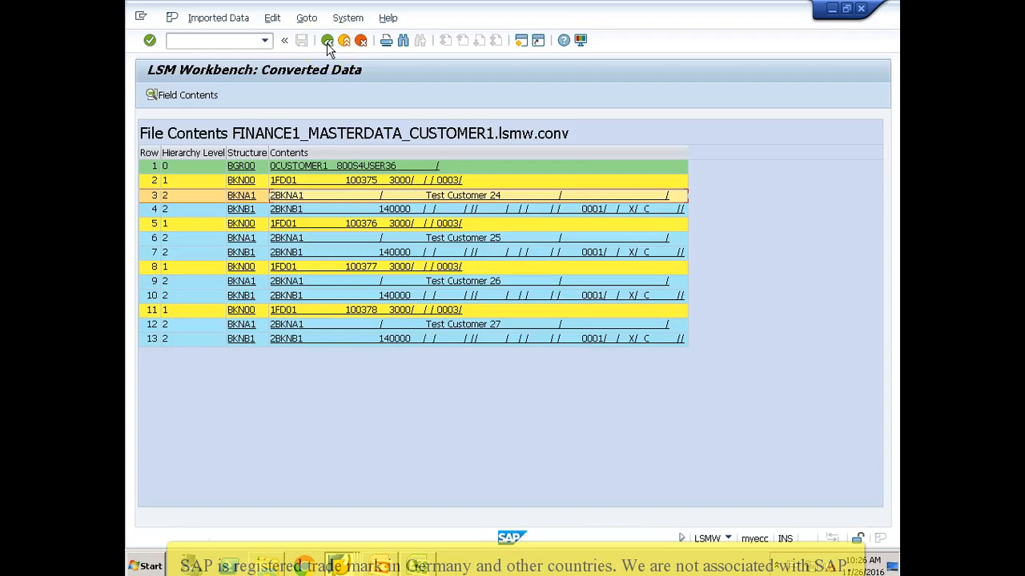
# Examine the first customer's BKNB1 record for reconciliation account, payment methods and terms of payment key
pyautogui.doubleClick(388, 216)
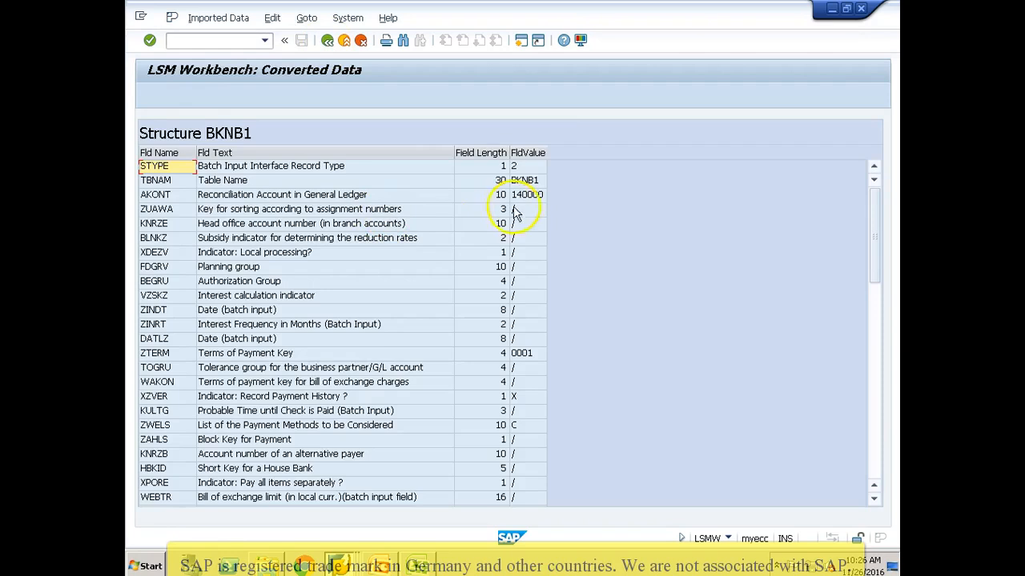
pyautogui.click(515, 196)
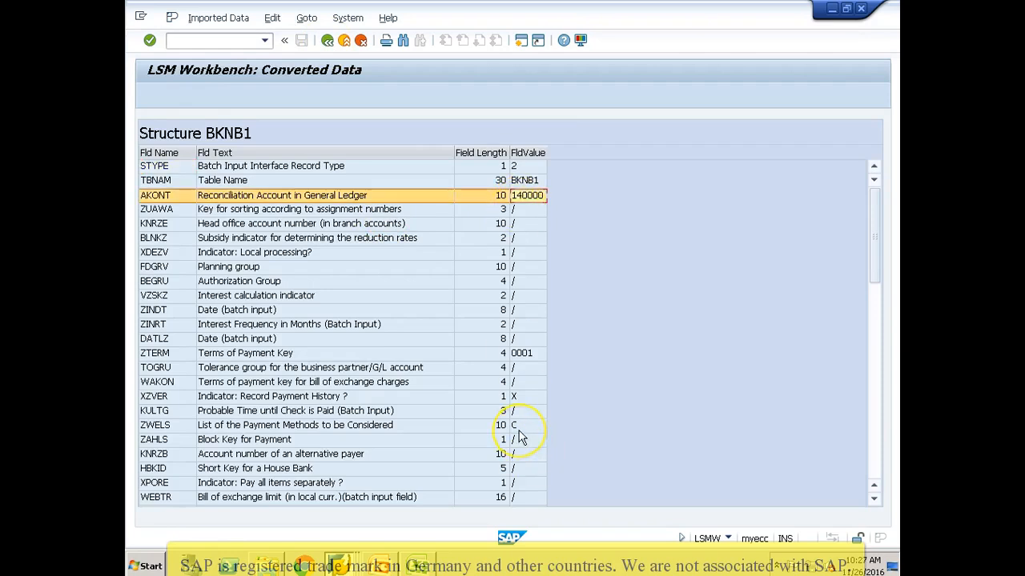
pyautogui.click(516, 426)
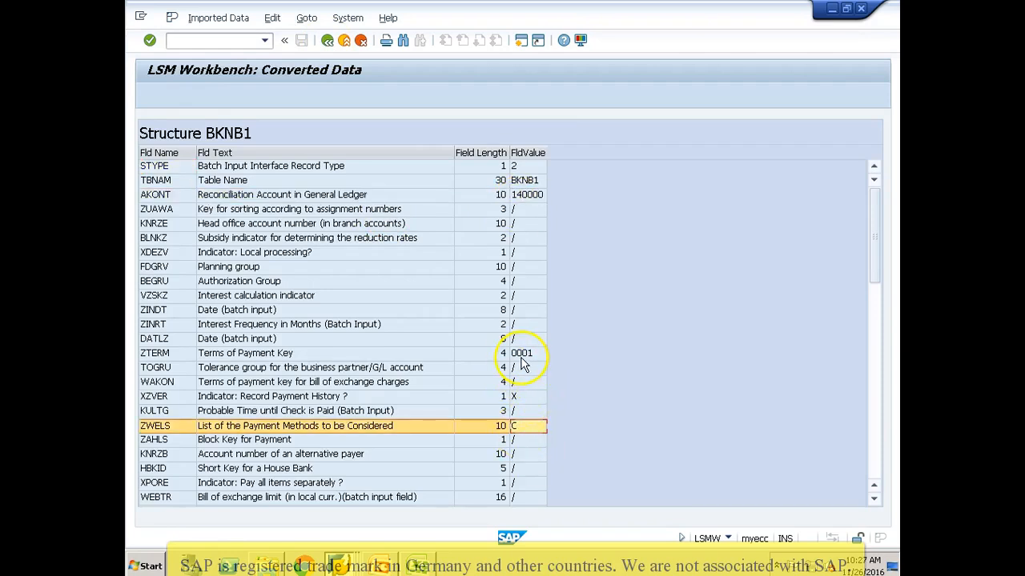
pyautogui.click(521, 356)
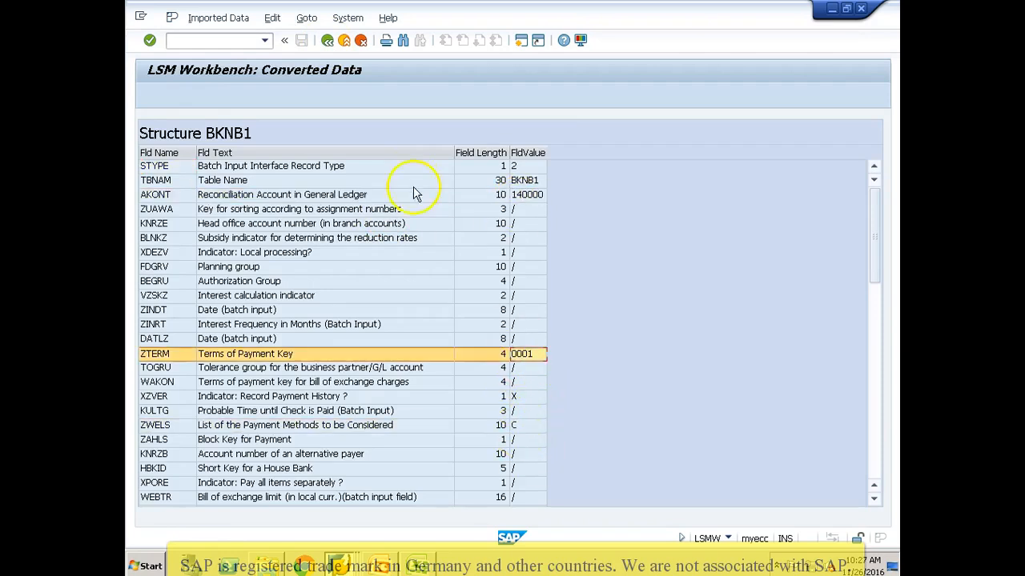
# Return to the process steps and try to create the batch input session from FINANCE1_MASTERDATA_CUSTOMER1.lsmw.conv with info messages set to Log
pyautogui.click(328, 42)
pyautogui.click(327, 41)
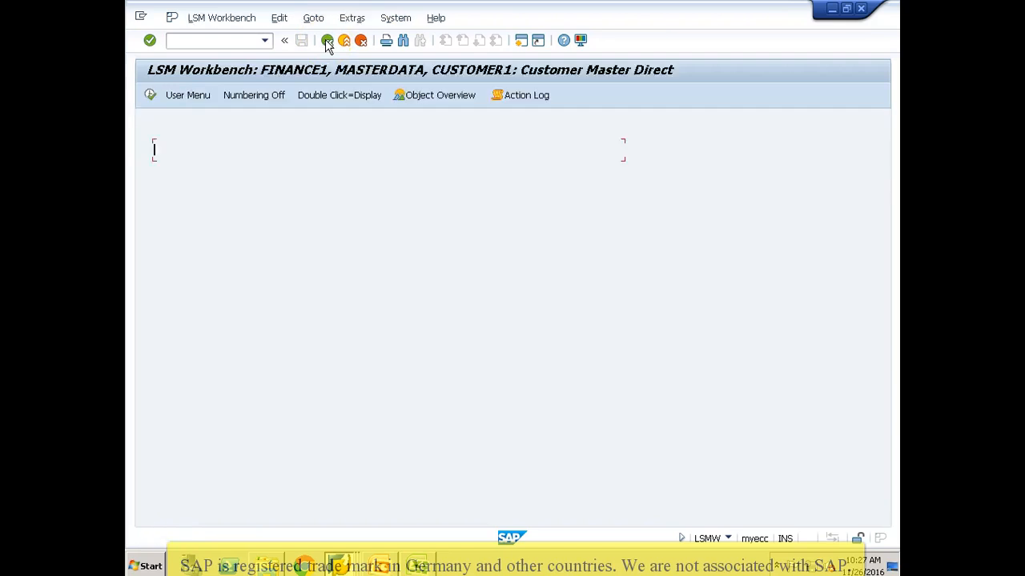
pyautogui.click(150, 95)
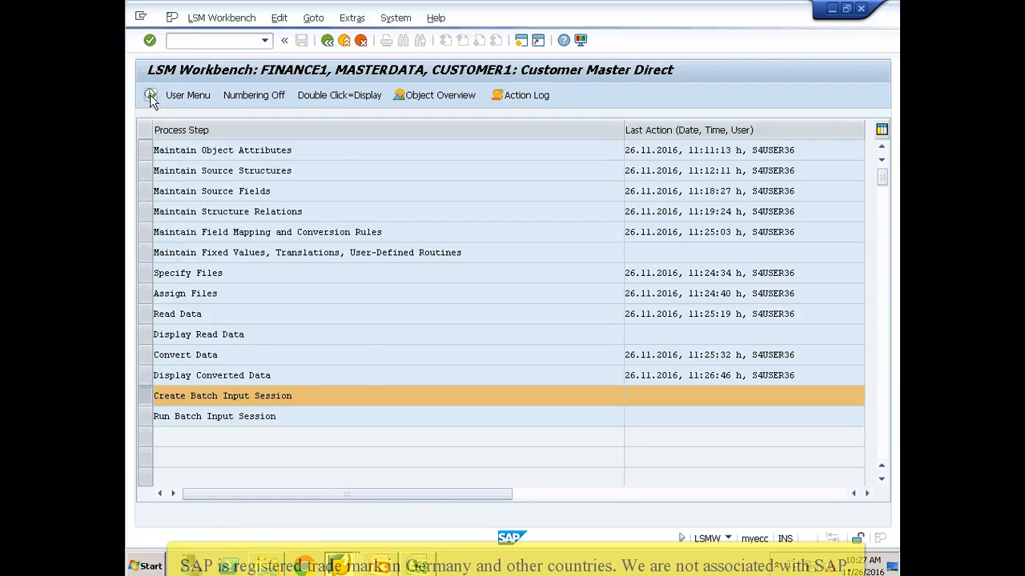
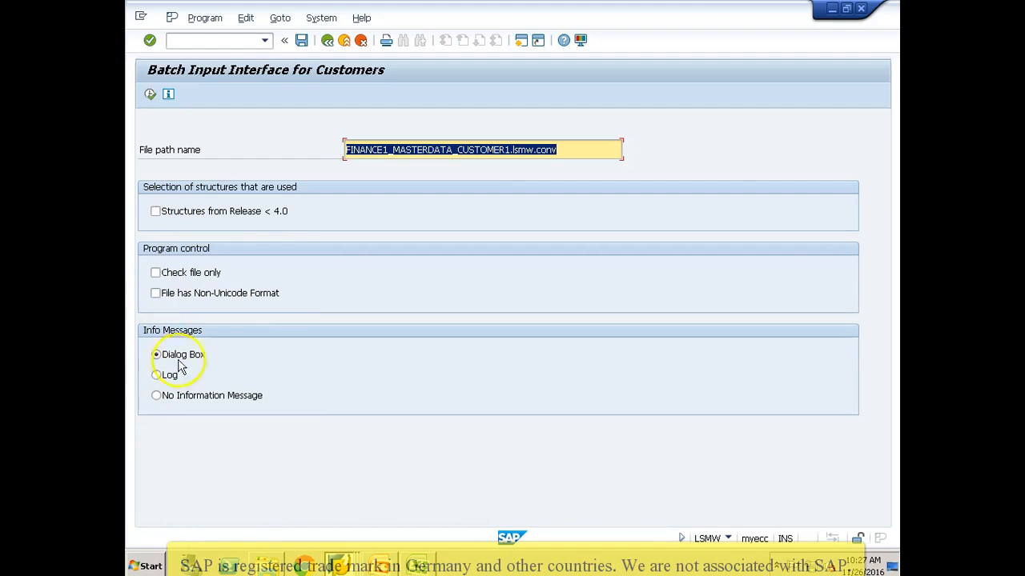
pyautogui.click(158, 381)
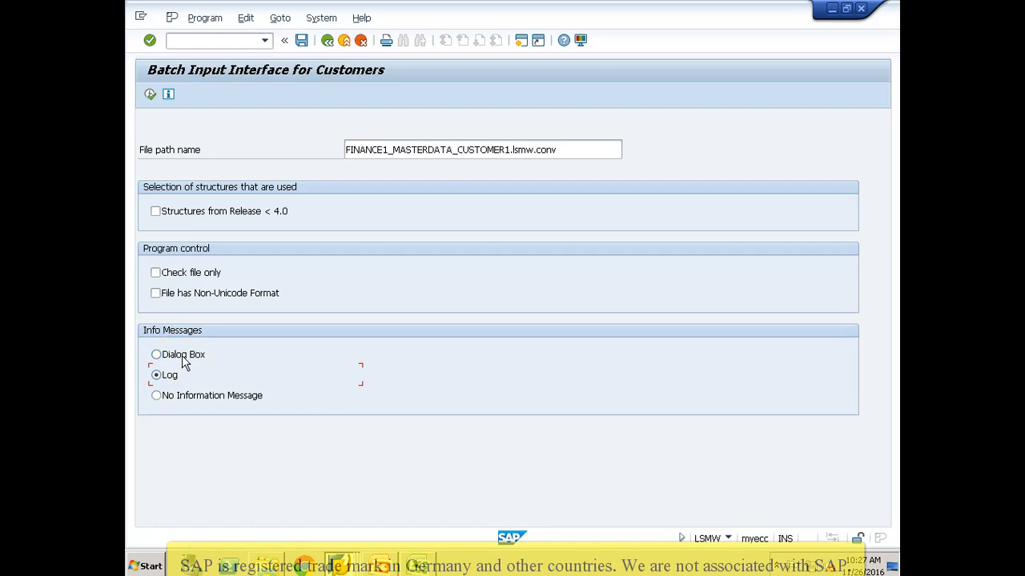
pyautogui.click(151, 95)
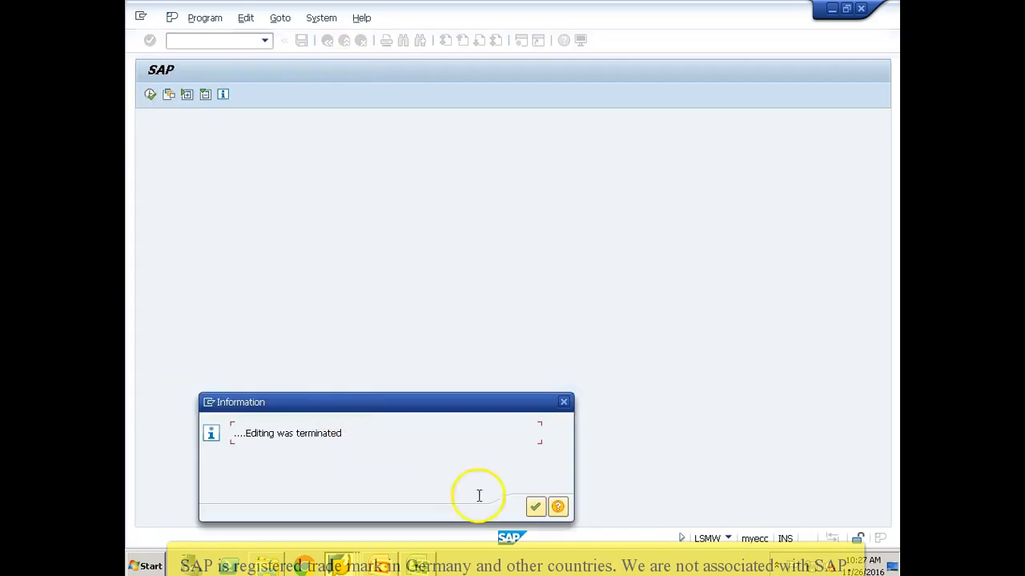
pyautogui.click(534, 508)
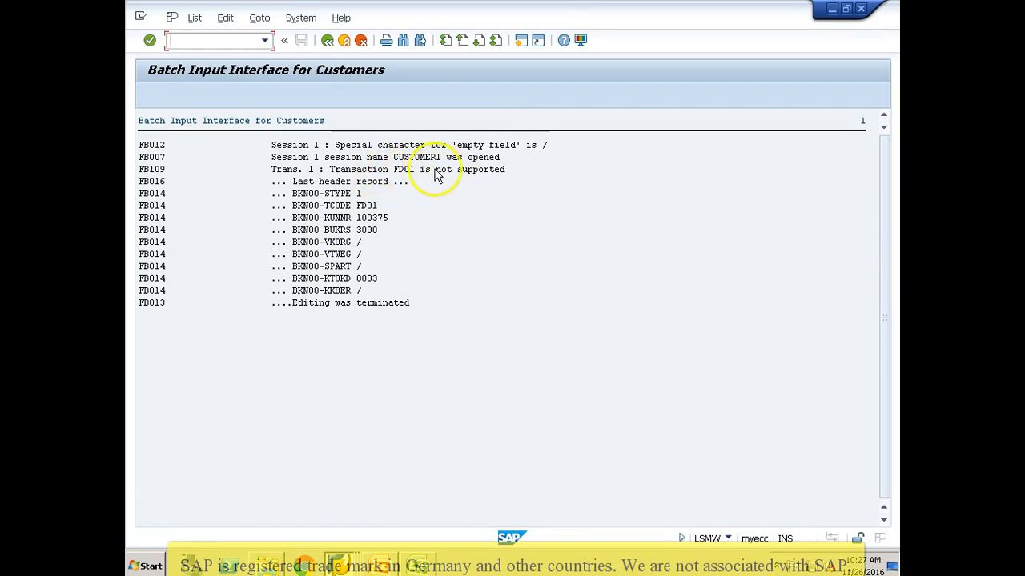
# Examine the batch input log for the transaction code message, and return to the process steps
pyautogui.click(422, 169)
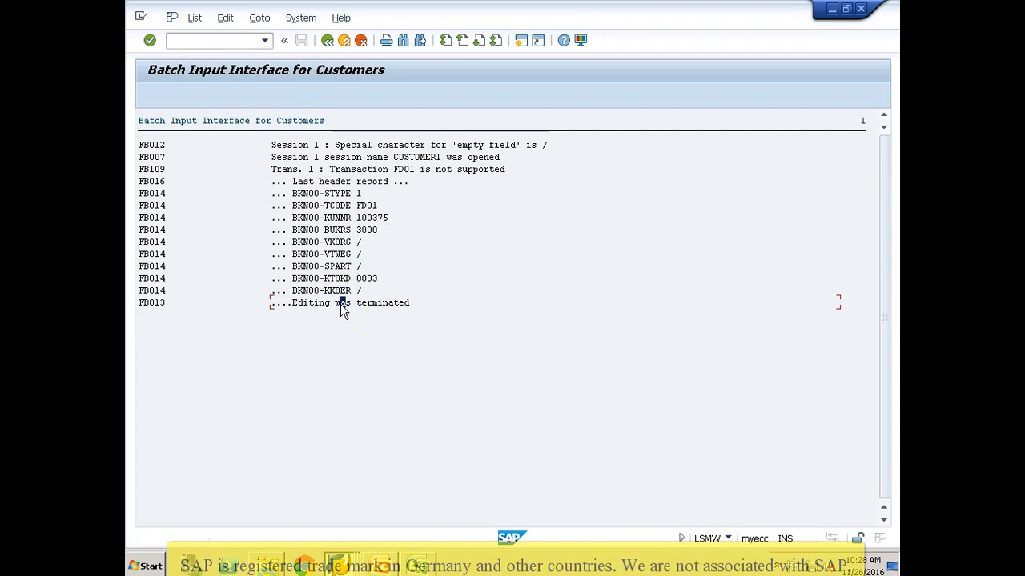
pyautogui.click(326, 41)
pyautogui.click(327, 41)
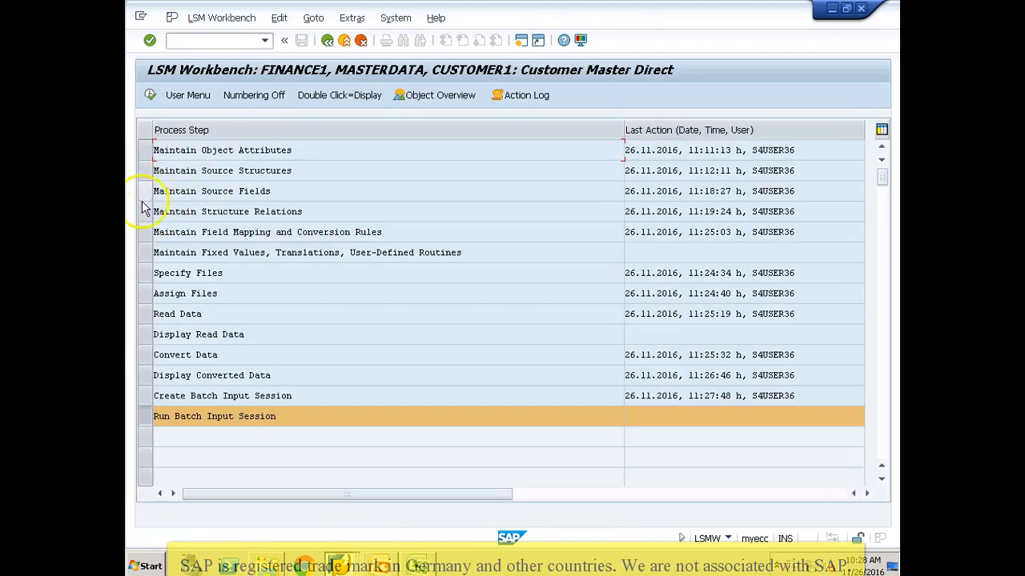
# Open Maintain Field Mapping and Conversion Rules in change mode
pyautogui.click(146, 232)
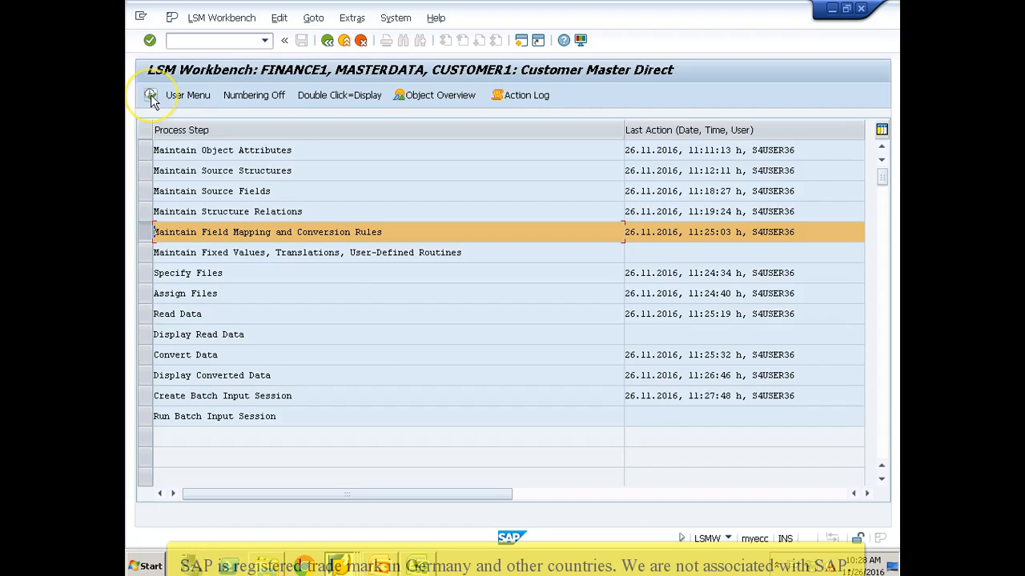
pyautogui.click(150, 95)
pyautogui.click(150, 94)
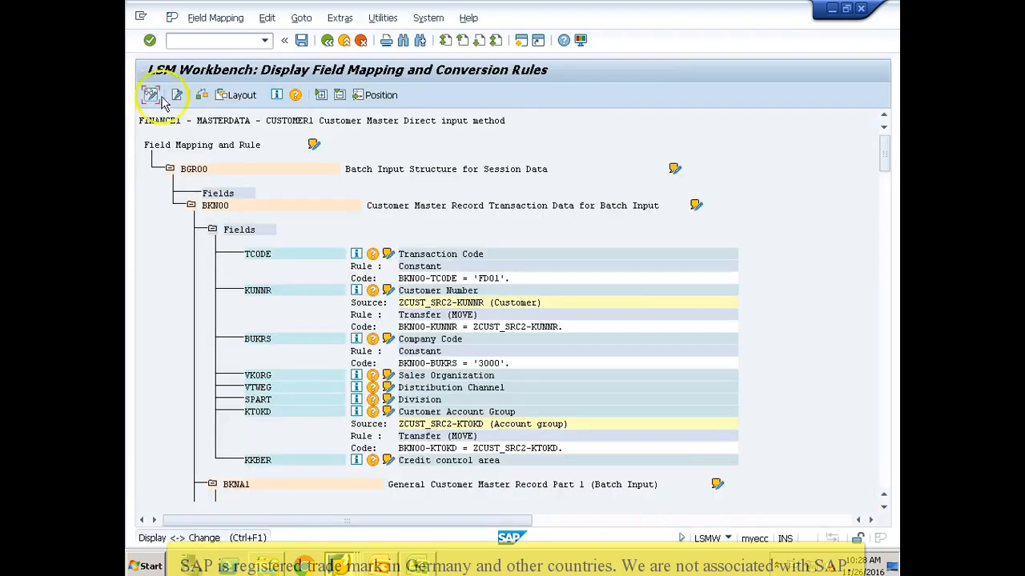
pyautogui.doubleClick(415, 255)
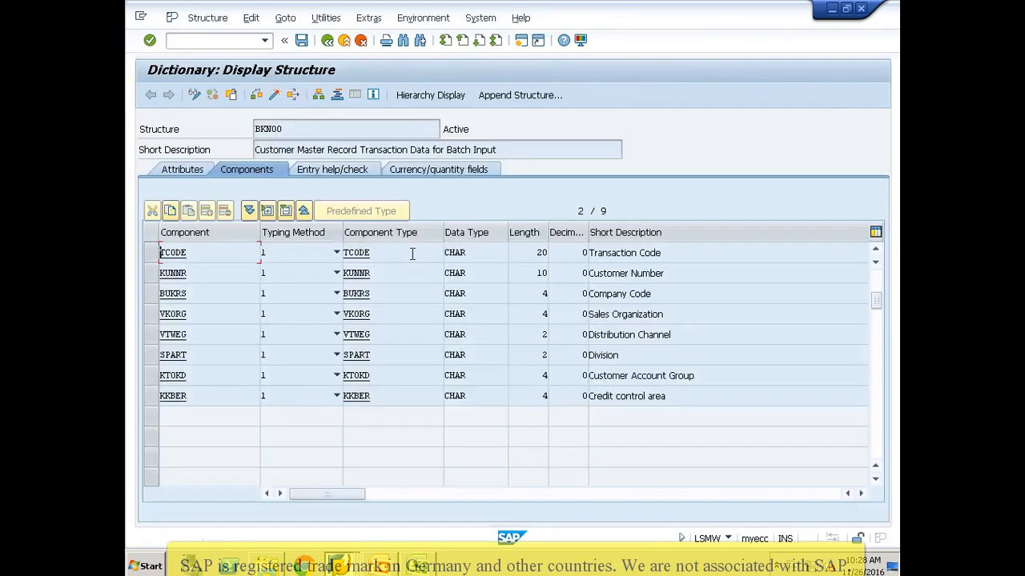
pyautogui.click(358, 44)
pyautogui.click(327, 40)
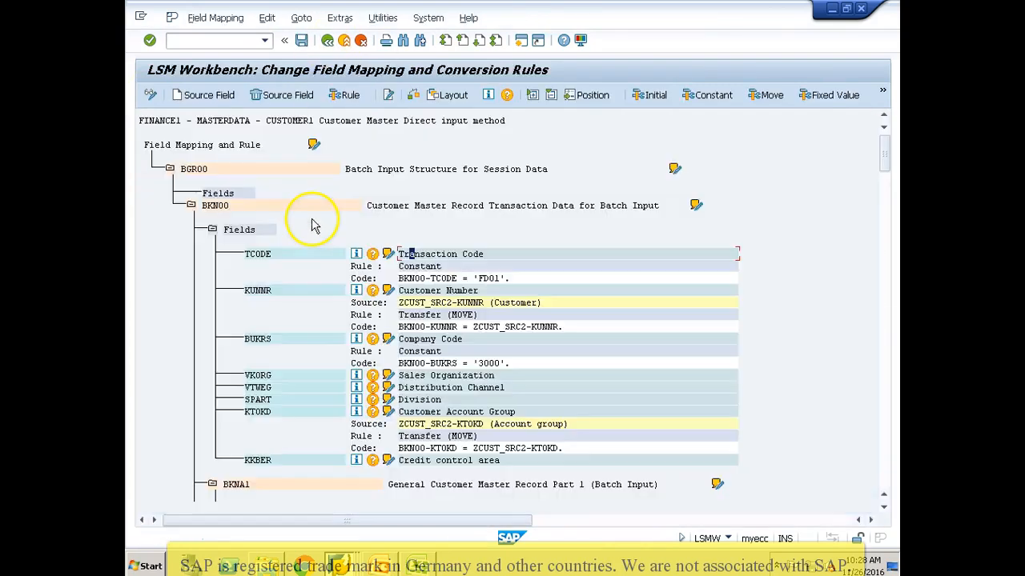
# Set the constant for the TCODE field of BKN00 to XD01, save the mapping and return to the process steps
pyautogui.click(294, 256)
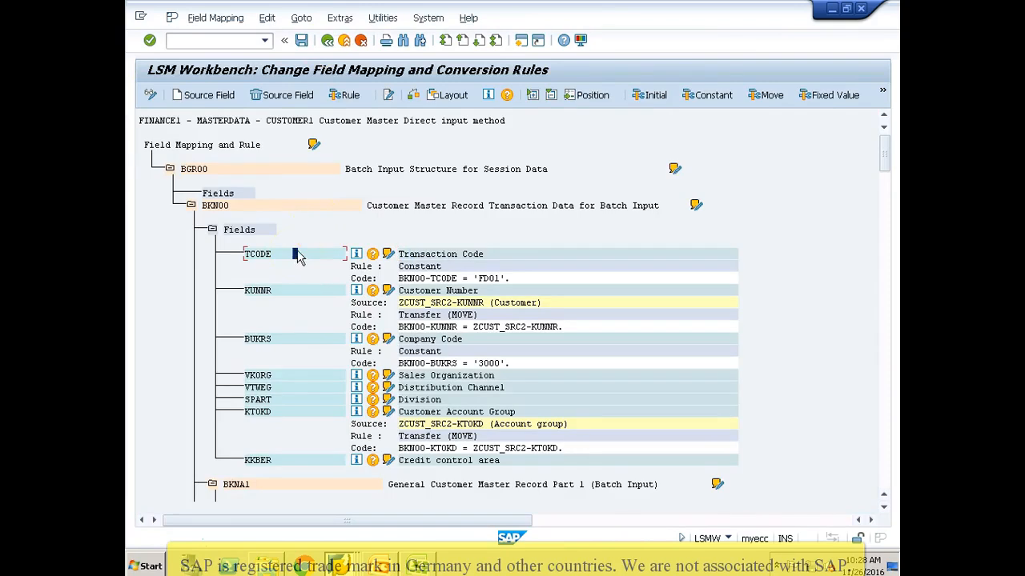
pyautogui.click(701, 99)
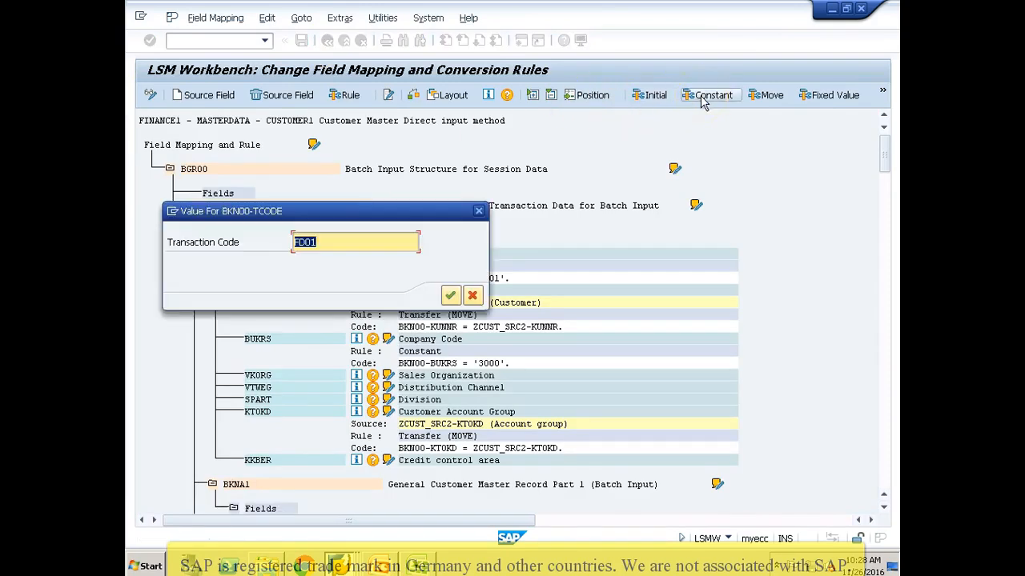
pyautogui.write('XD01')
pyautogui.press('Return')
pyautogui.click(302, 42)
pyautogui.click(327, 41)
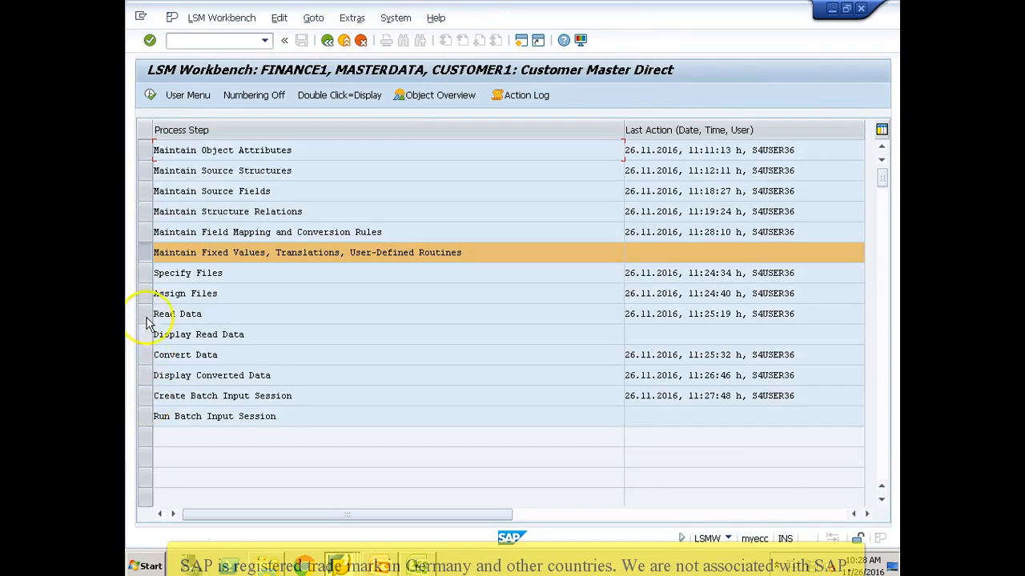
# Try creating the batch input session again with info messages set to Log, check the log's transaction code, and return to the process steps
pyautogui.click(147, 398)
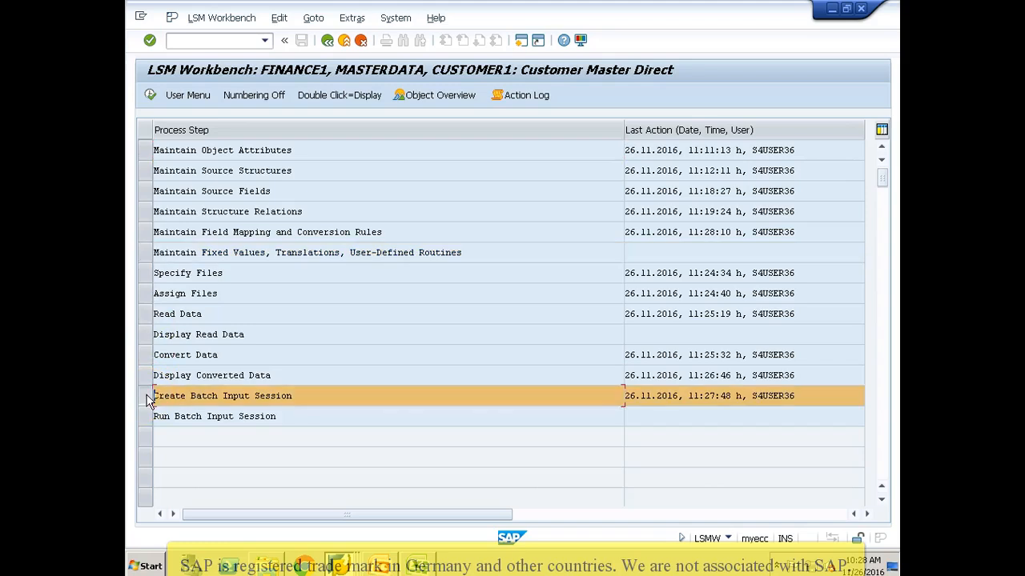
pyautogui.click(150, 95)
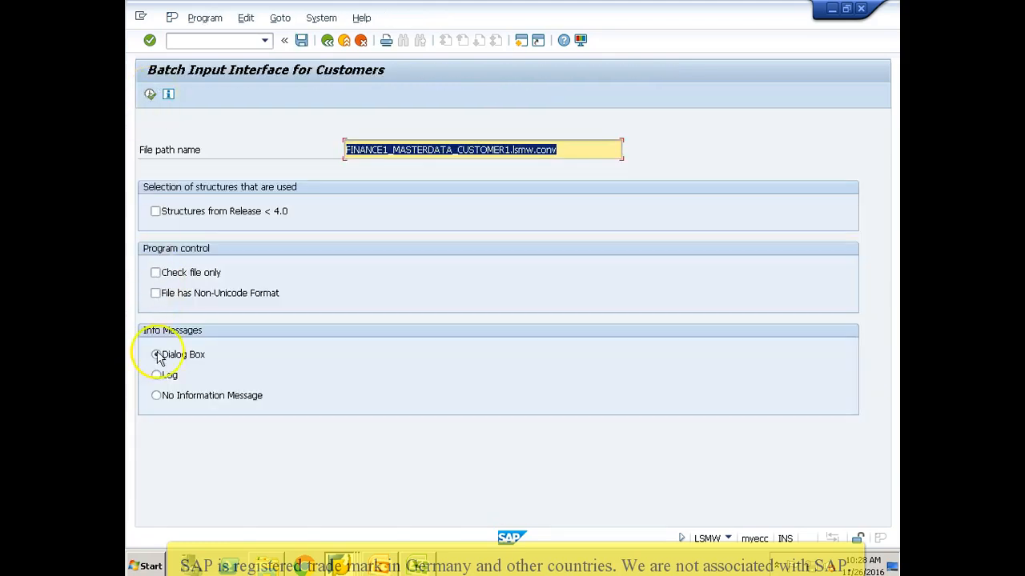
pyautogui.click(156, 378)
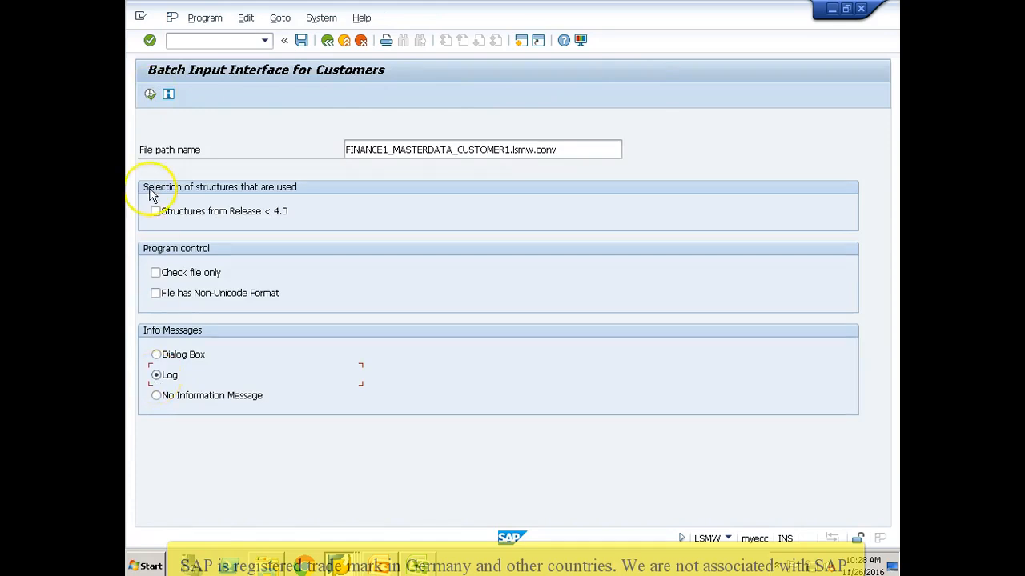
pyautogui.click(150, 94)
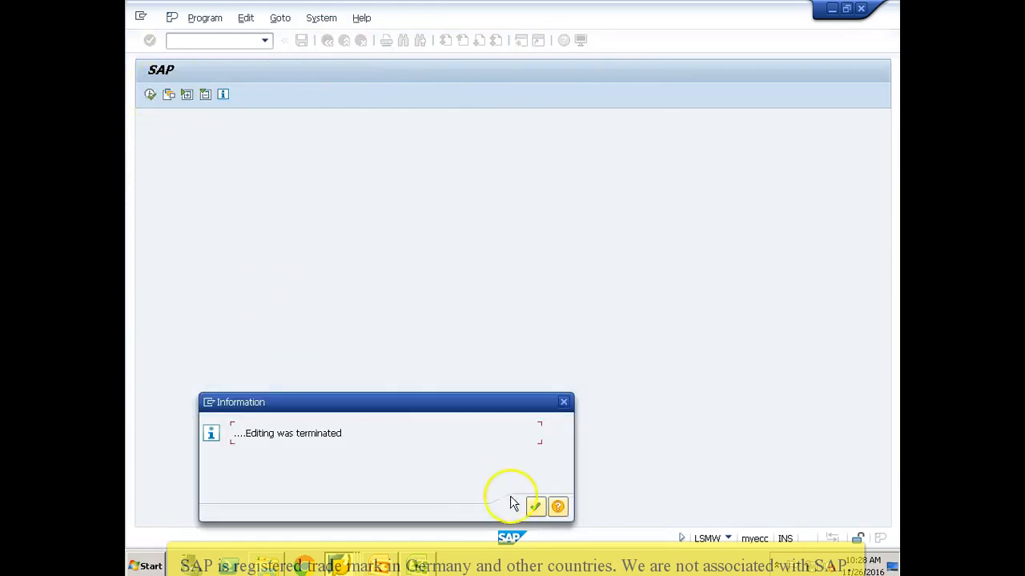
pyautogui.click(536, 507)
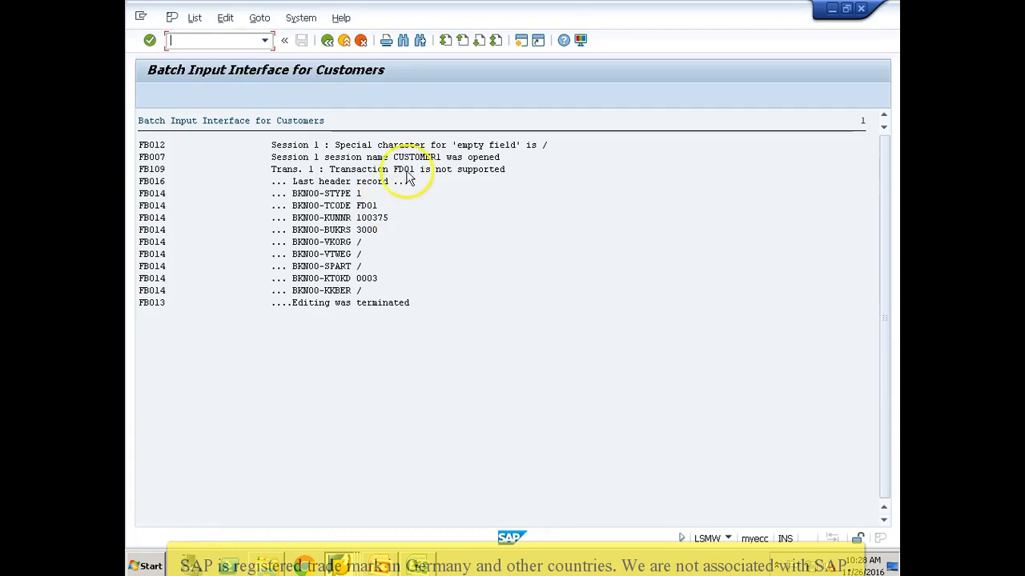
pyautogui.click(326, 40)
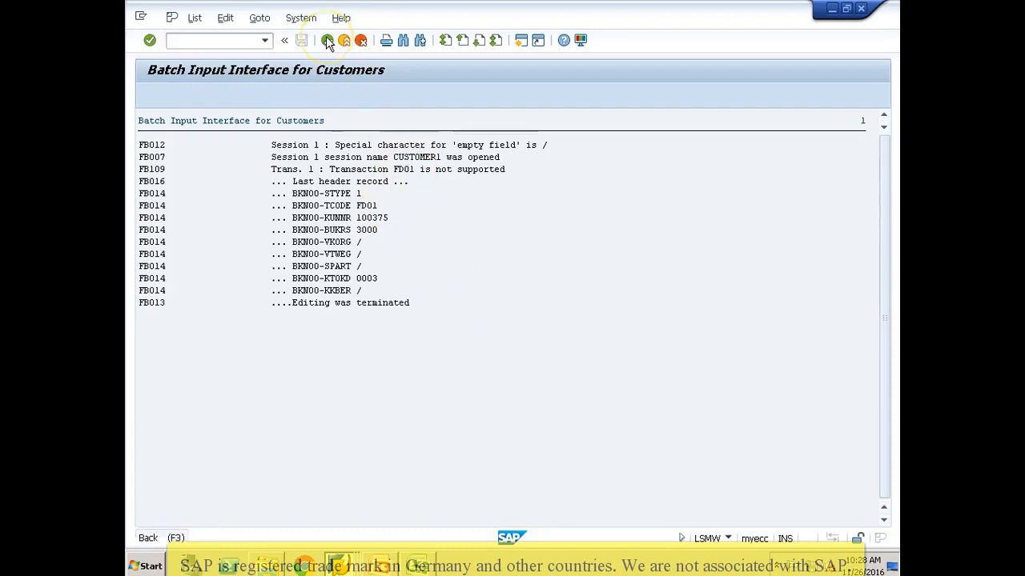
pyautogui.click(326, 40)
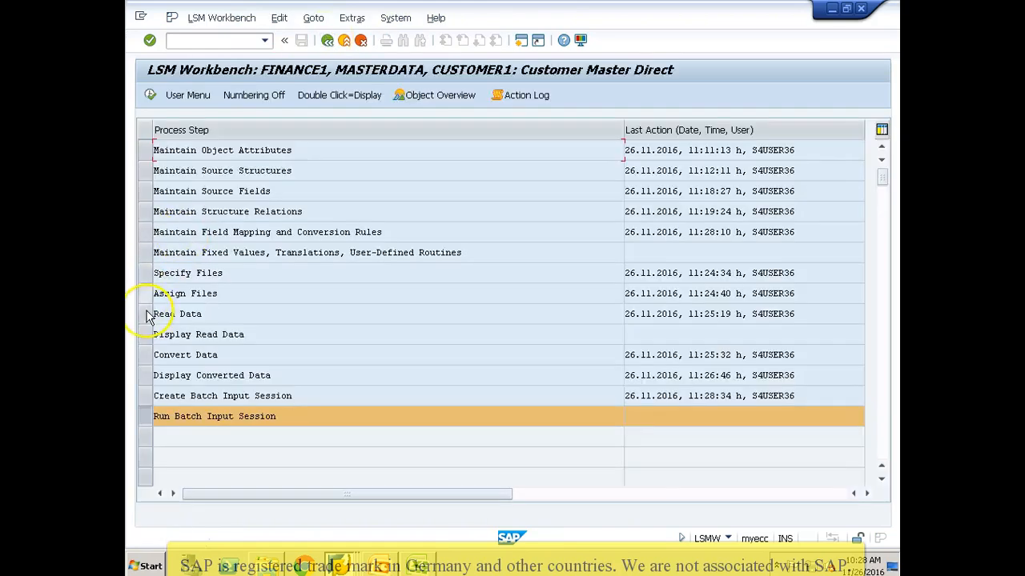
# Try to run Read Data for all transactions with the value and date conversion options enabled
pyautogui.click(145, 314)
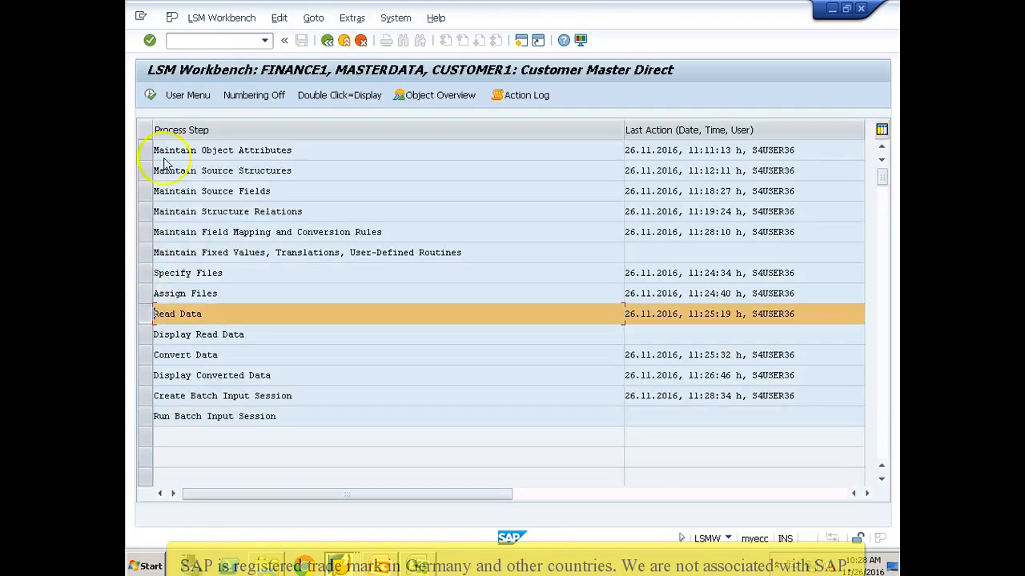
pyautogui.click(150, 95)
pyautogui.click(149, 95)
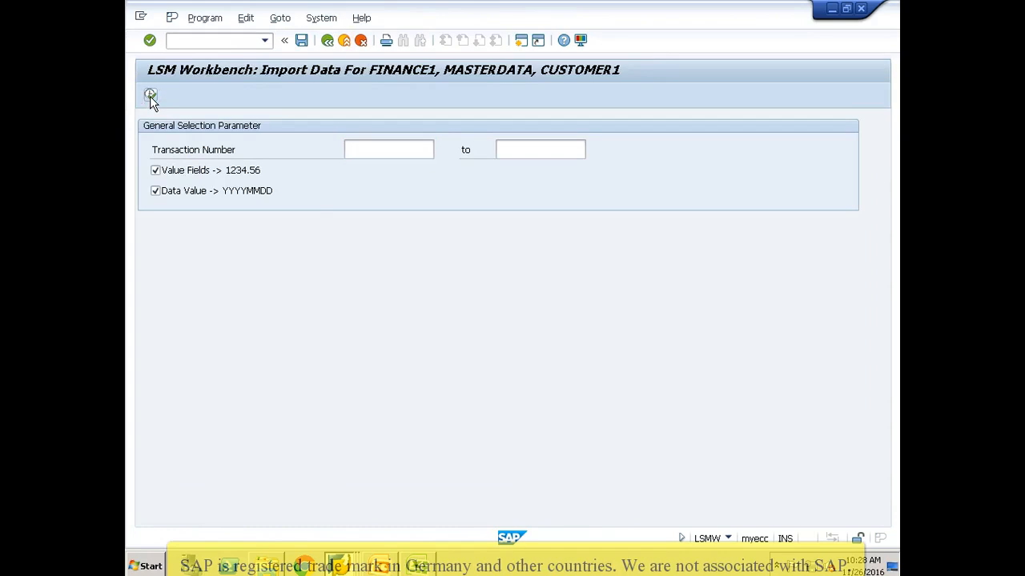
pyautogui.press('Return')
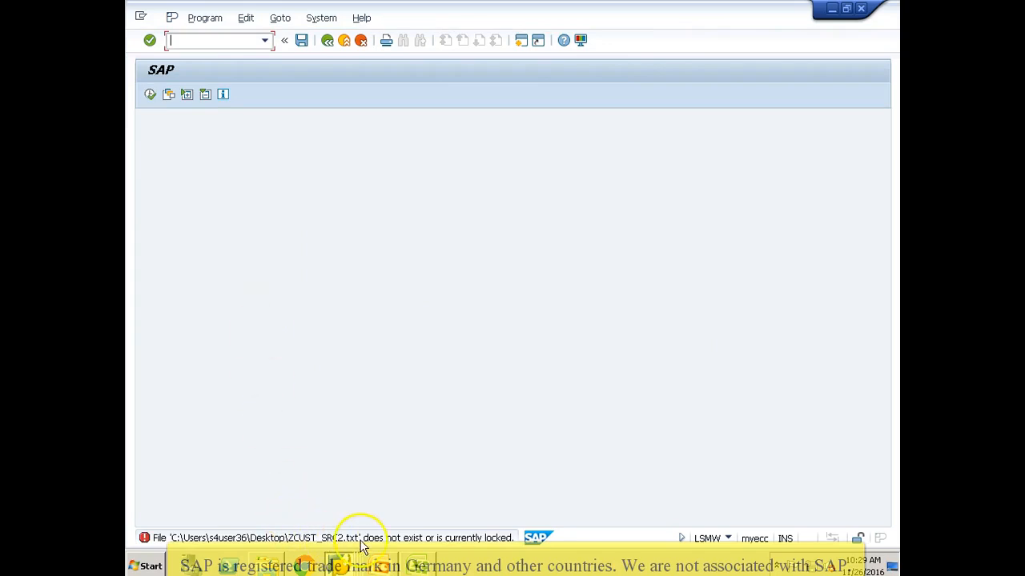
# Switch to Excel and close the blank Book2 workbook
pyautogui.click(424, 567)
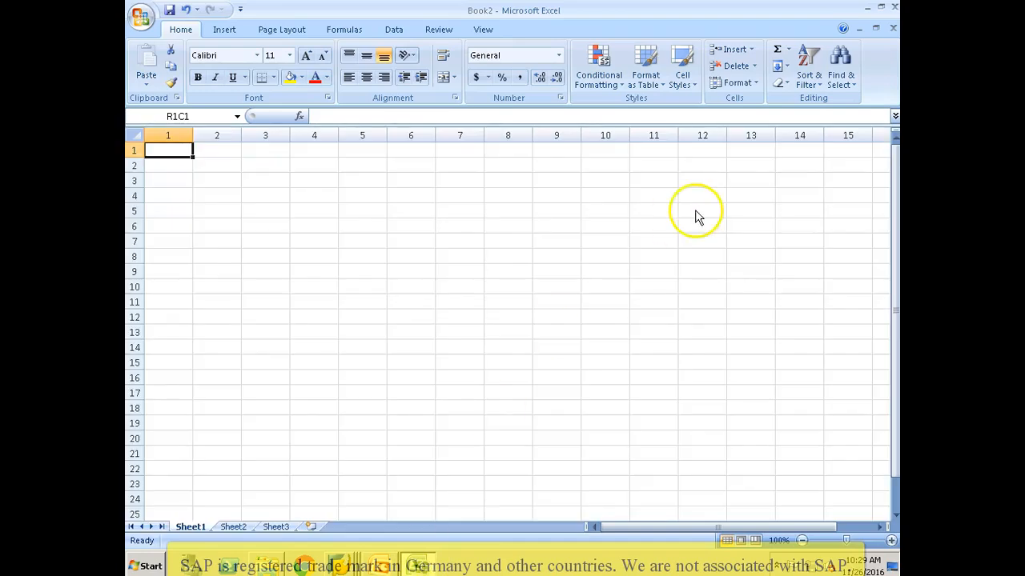
pyautogui.click(895, 8)
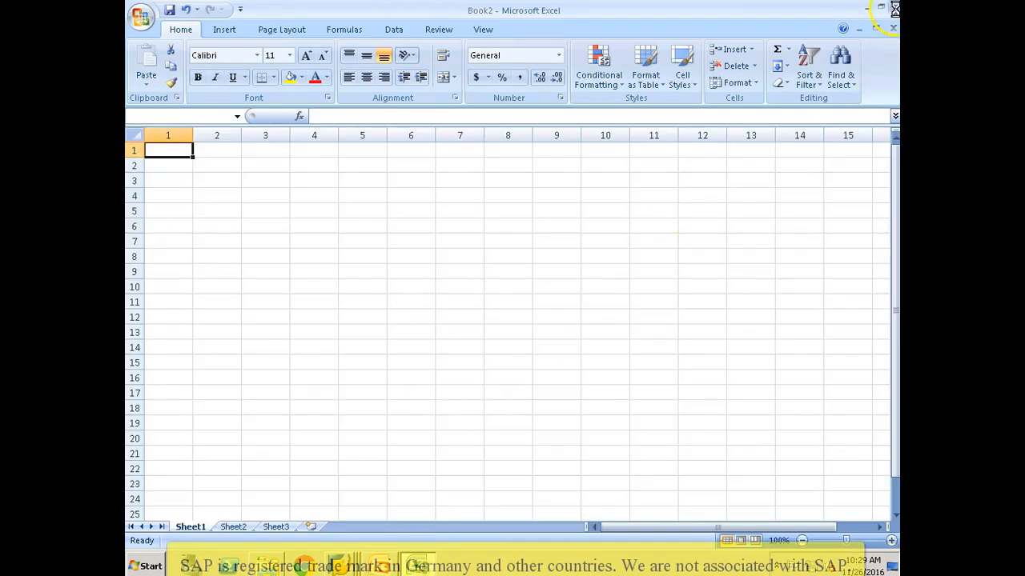